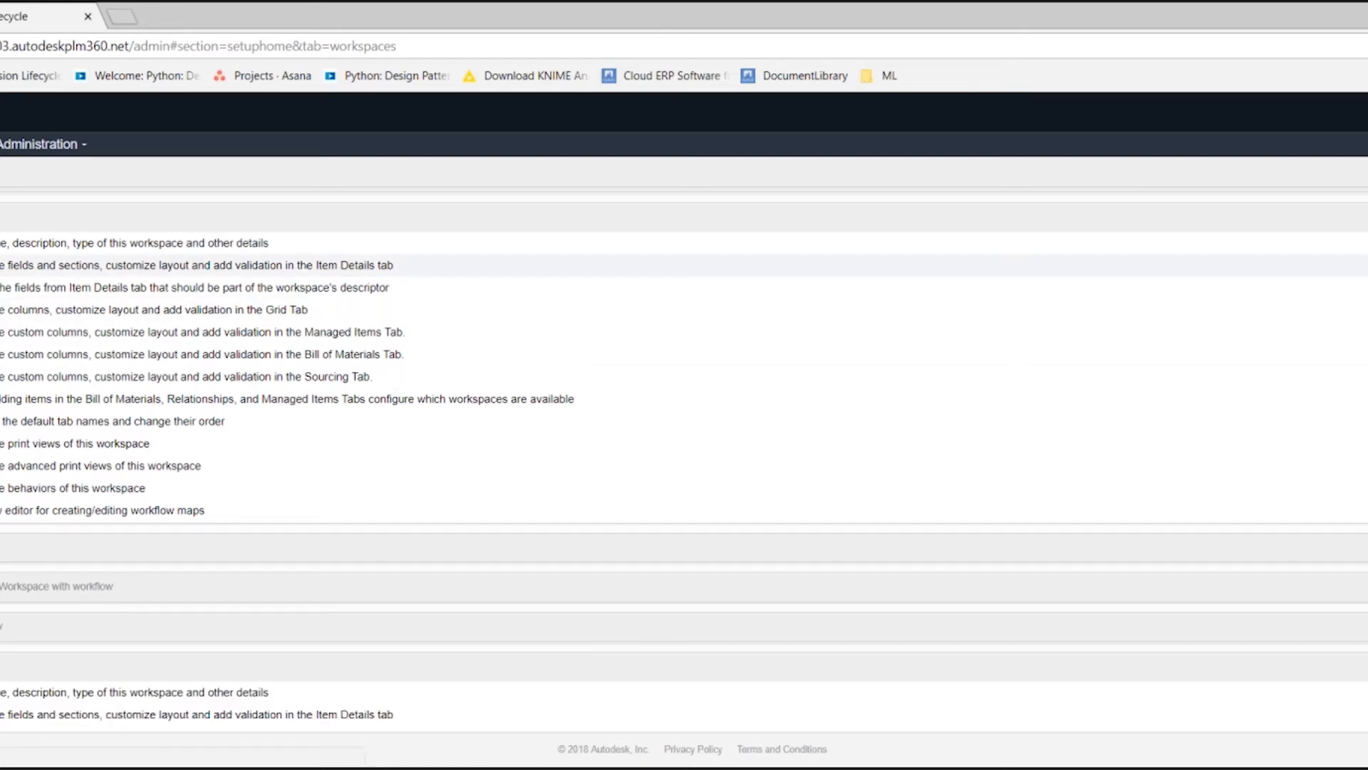
# Start a new field in the workspace's Item Details layout, name it, and make its data type a pick list.
pyautogui.click(3, 264)
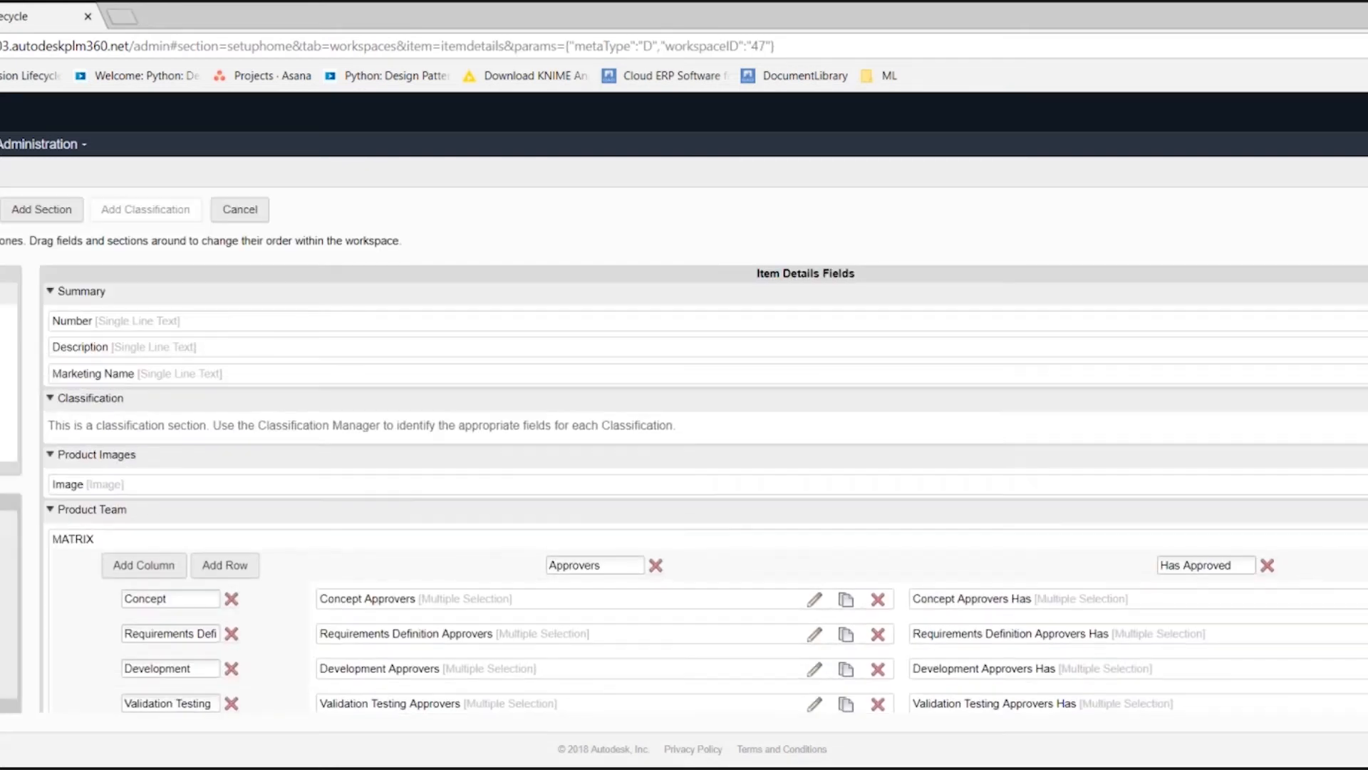
pyautogui.click(2, 209)
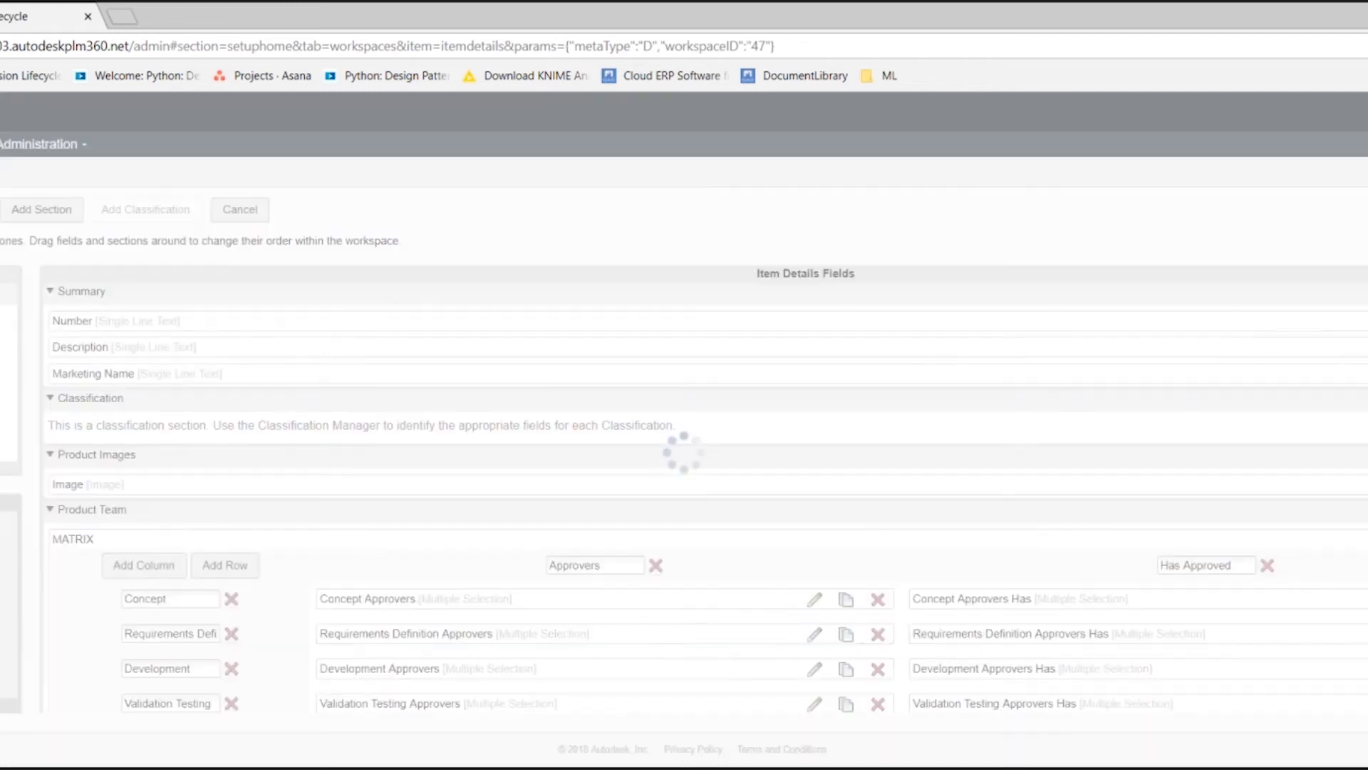
pyautogui.click(22, 242)
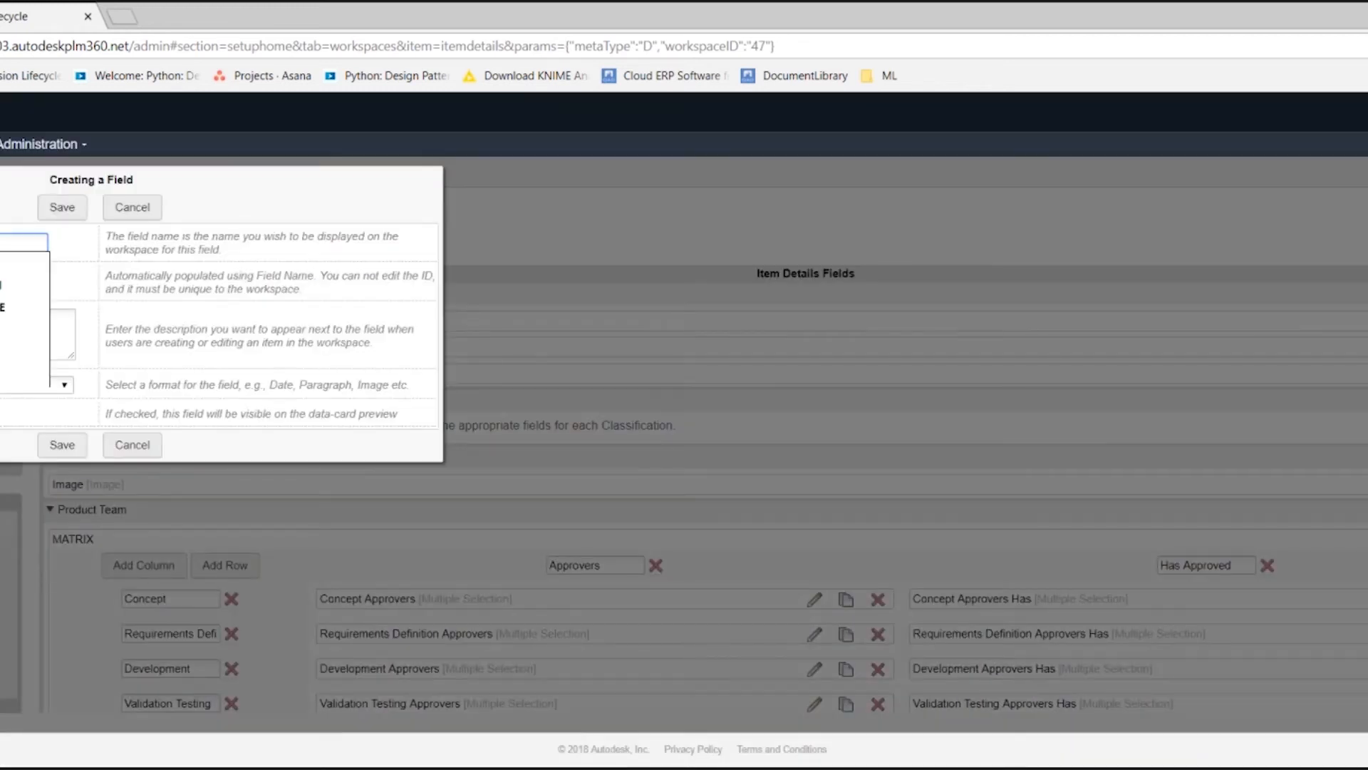
pyautogui.write('Te')
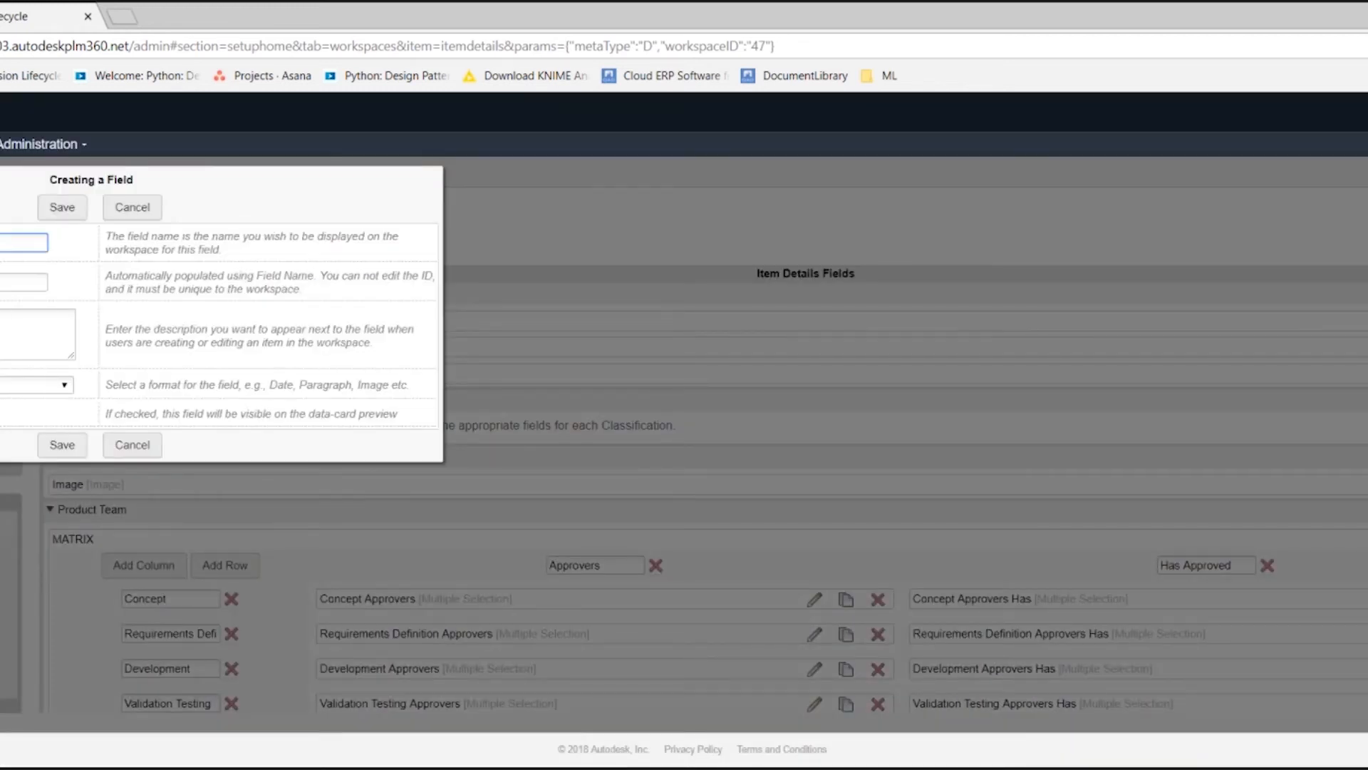
pyautogui.click(53, 389)
pyautogui.click(29, 611)
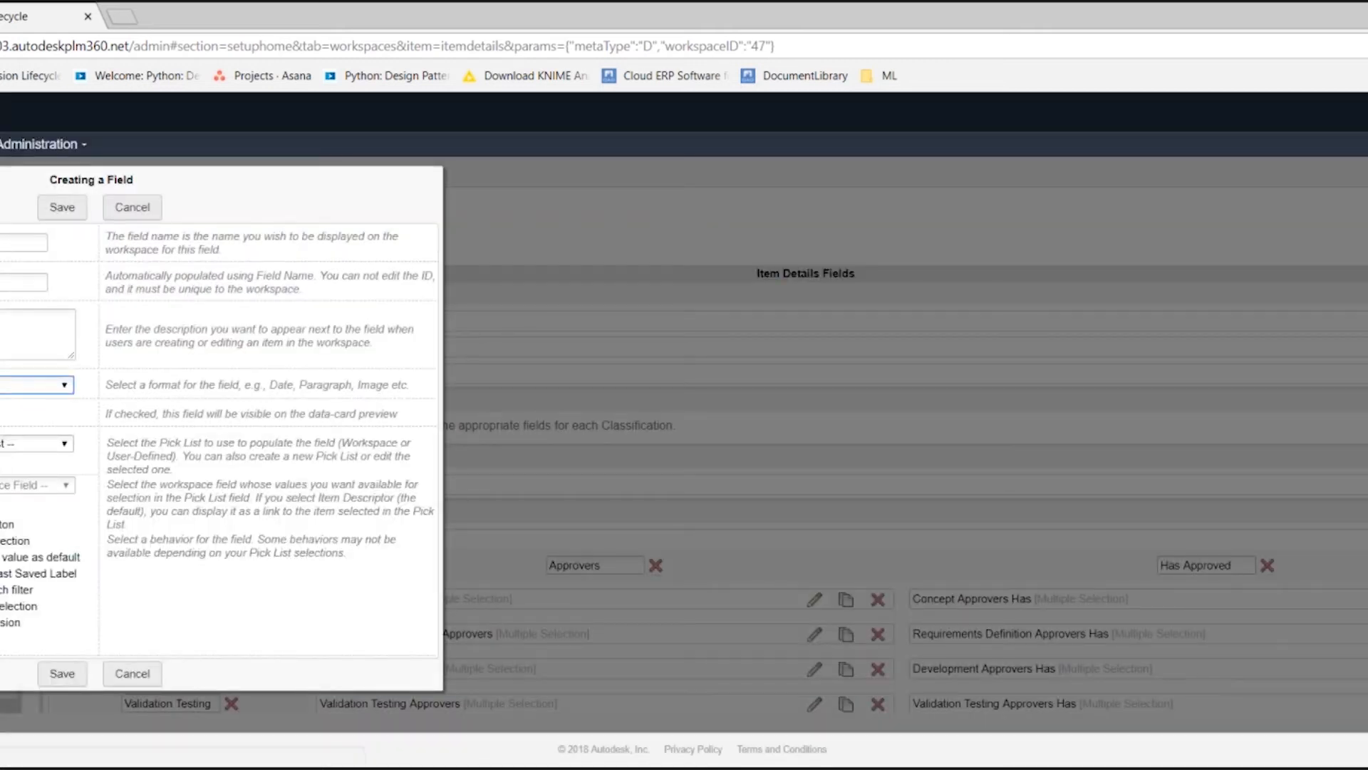
# Start a new picklist for the field and name it "[WS] Task Template".
pyautogui.click(2, 461)
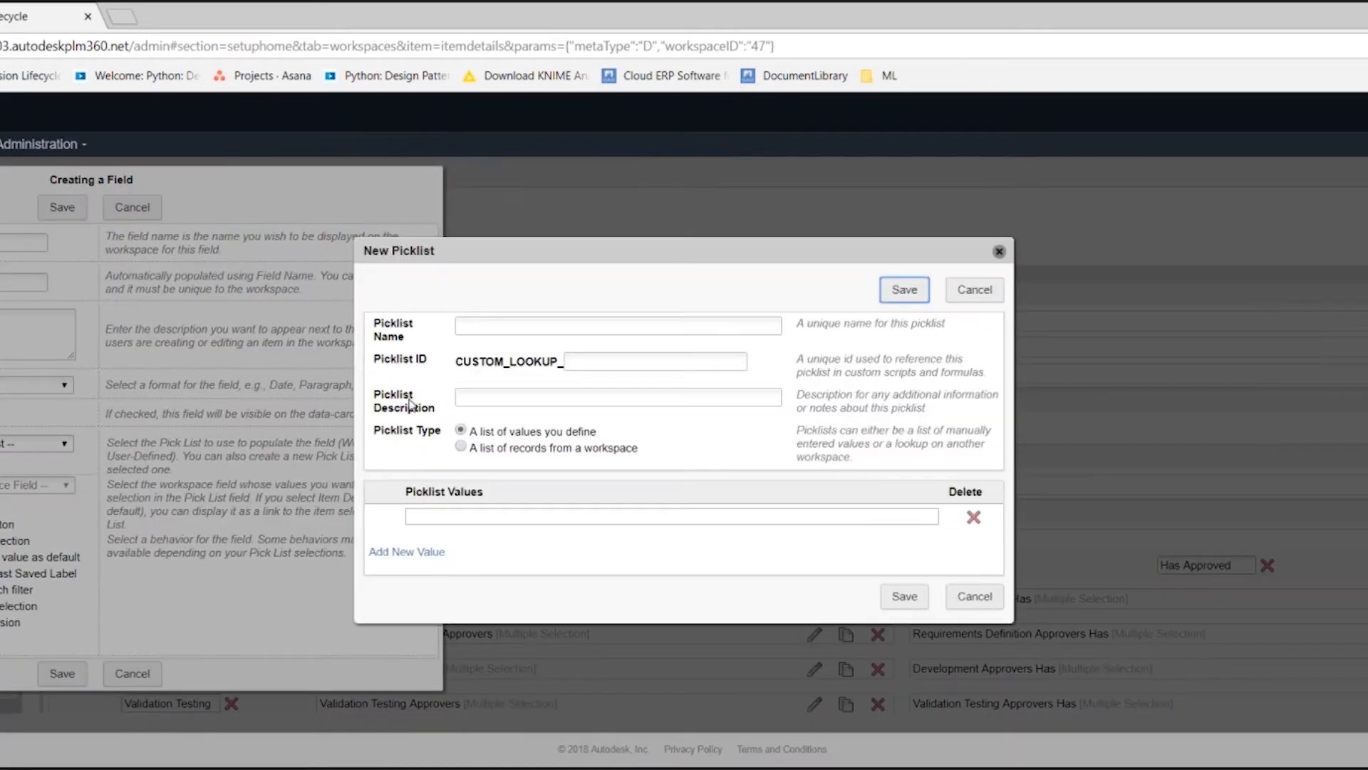
pyautogui.click(461, 328)
pyautogui.write('[')
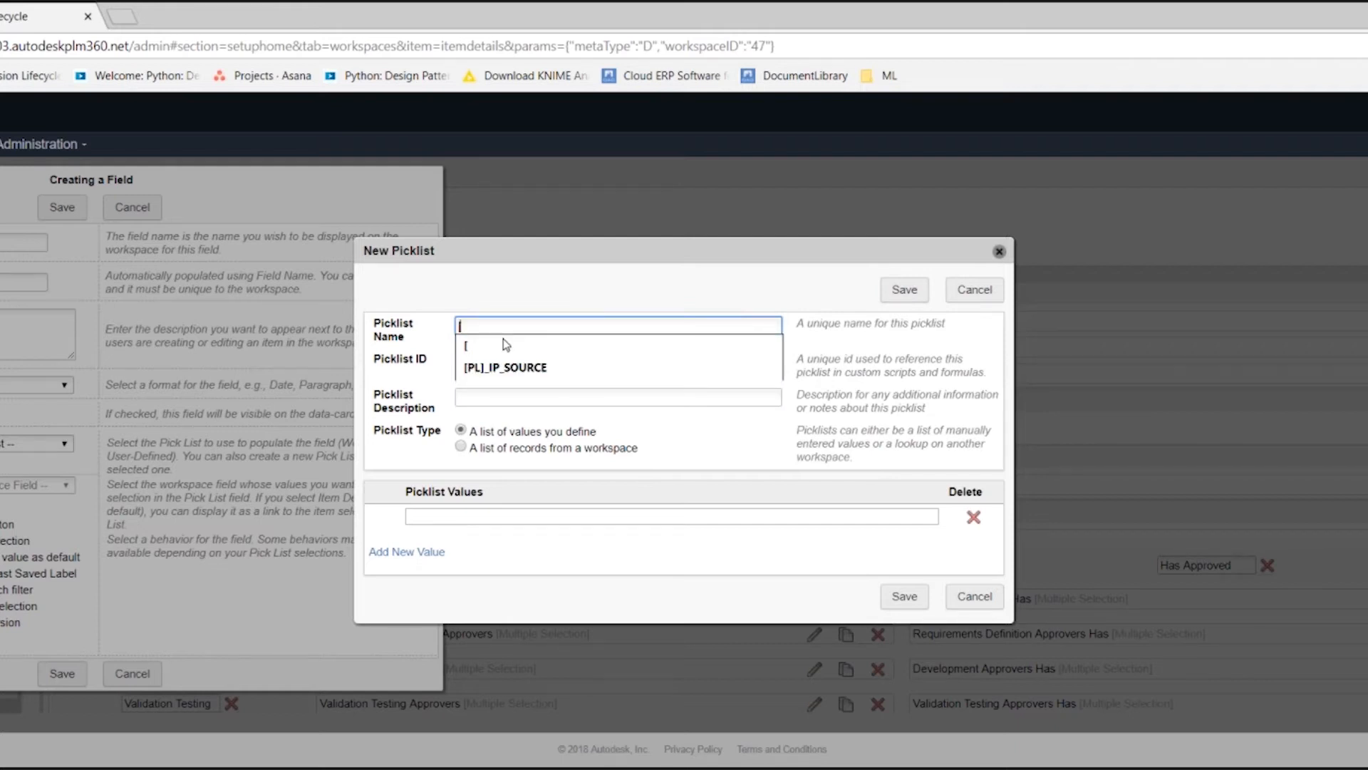
pyautogui.write('WS')
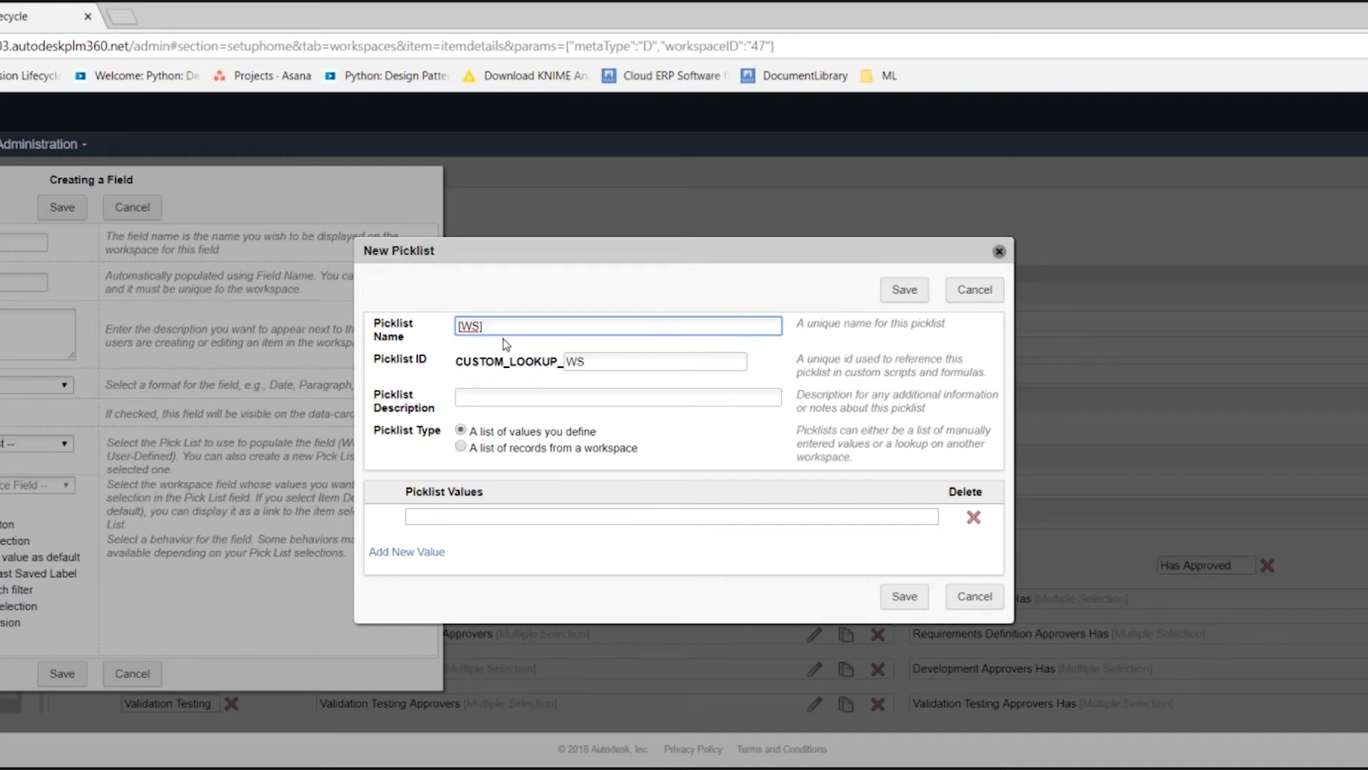
pyautogui.write('] Task Template')
# Make the picklist a list of records from the Task Template workspace and save it.
pyautogui.click(461, 446)
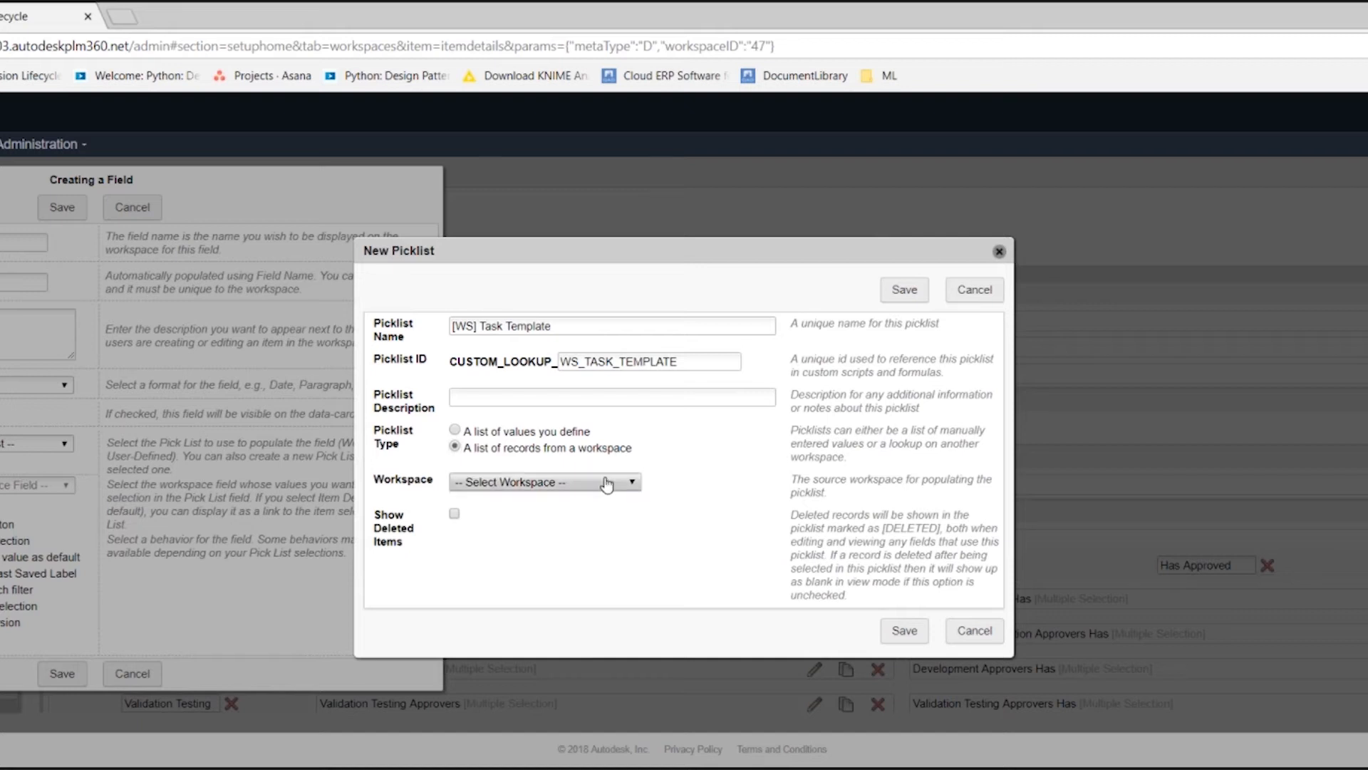
pyautogui.click(608, 485)
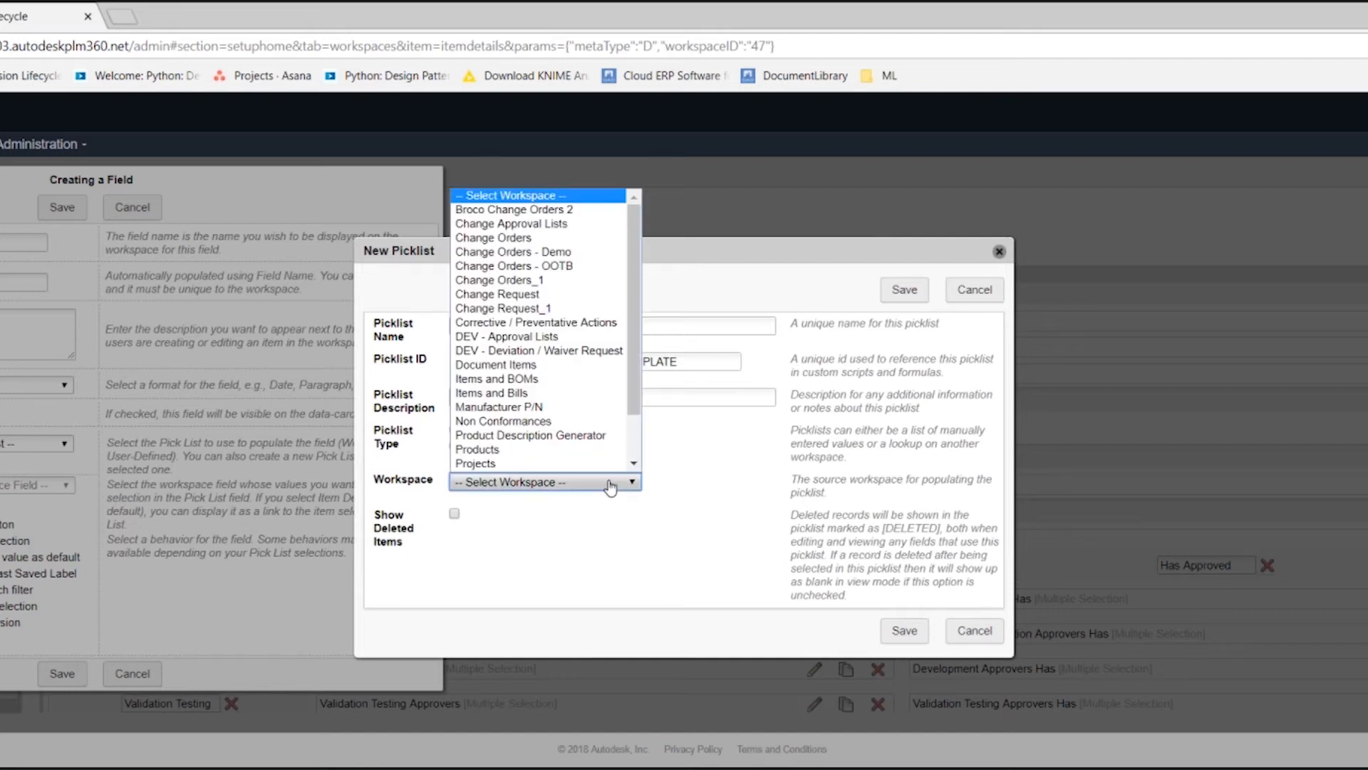
pyautogui.moveTo(635, 397); pyautogui.dragTo(639, 456)
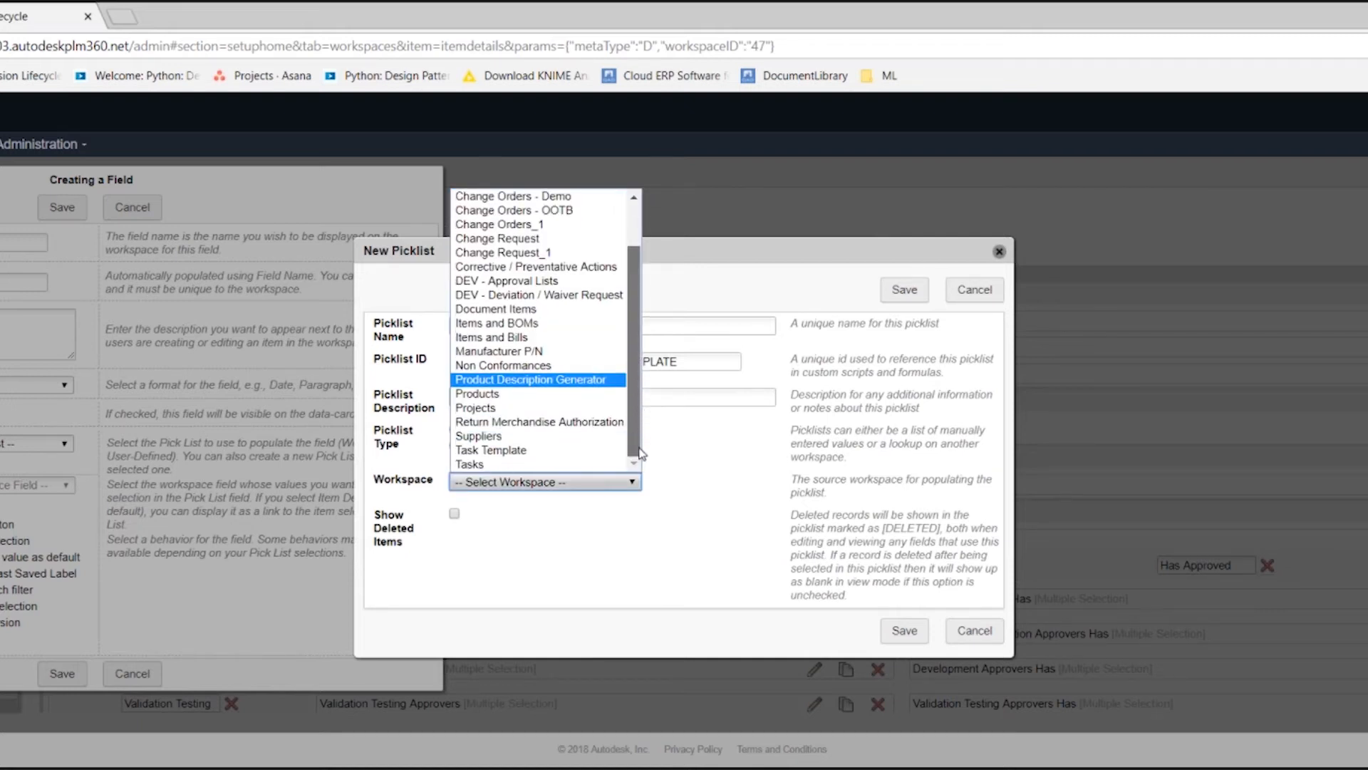
pyautogui.click(592, 451)
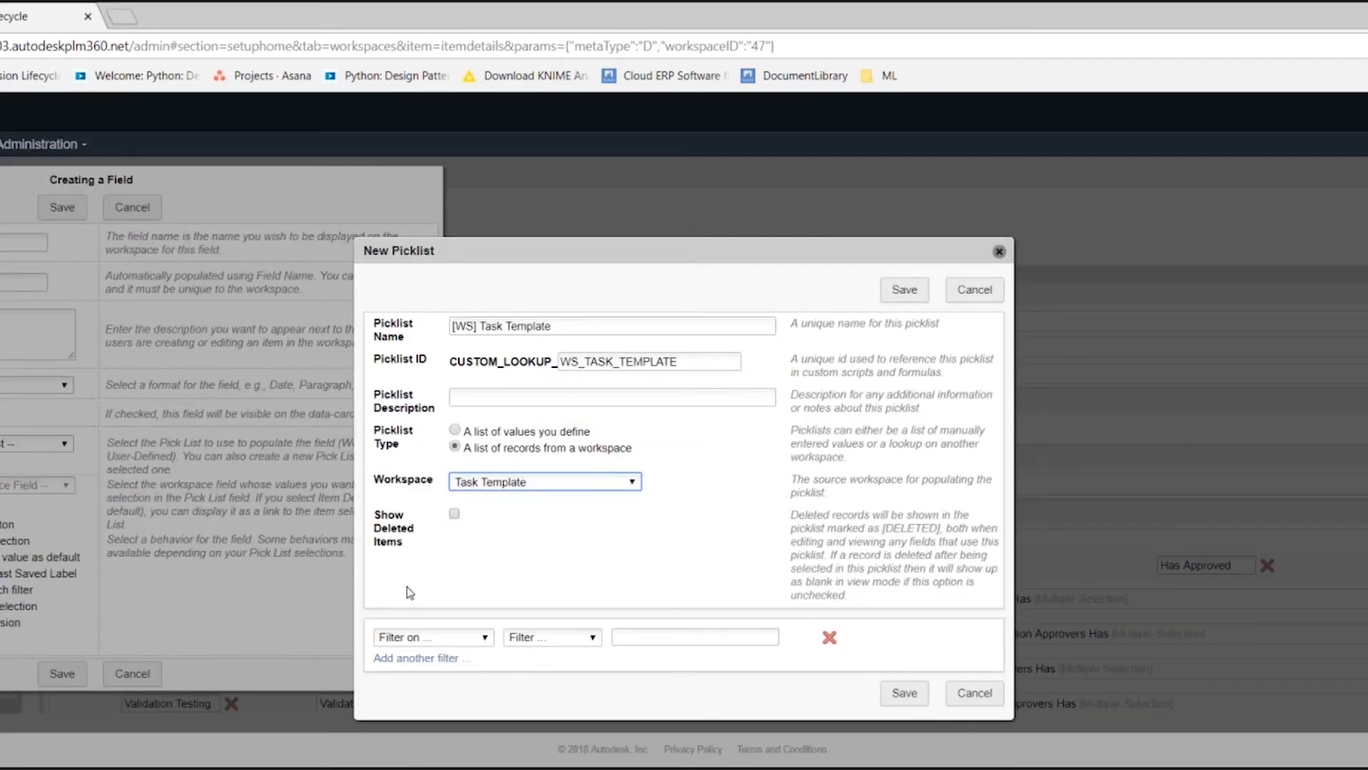
pyautogui.click(903, 694)
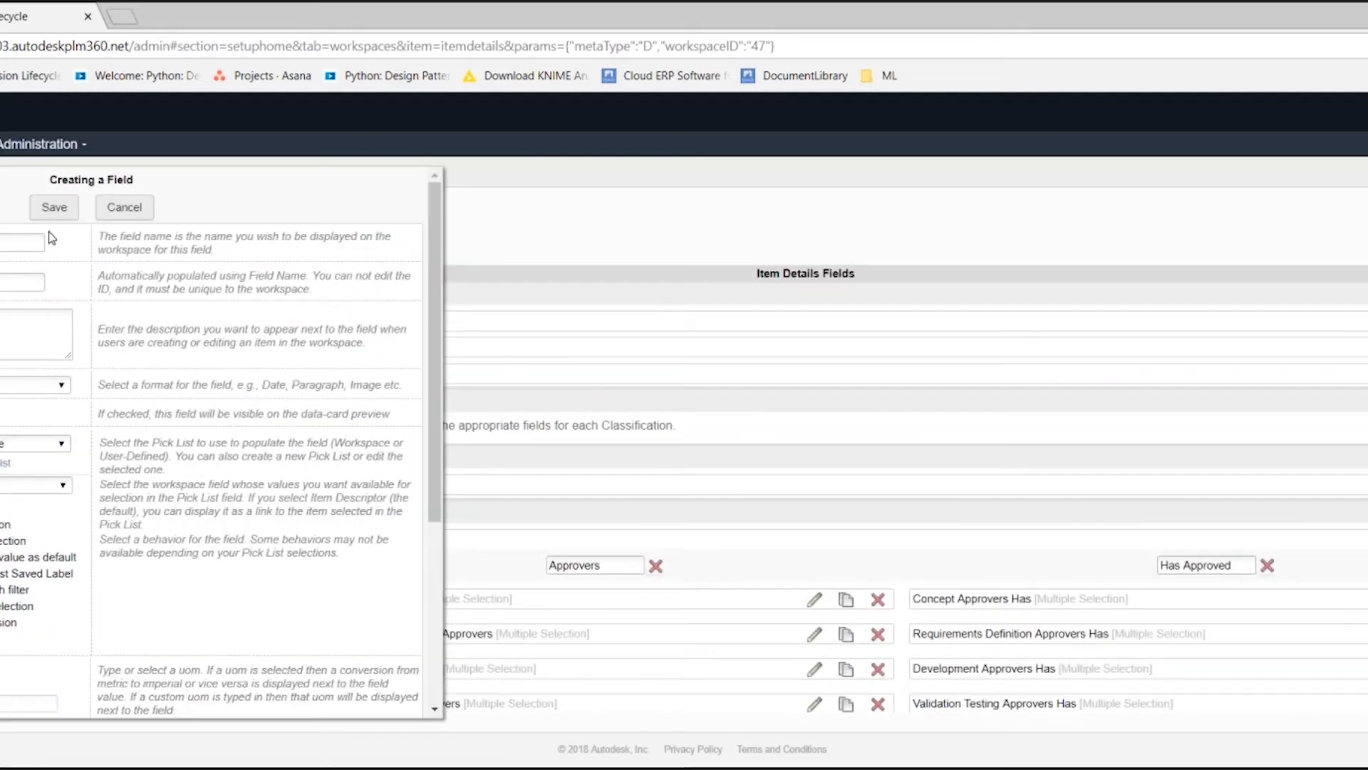
# Complete and save the new pick list field, and place it in the Summary section beneath Marketing Name.
pyautogui.click(53, 207)
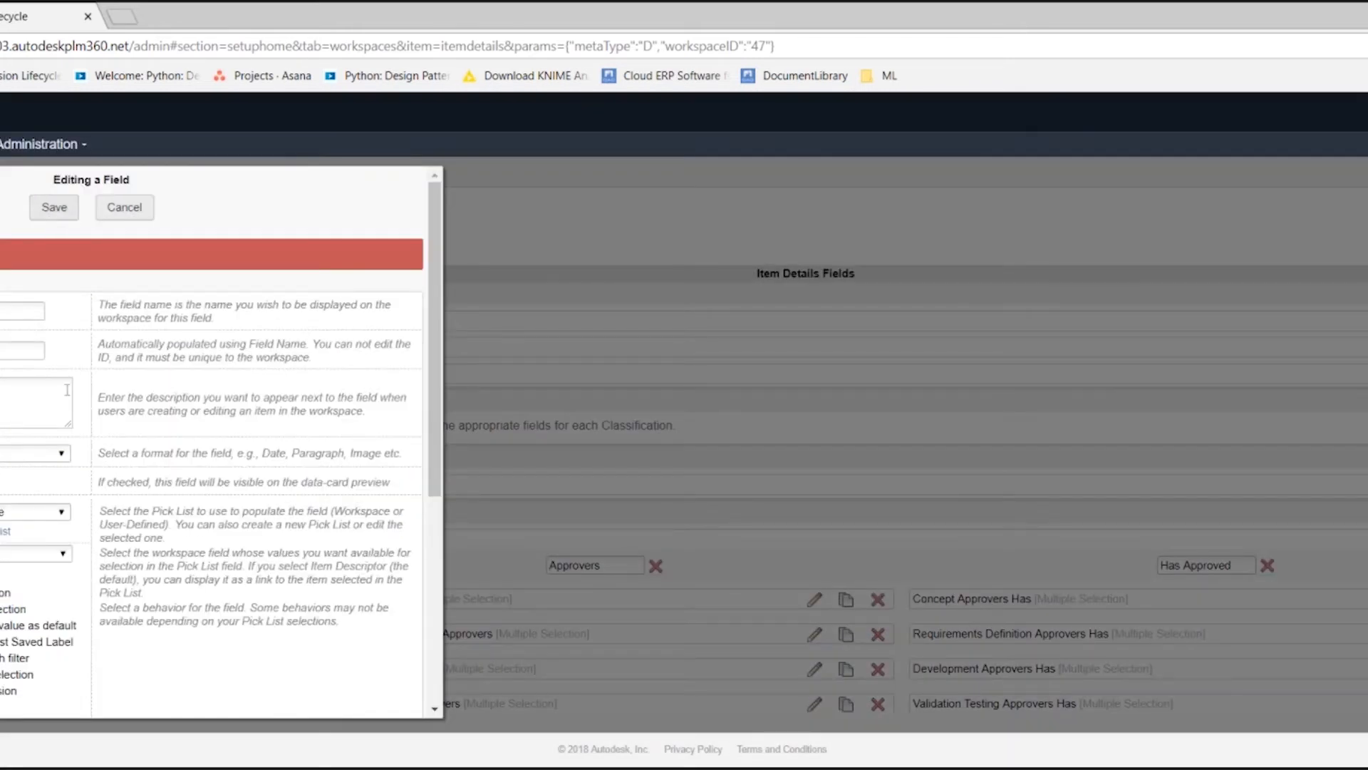
pyautogui.scroll(-5, 63, 390)
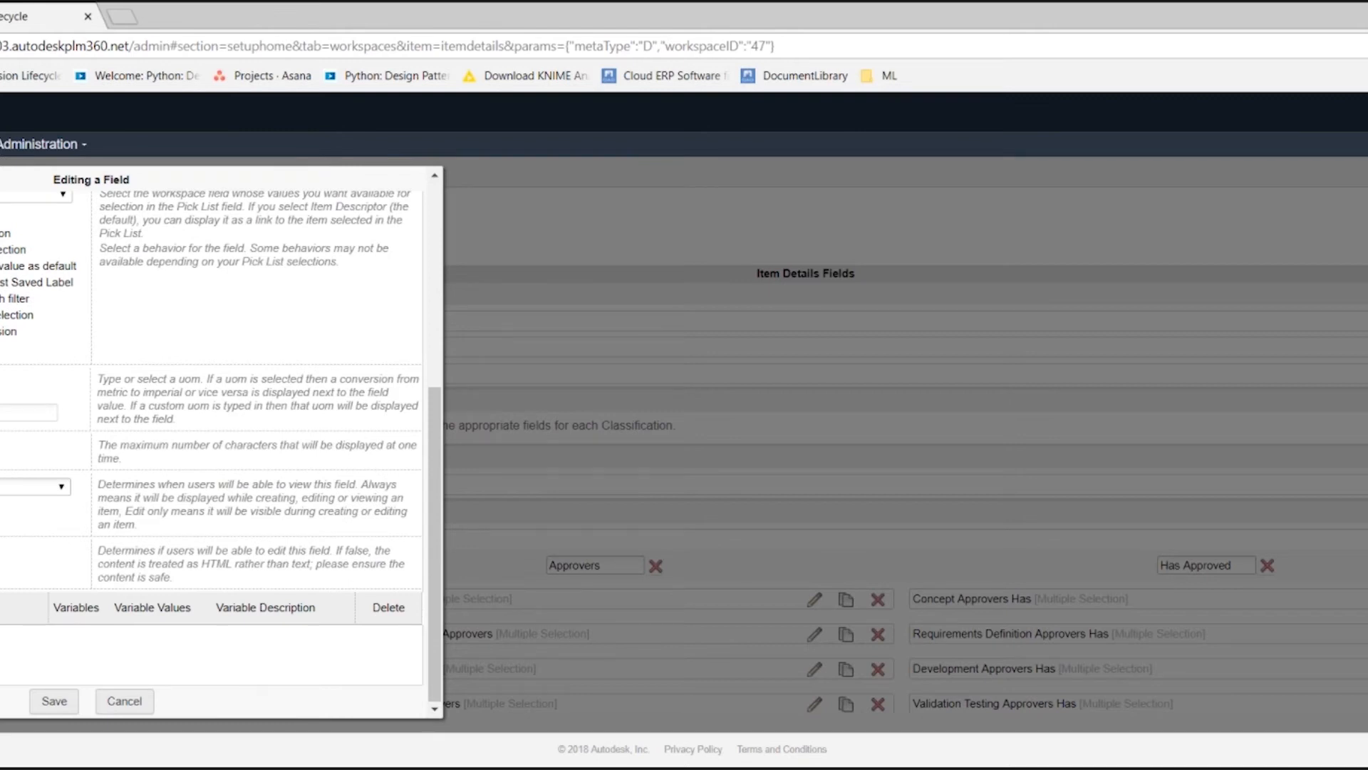
pyautogui.scroll(5, 43, 223)
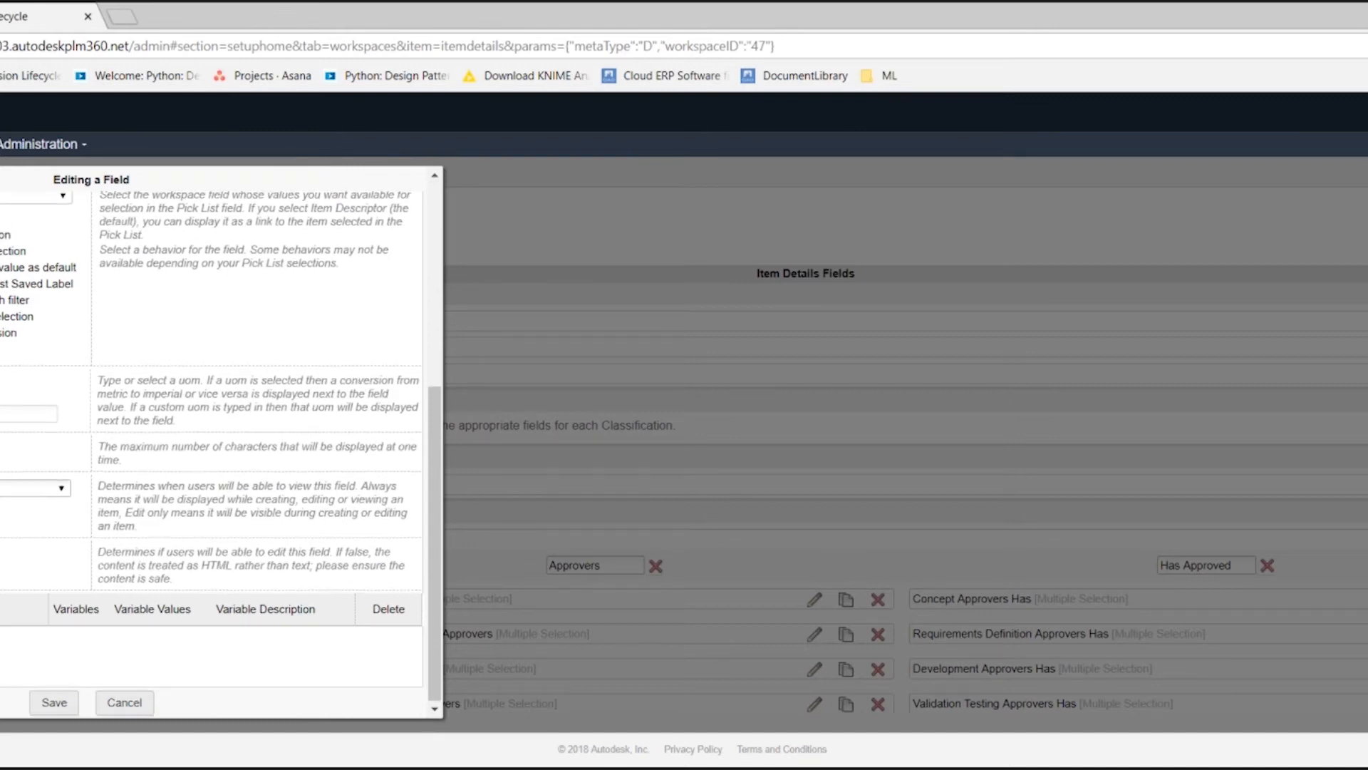
pyautogui.scroll(-5, 55, 229)
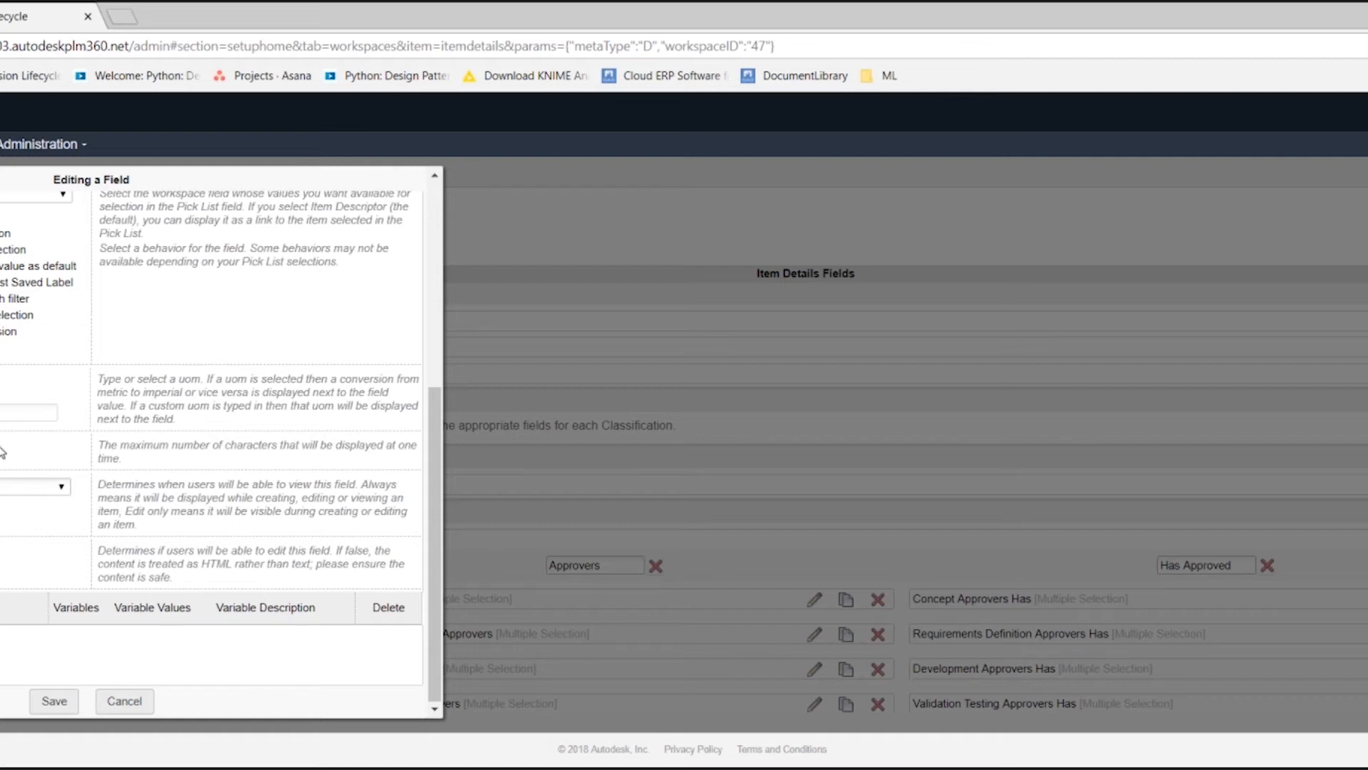
pyautogui.scroll(5, 2, 451)
pyautogui.scroll(-5, 2, 453)
pyautogui.click(53, 702)
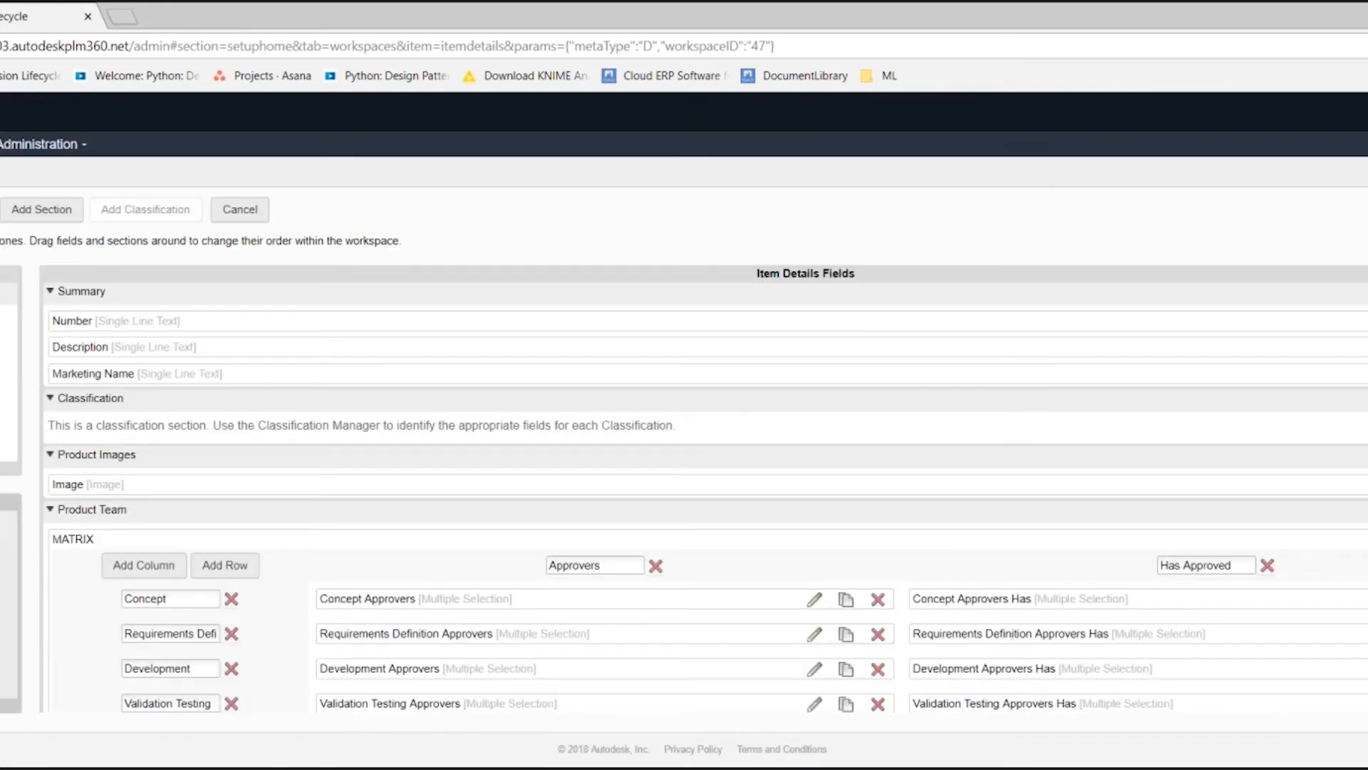
pyautogui.moveTo(8, 381); pyautogui.dragTo(207, 399)
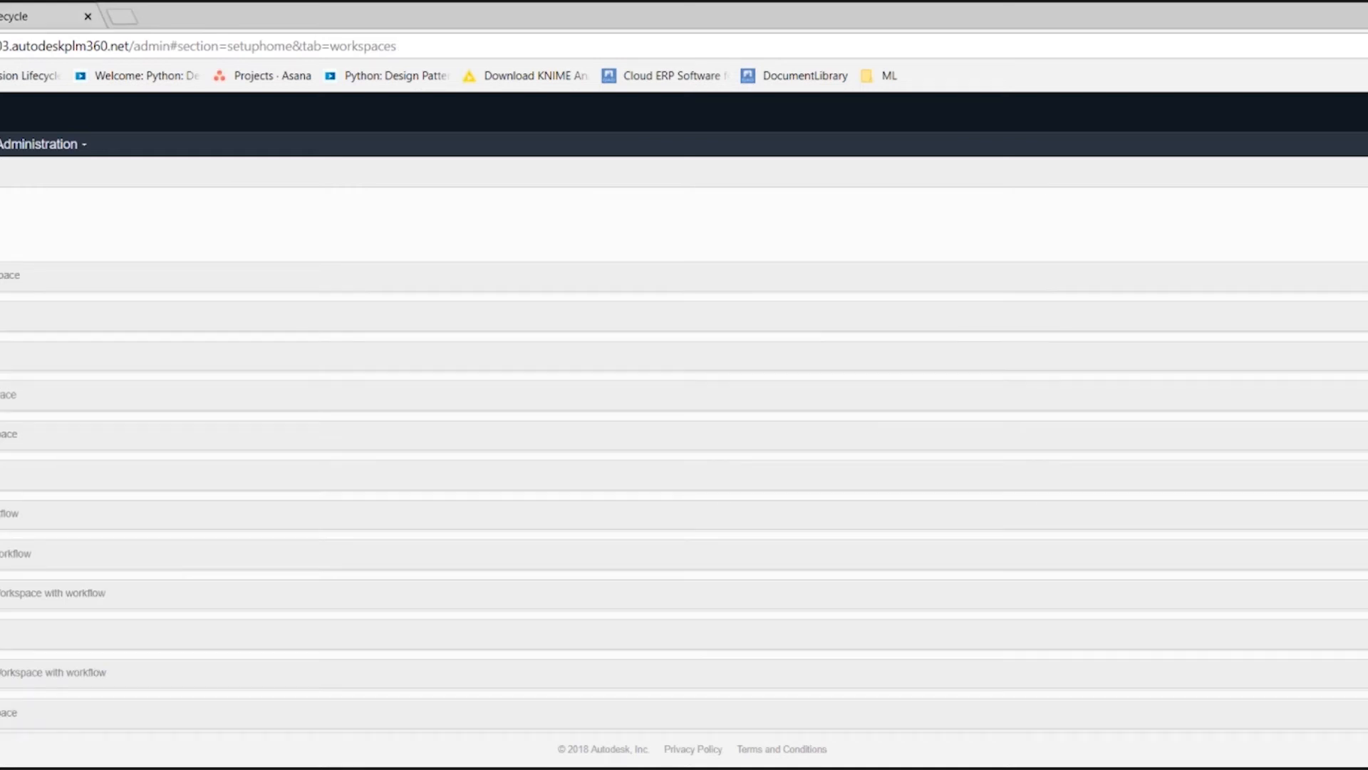
# Start a new item with a description ending in "Product", a marketing name ending in "invention", and the Industrial Machinery and Products task template.
pyautogui.click(24, 143)
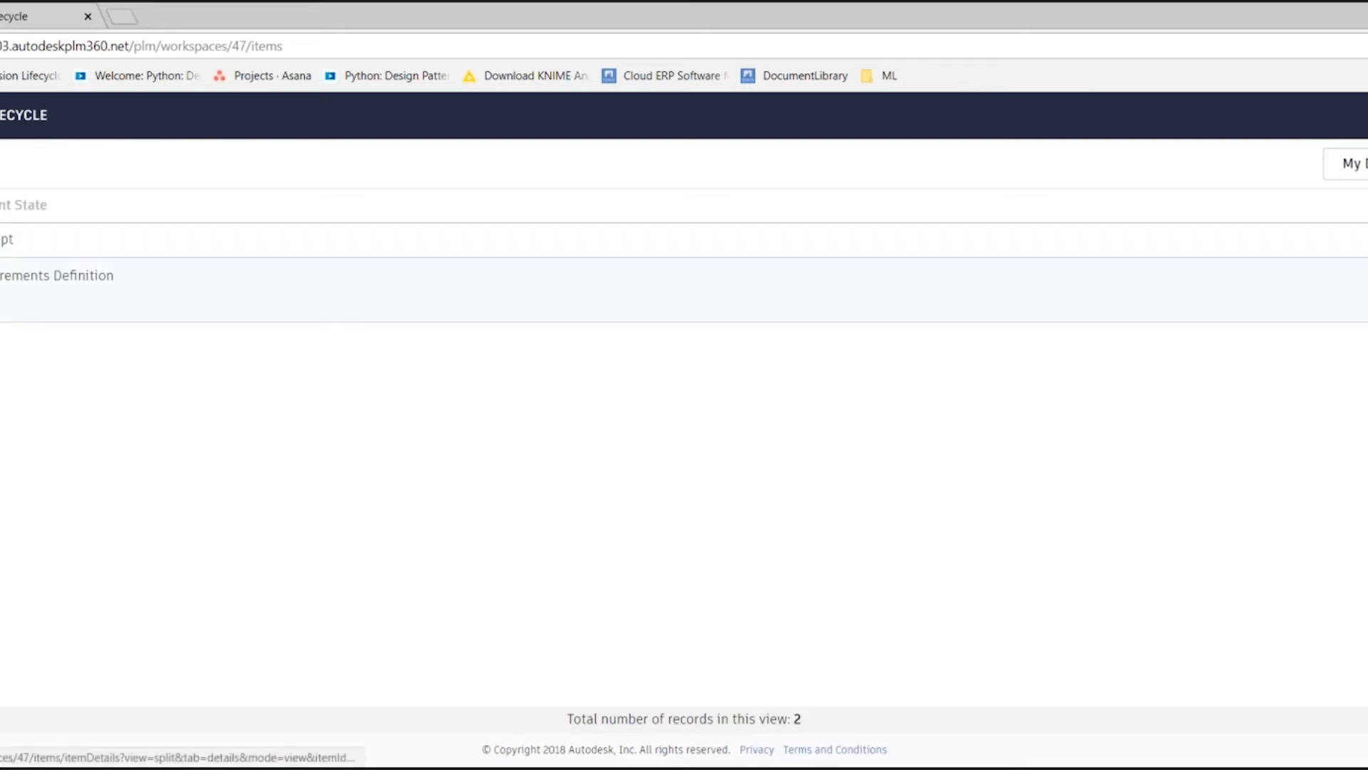
pyautogui.click(1, 277)
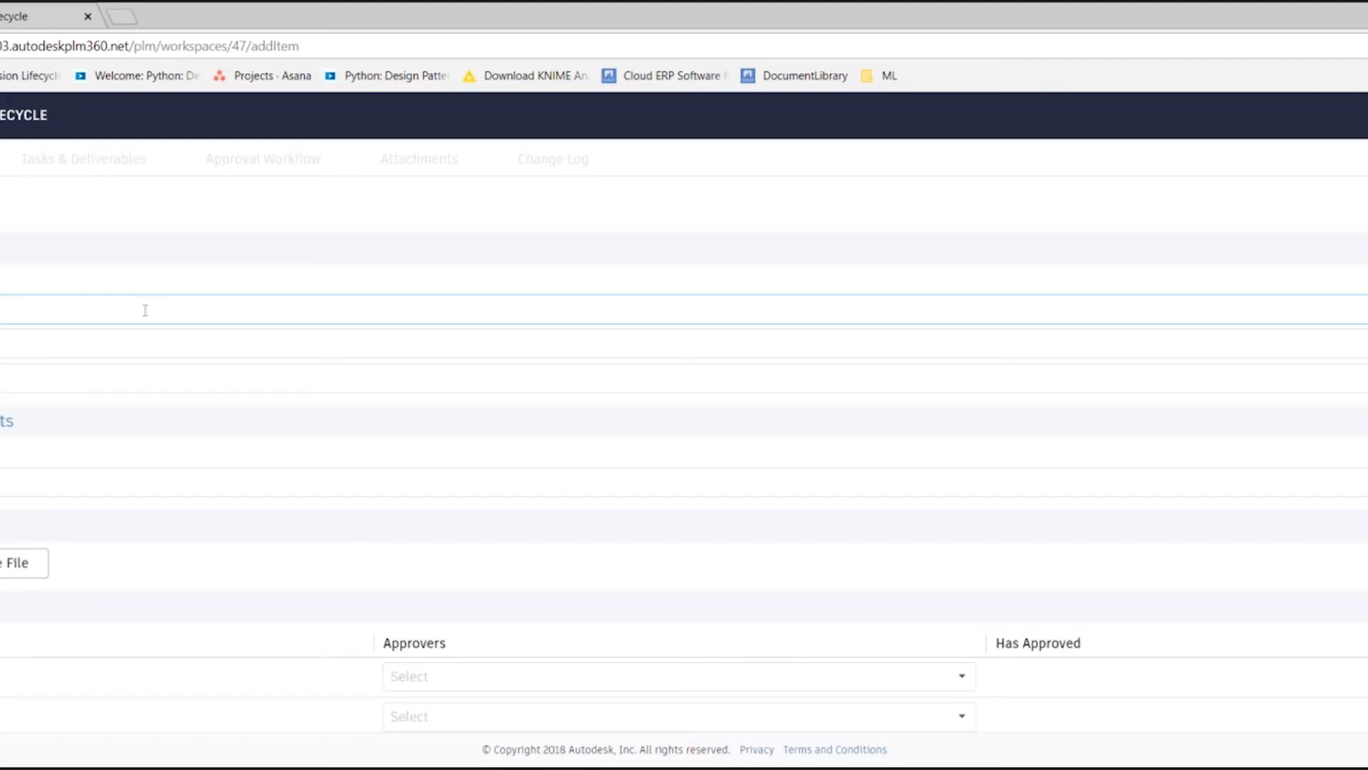
pyautogui.write('Product')
pyautogui.click(187, 341)
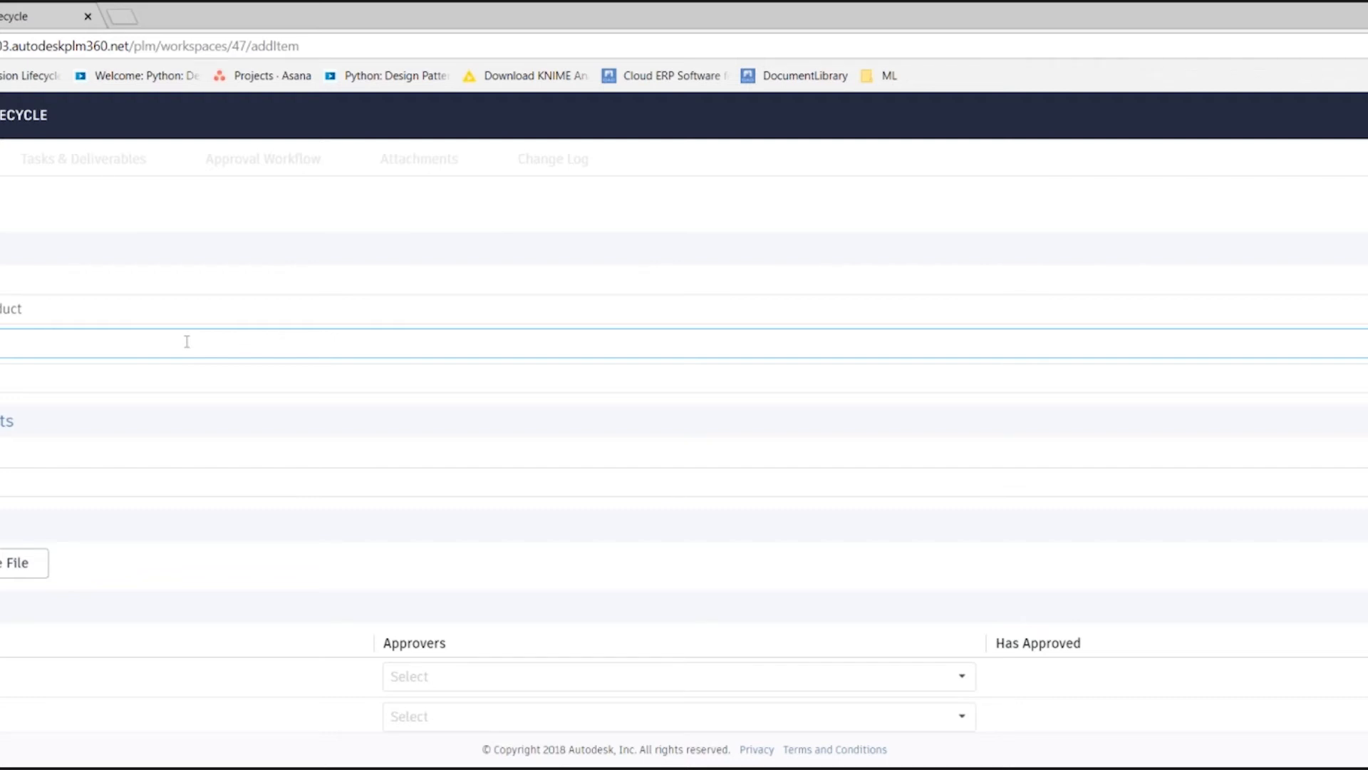
pyautogui.write('Test')
pyautogui.write(' invention')
pyautogui.click(226, 376)
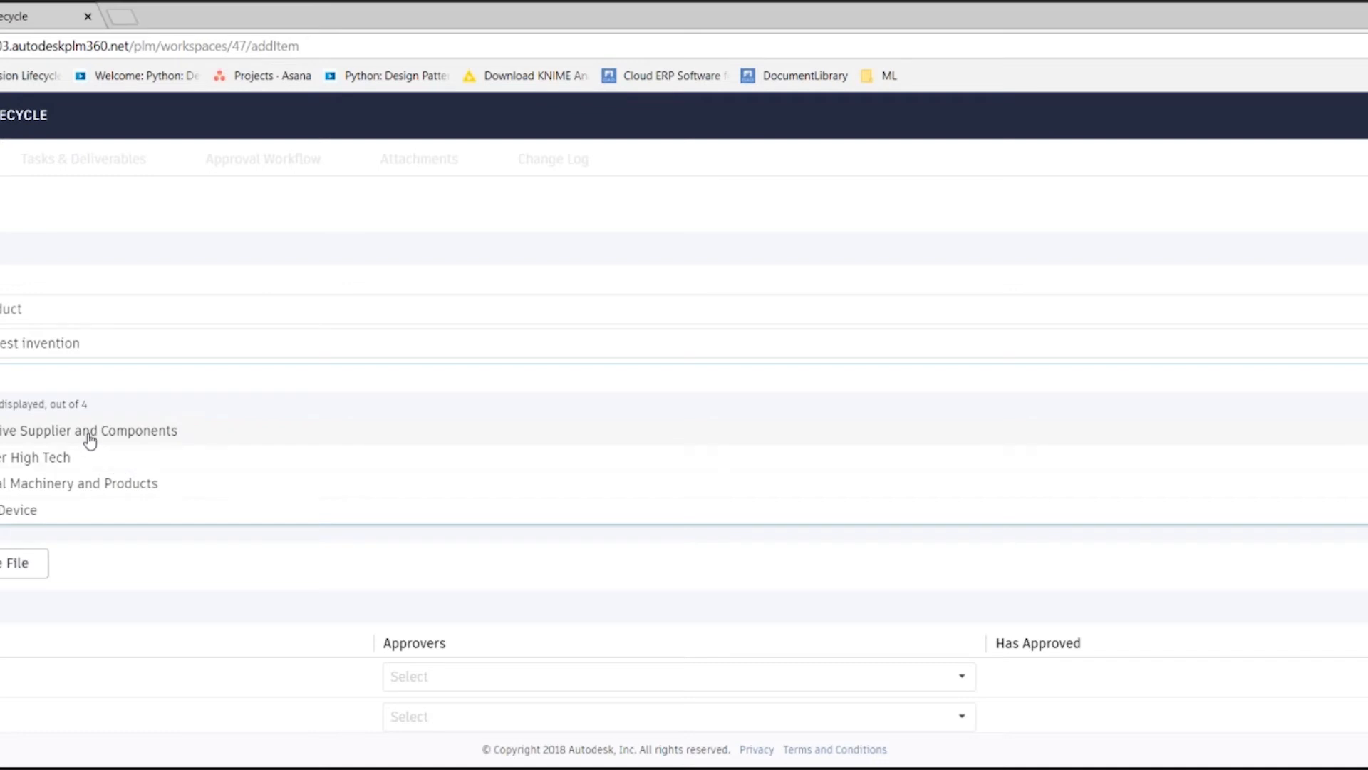
pyautogui.click(84, 484)
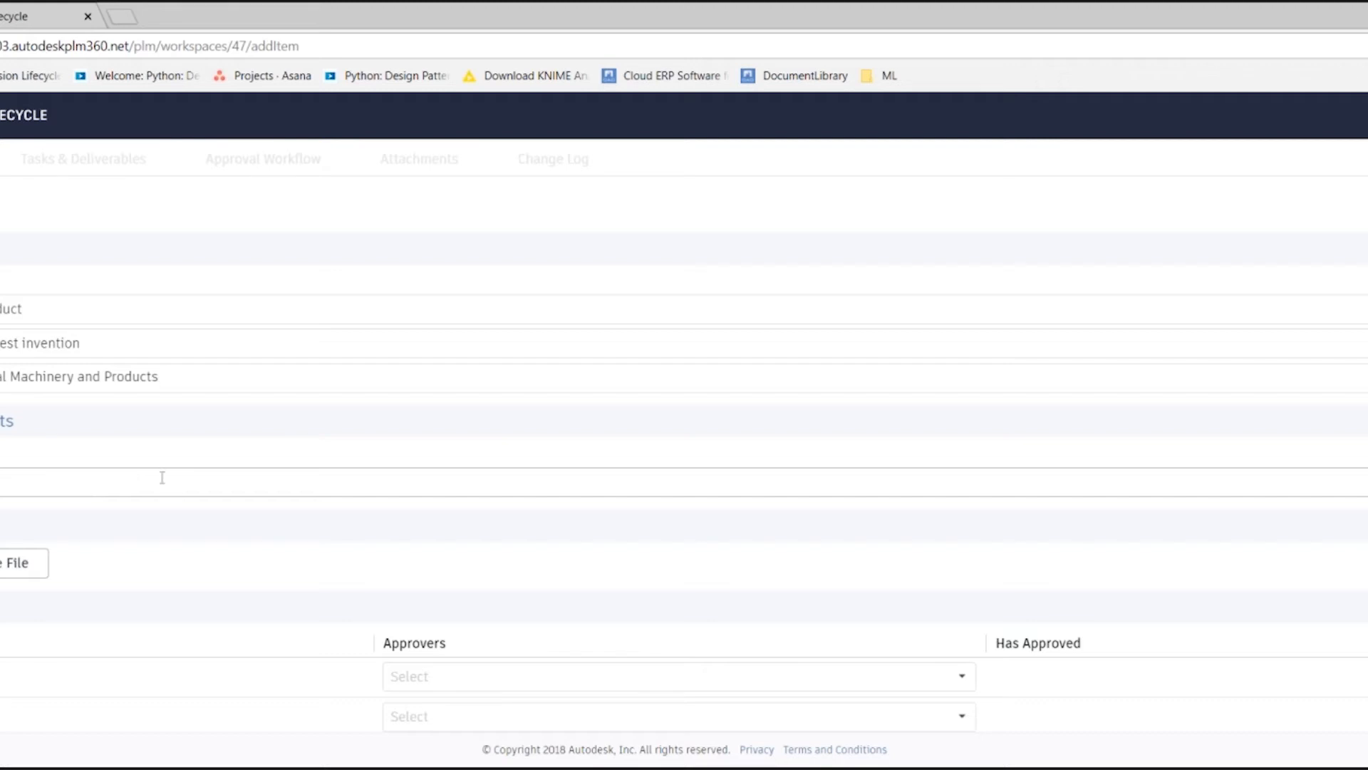
# Assign the fourth listed person as approver for the Concept, Requirements Definition, Development and Validation Testing rows of the Product Team.
pyautogui.scroll(-4, 163, 477)
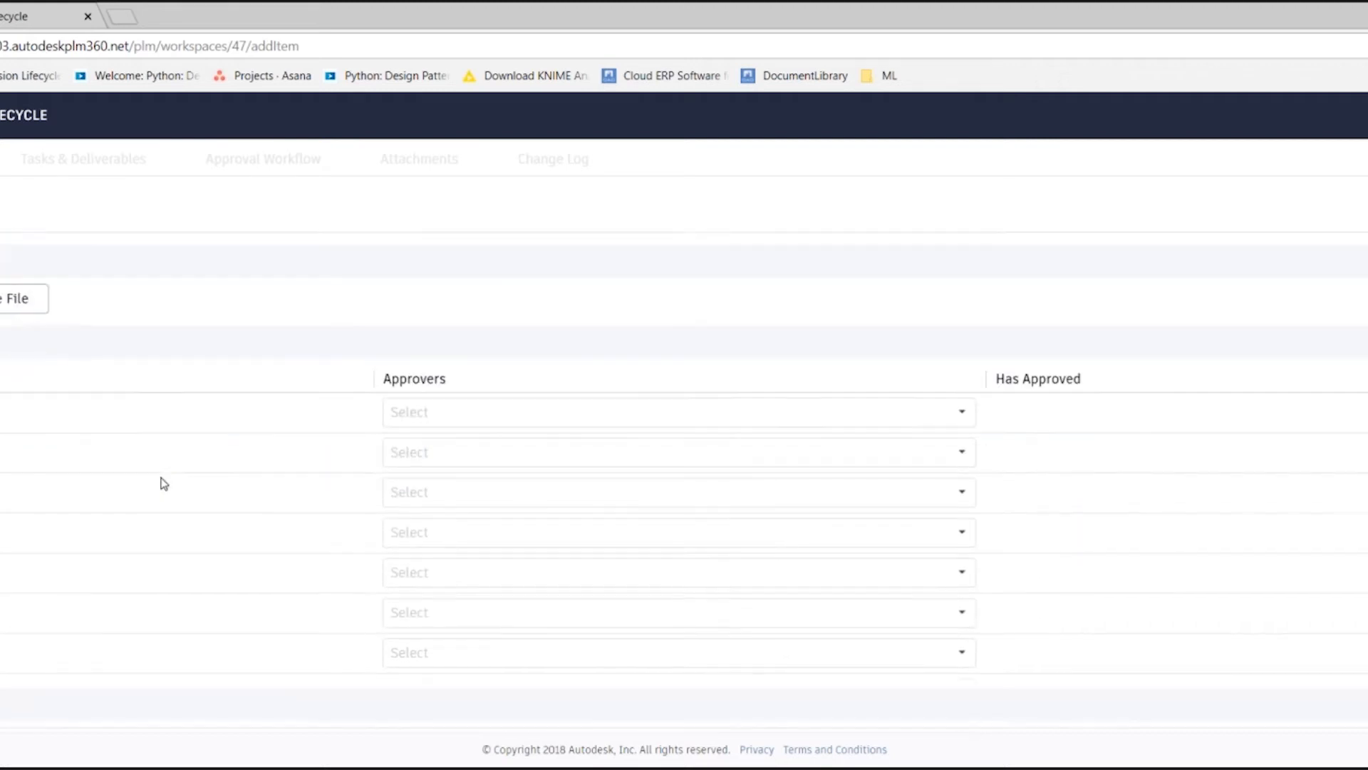
pyautogui.click(954, 403)
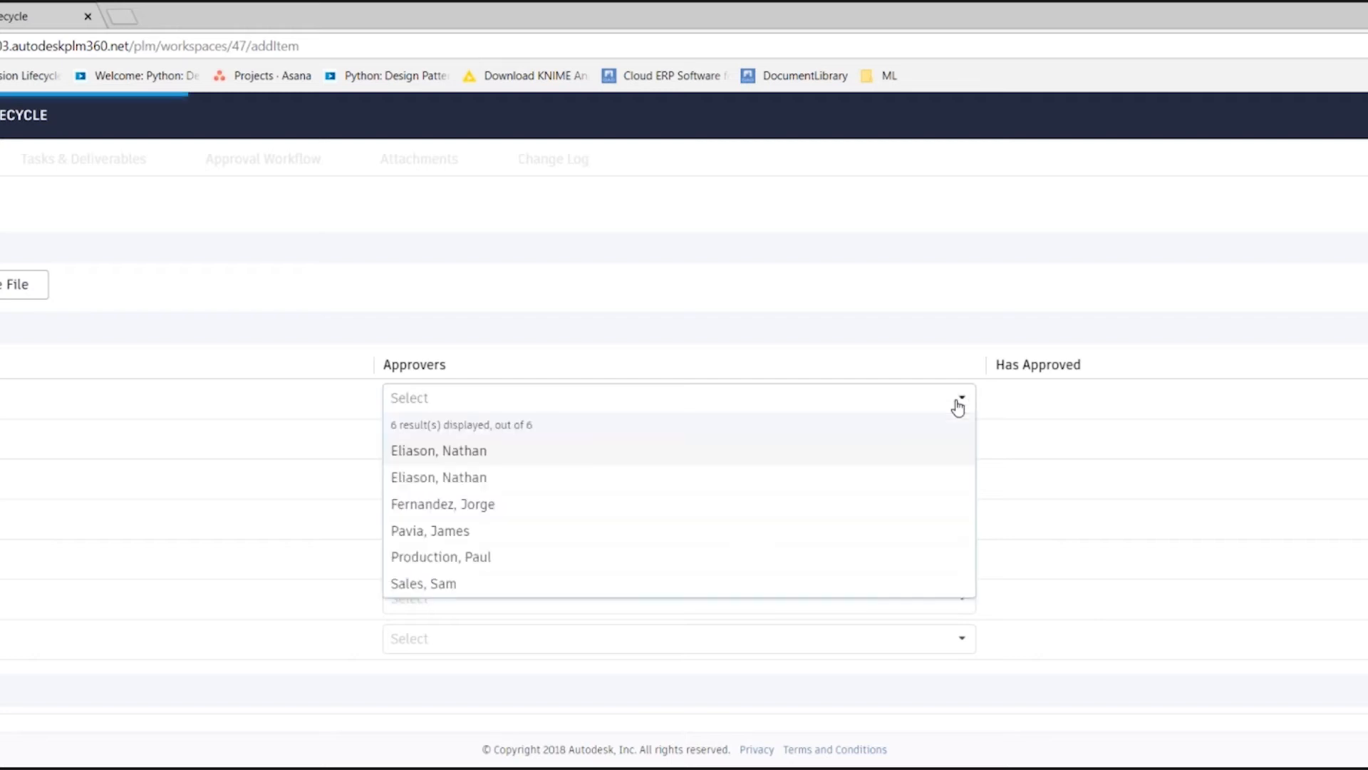
pyautogui.click(495, 533)
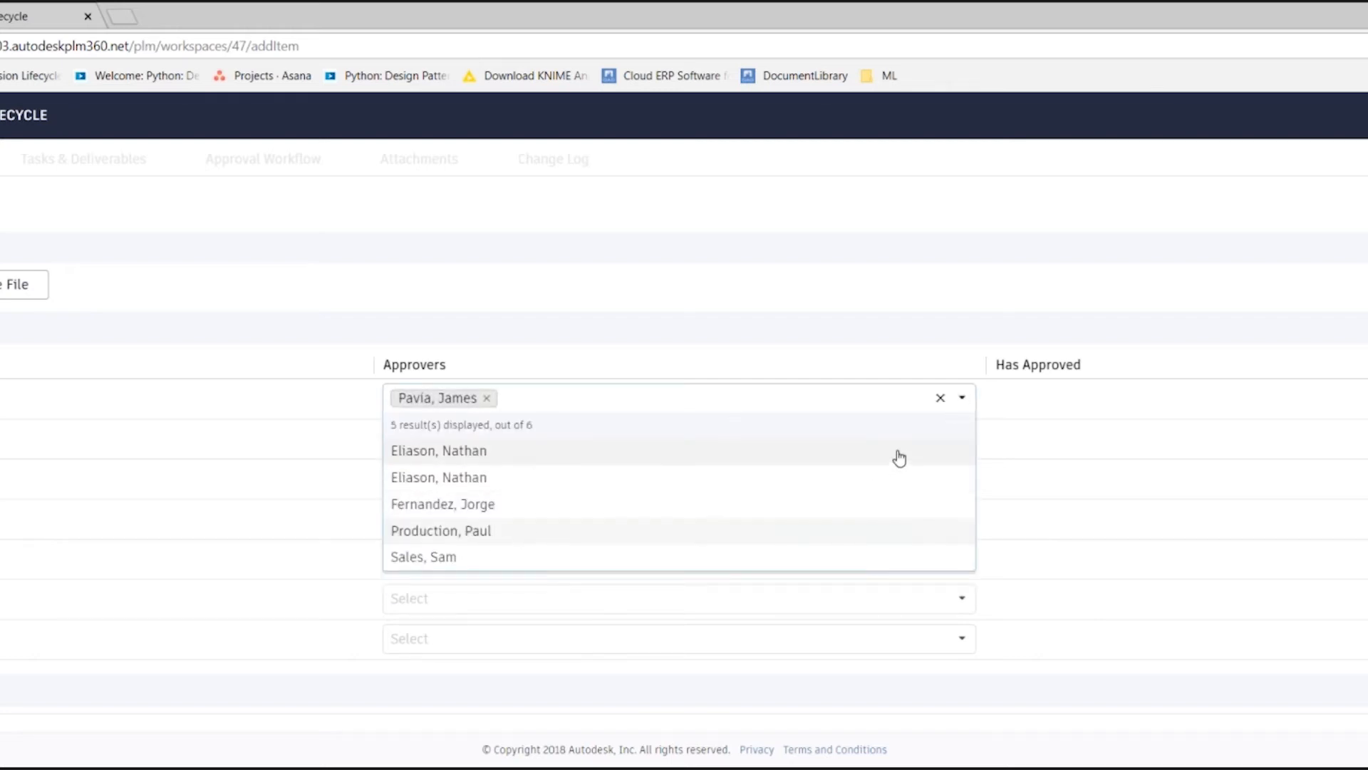
pyautogui.click(1004, 408)
pyautogui.click(957, 443)
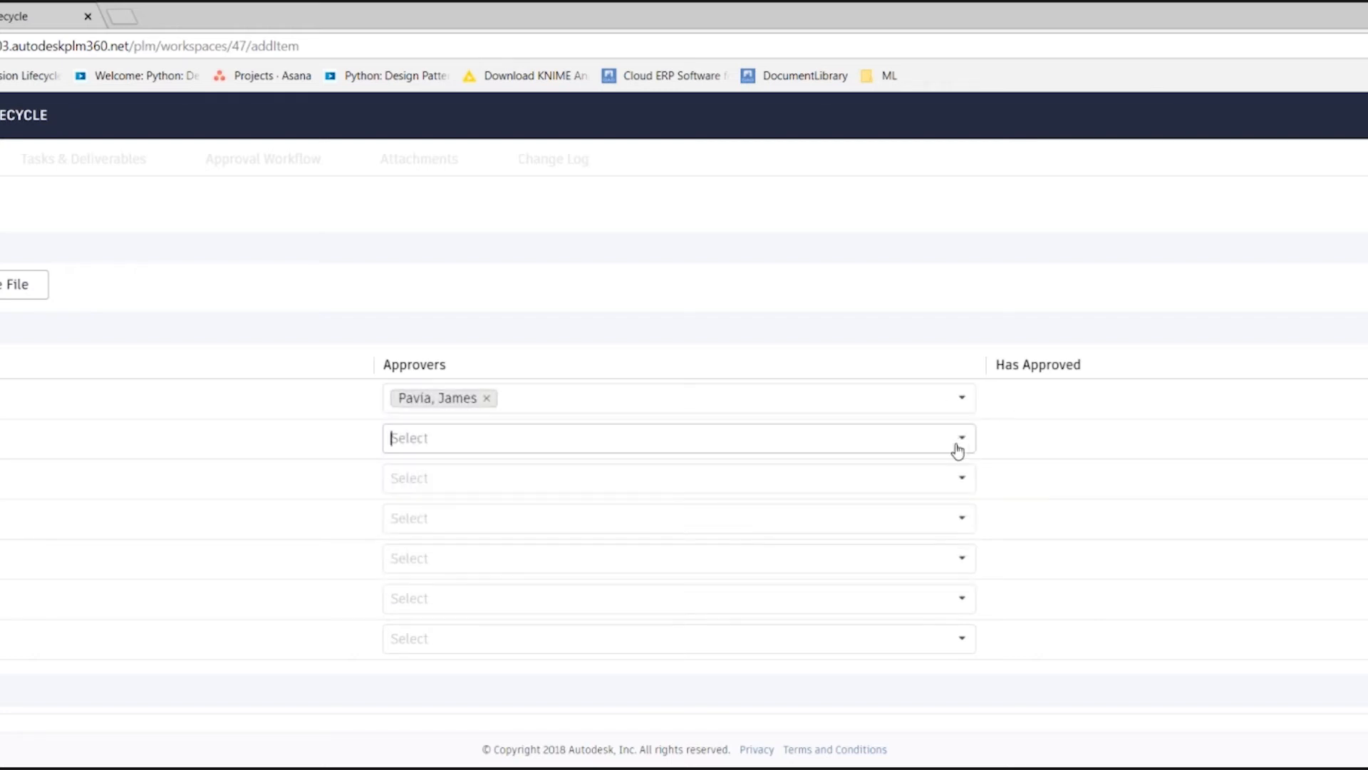
pyautogui.click(649, 570)
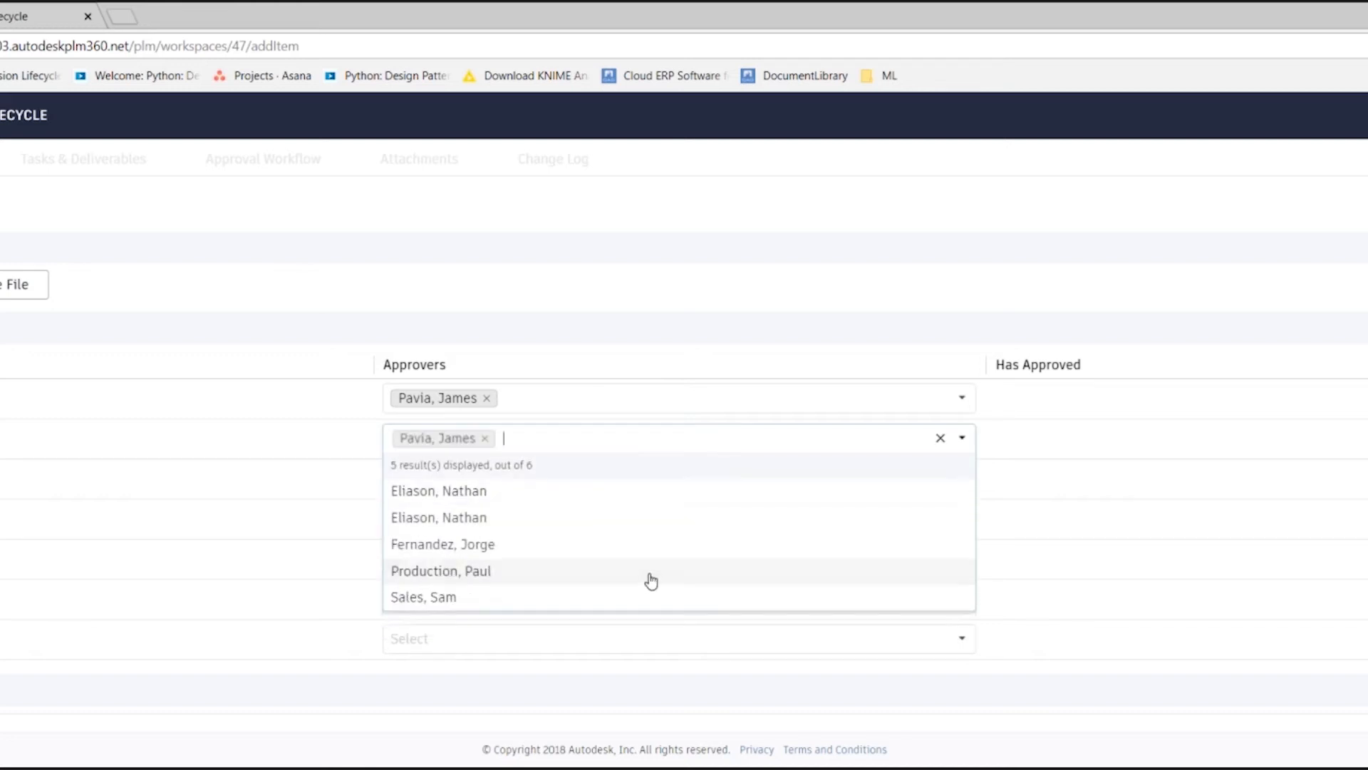
pyautogui.click(994, 491)
pyautogui.click(957, 476)
pyautogui.click(604, 604)
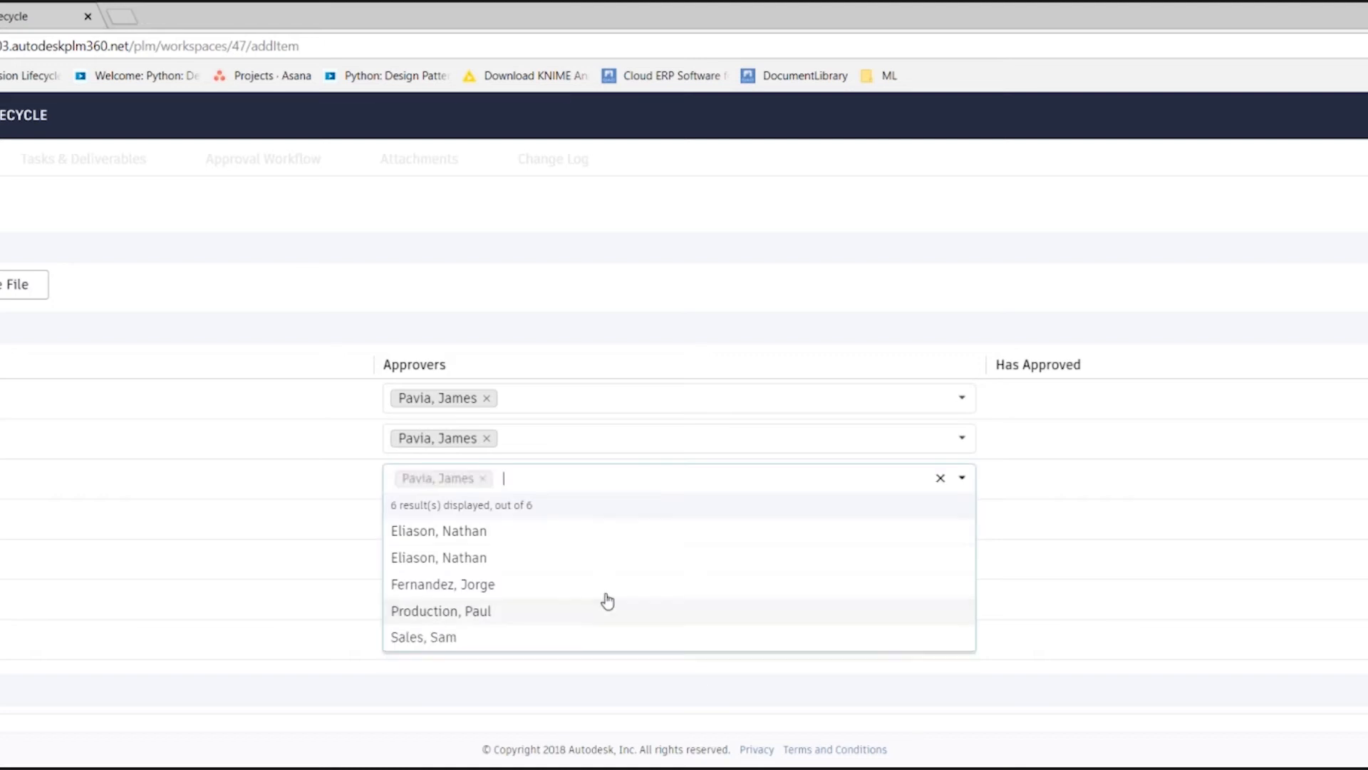
pyautogui.click(1027, 481)
pyautogui.click(966, 527)
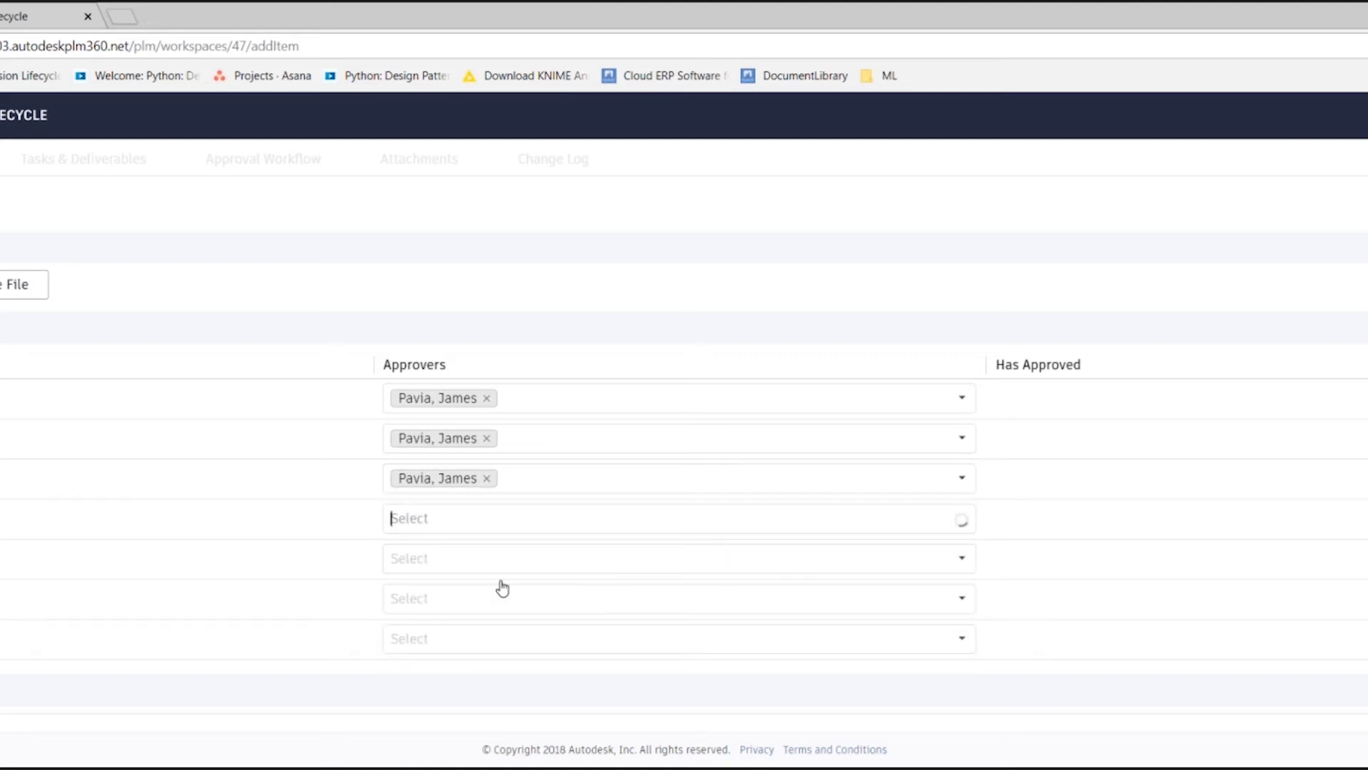
pyautogui.click(455, 651)
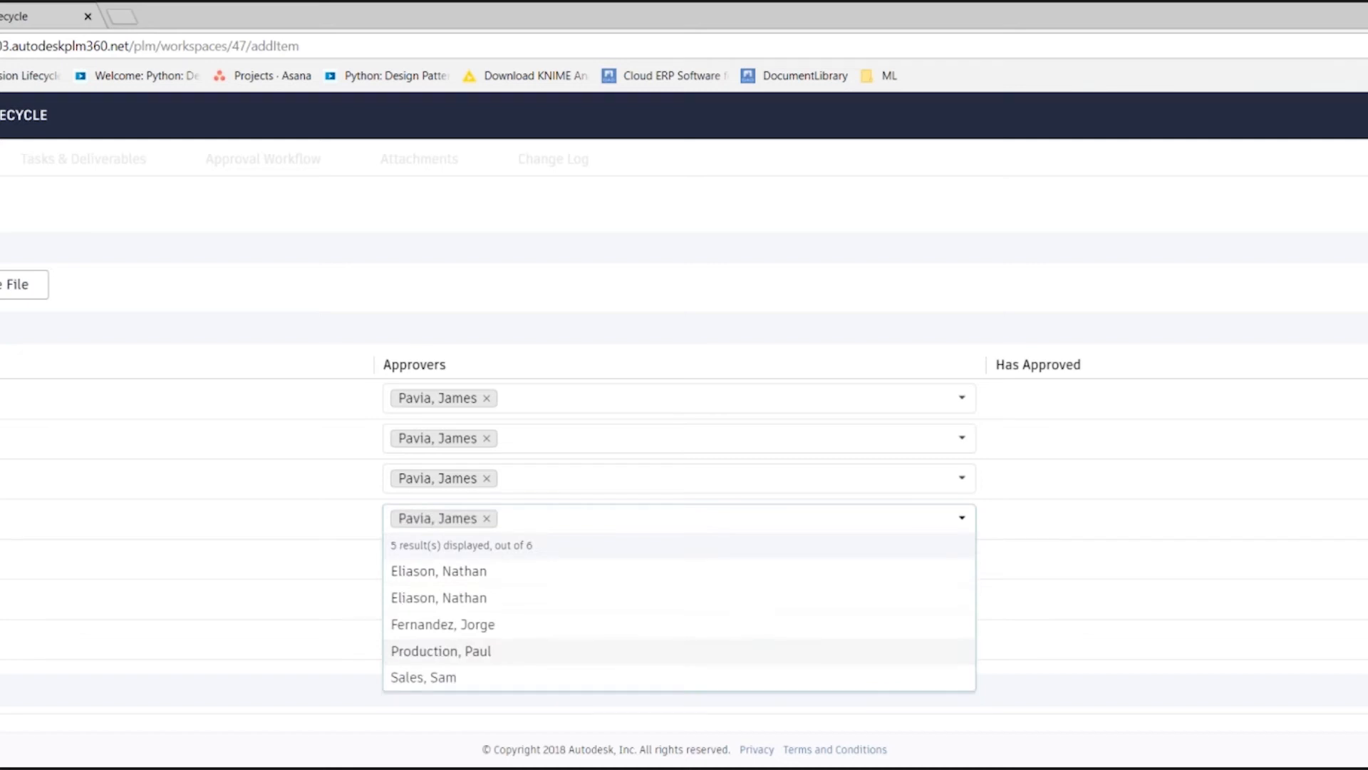
# Review the remaining sections of the new item's form and try to save the item.
pyautogui.scroll(-4, 24, 515)
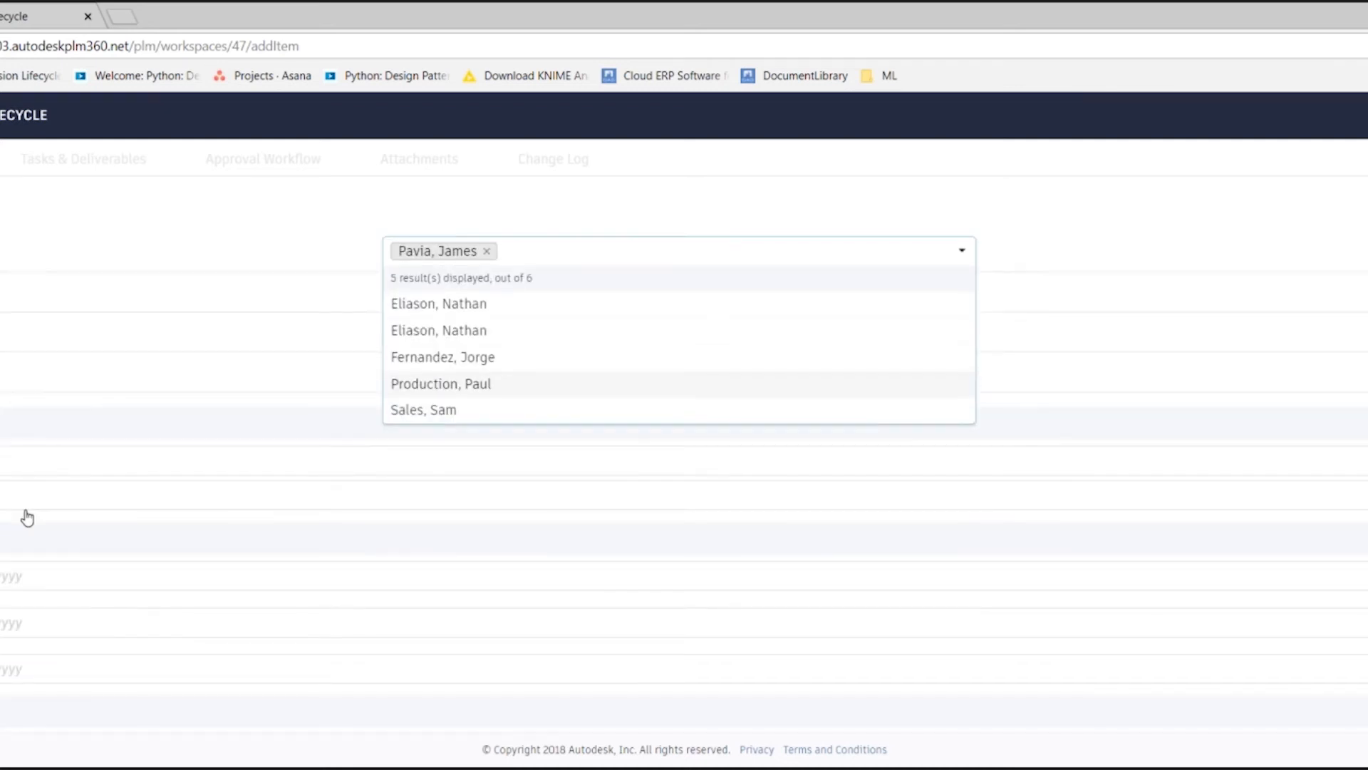
pyautogui.scroll(7, 684, 427)
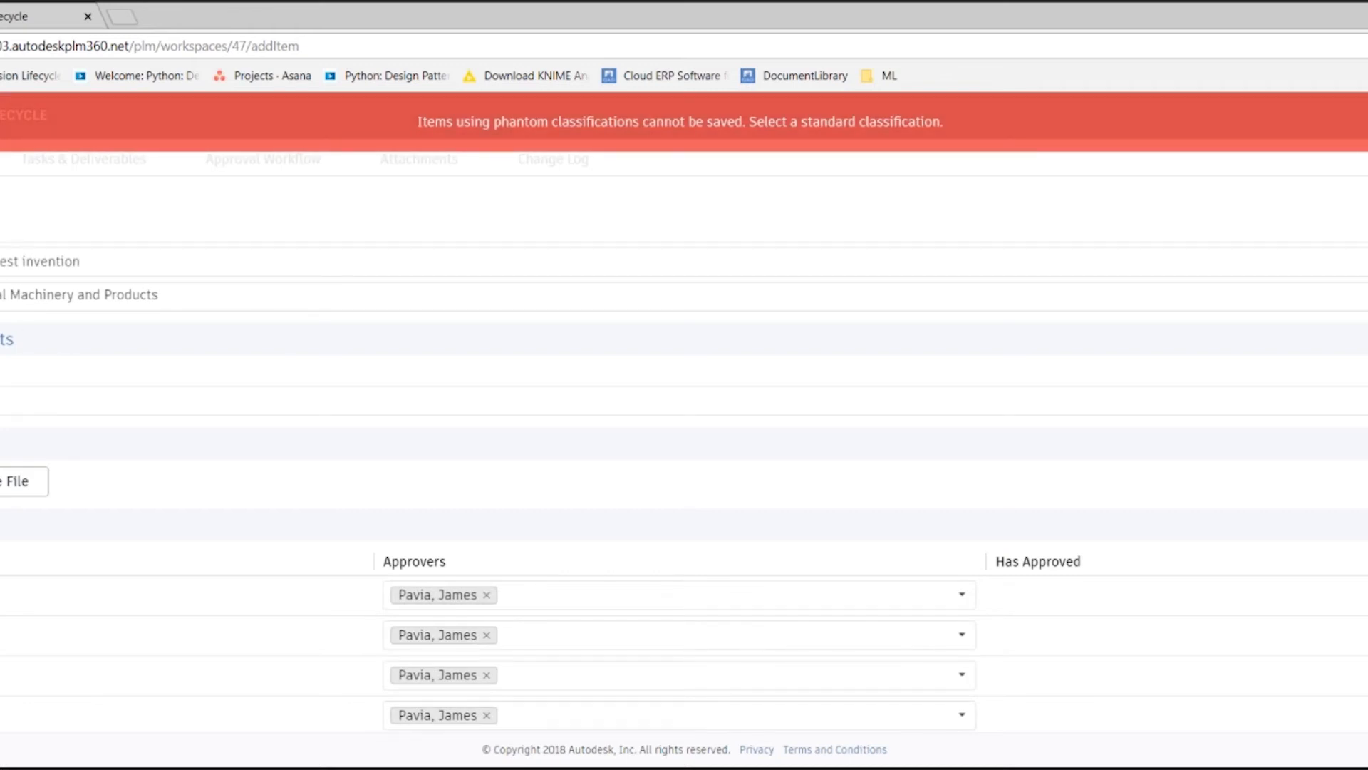
pyautogui.scroll(-1, 178, 480)
pyautogui.scroll(1, 172, 473)
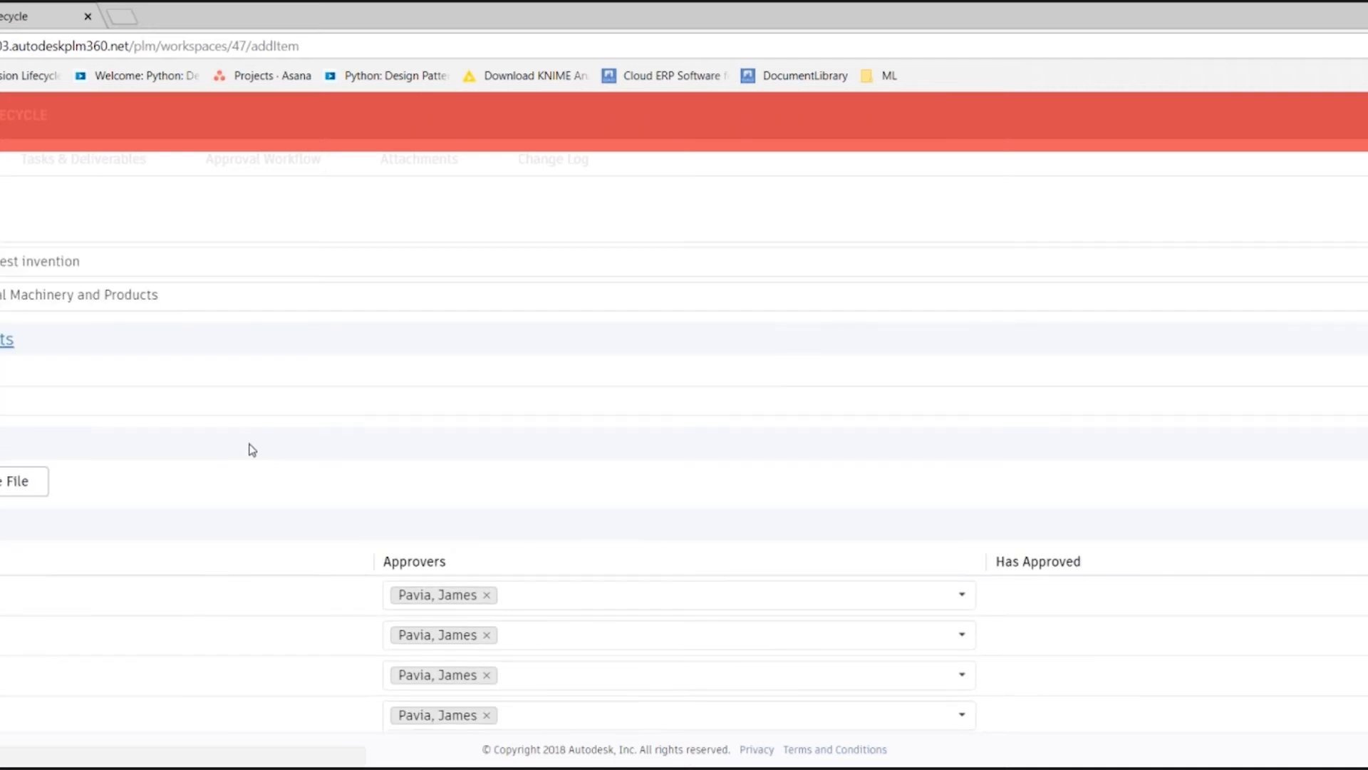
# Classify the new item as Power Generation and Transmission under Industrial Machinery, and start editing the classification's Marketing Name.
pyautogui.click(250, 443)
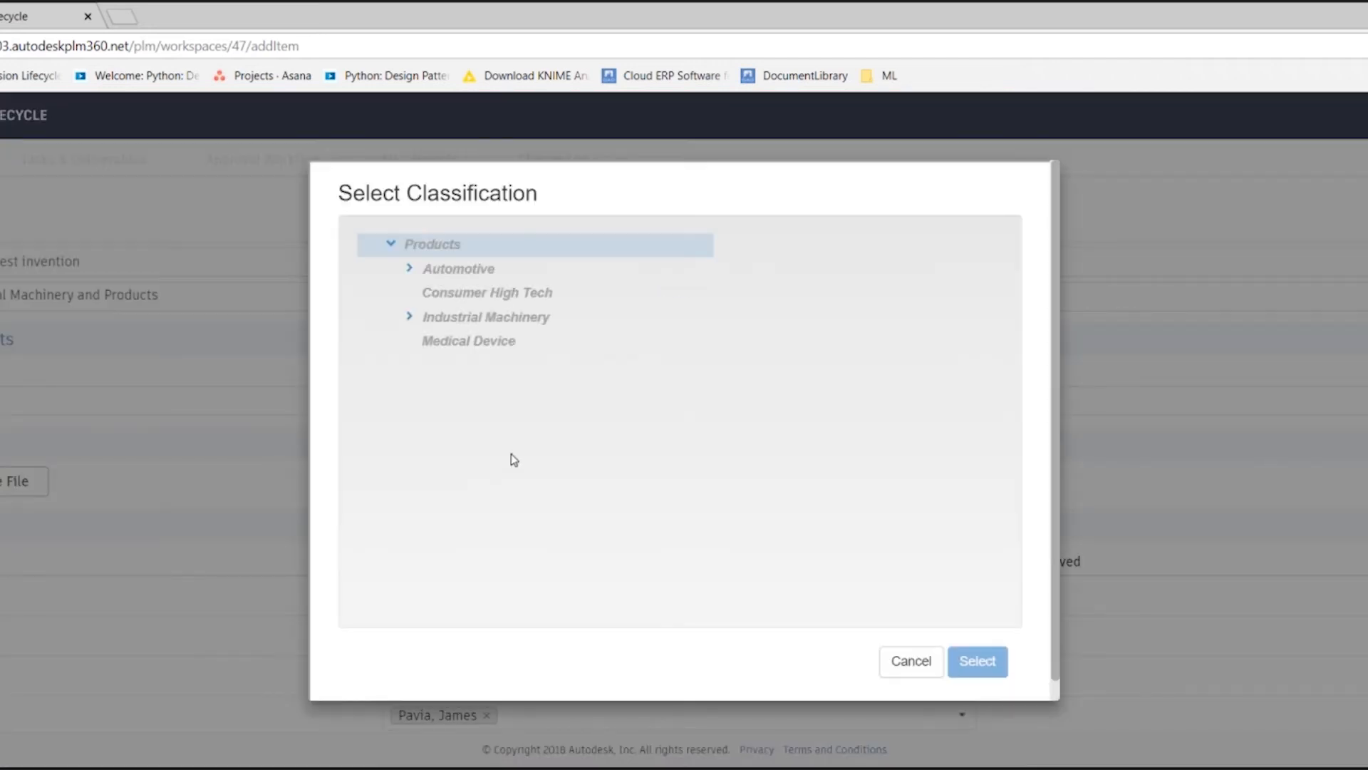
pyautogui.click(408, 317)
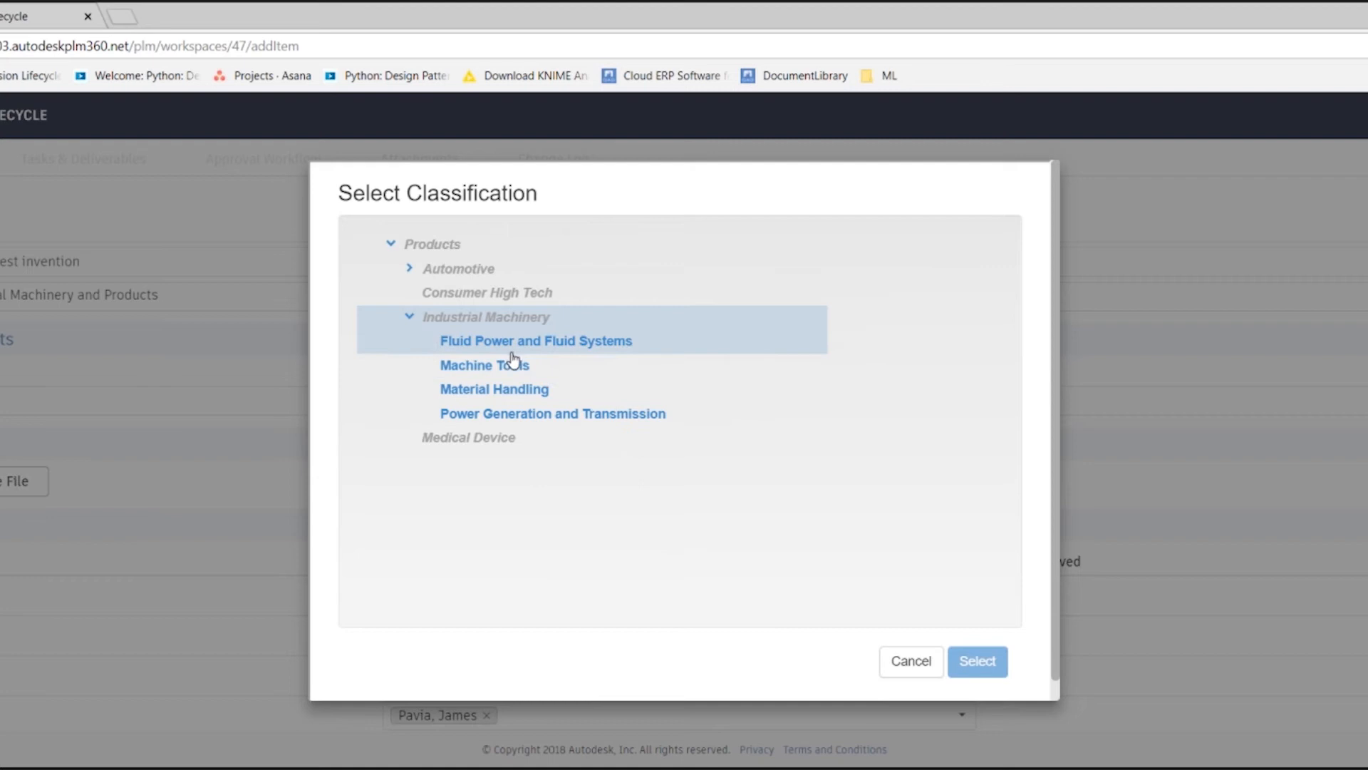
pyautogui.click(513, 412)
pyautogui.click(980, 657)
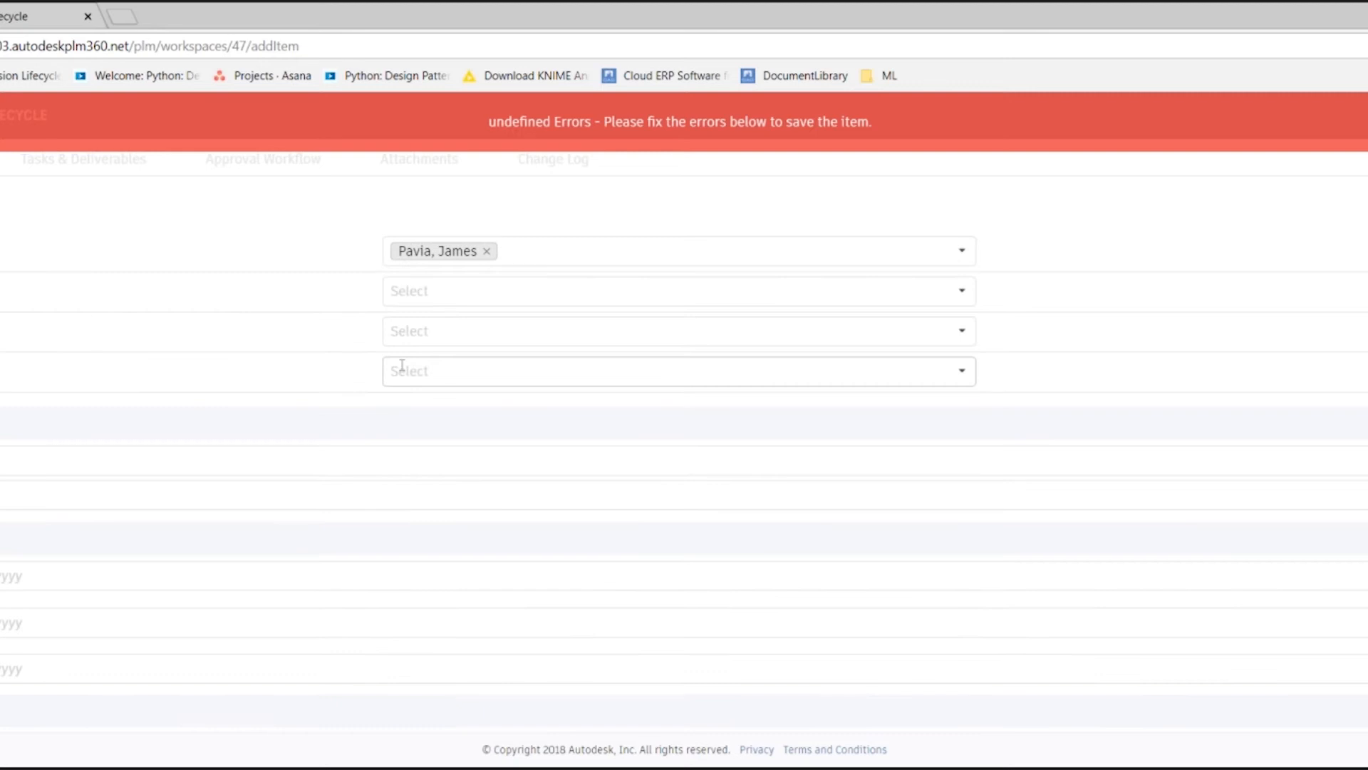
pyautogui.scroll(5, 400, 366)
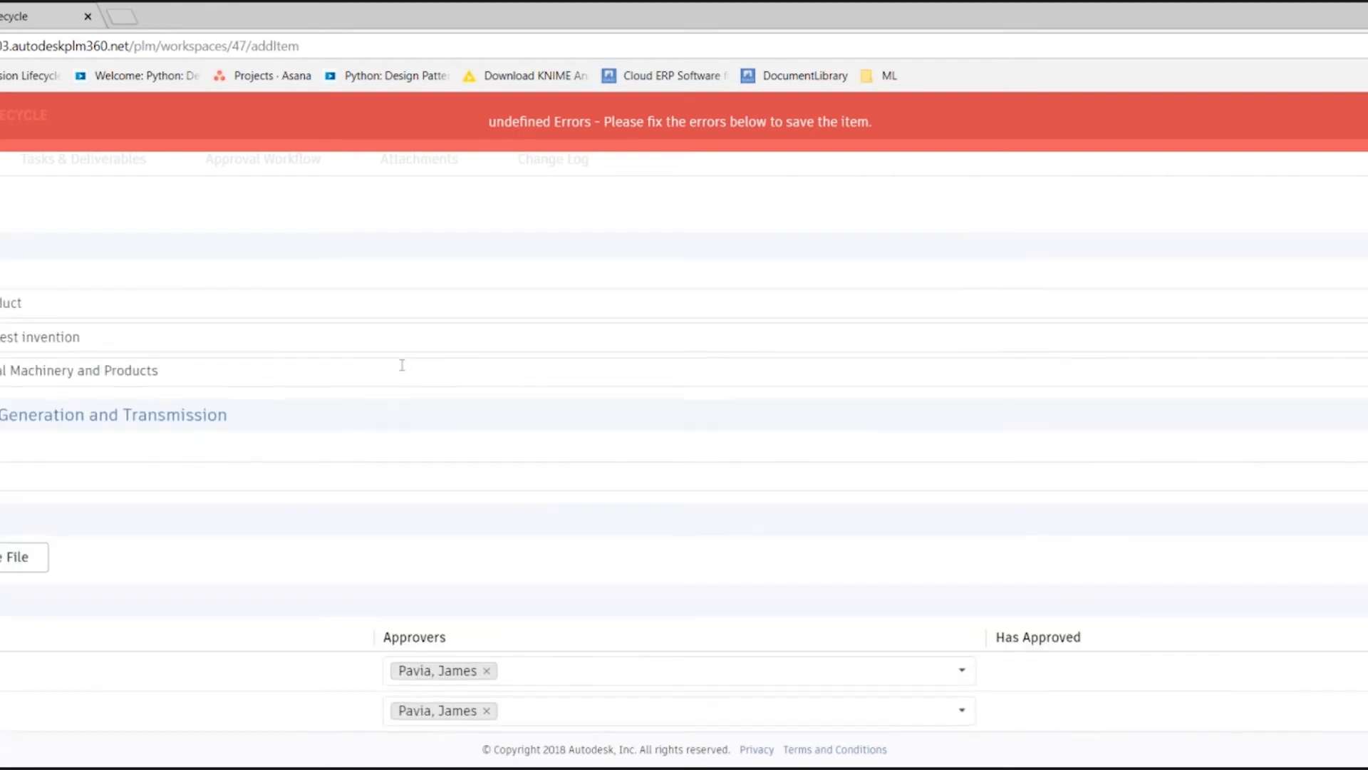
pyautogui.click(379, 489)
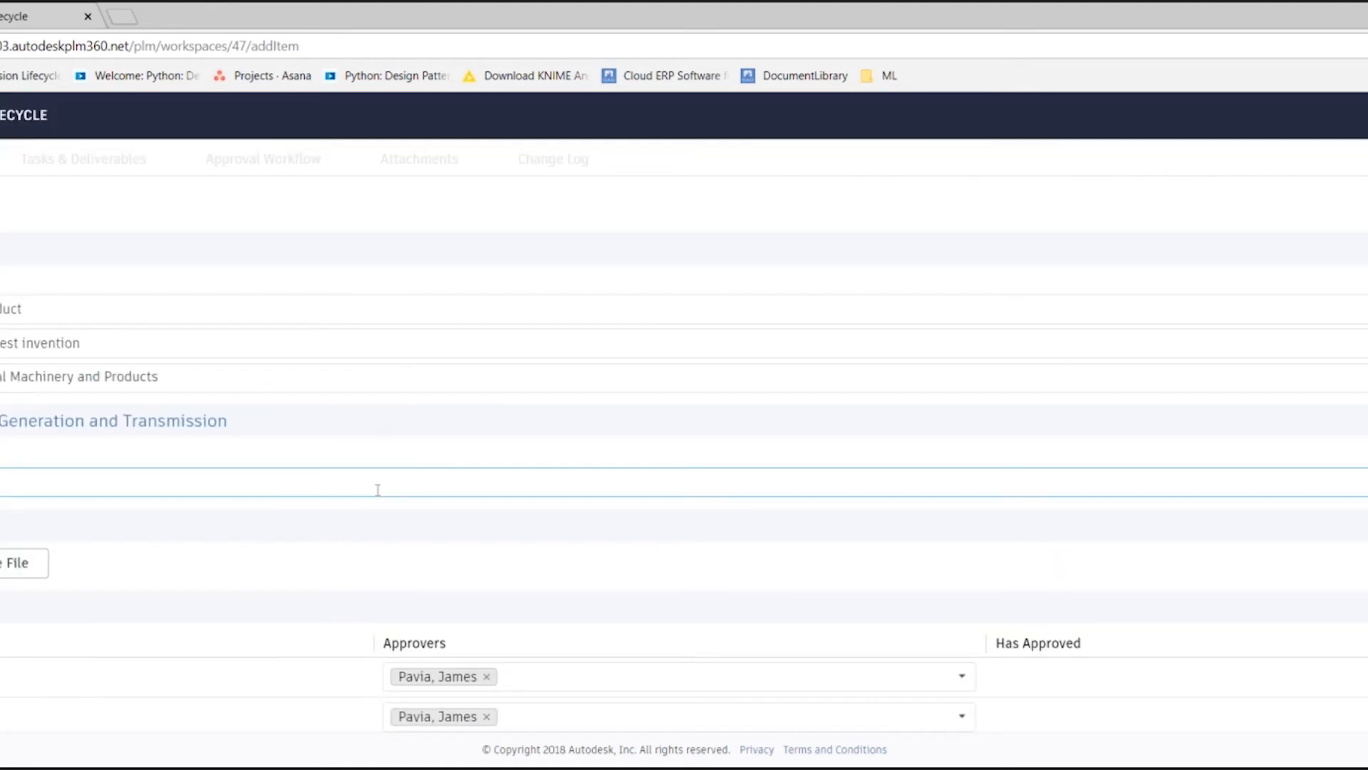
# Assign the fourth listed person as approver for the first two unassigned Product Team rows, and open the last row's approver choices.
pyautogui.scroll(-6, 378, 489)
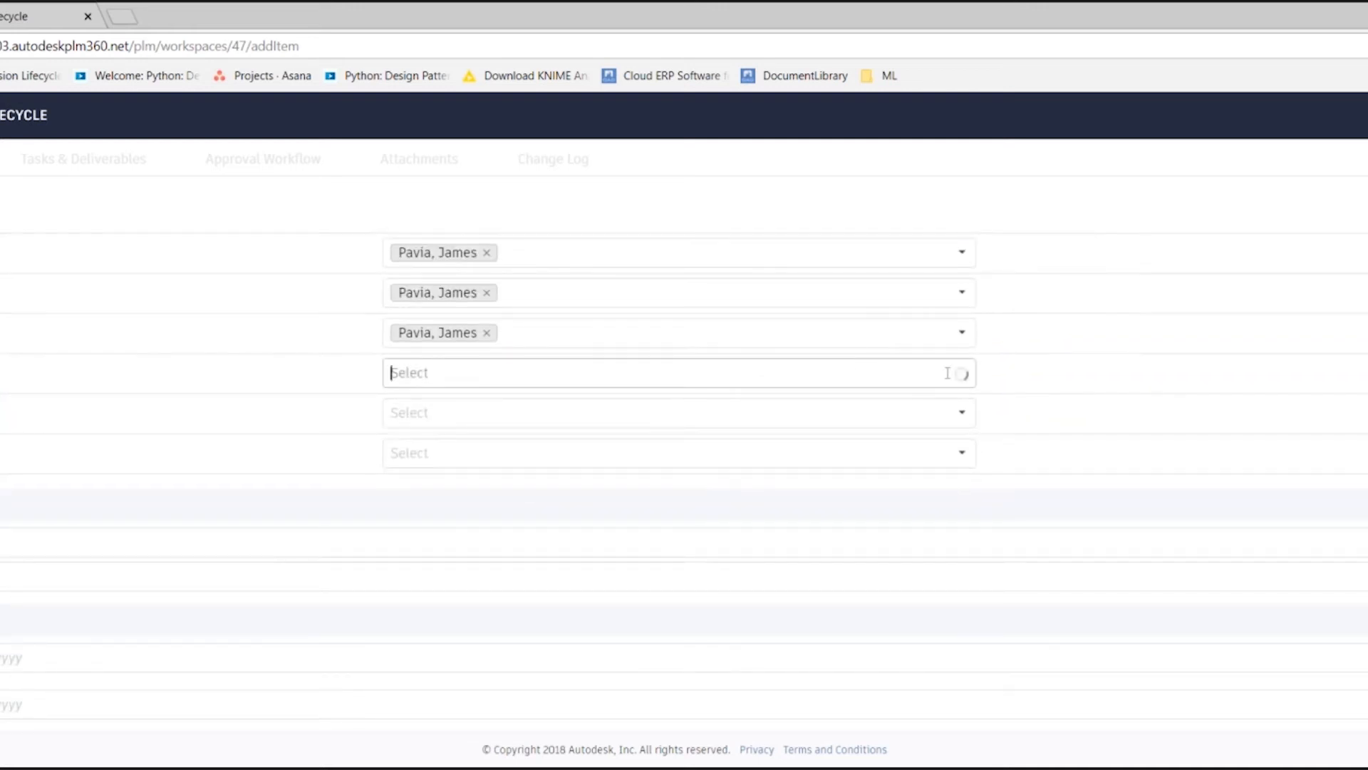
pyautogui.click(961, 372)
pyautogui.click(644, 505)
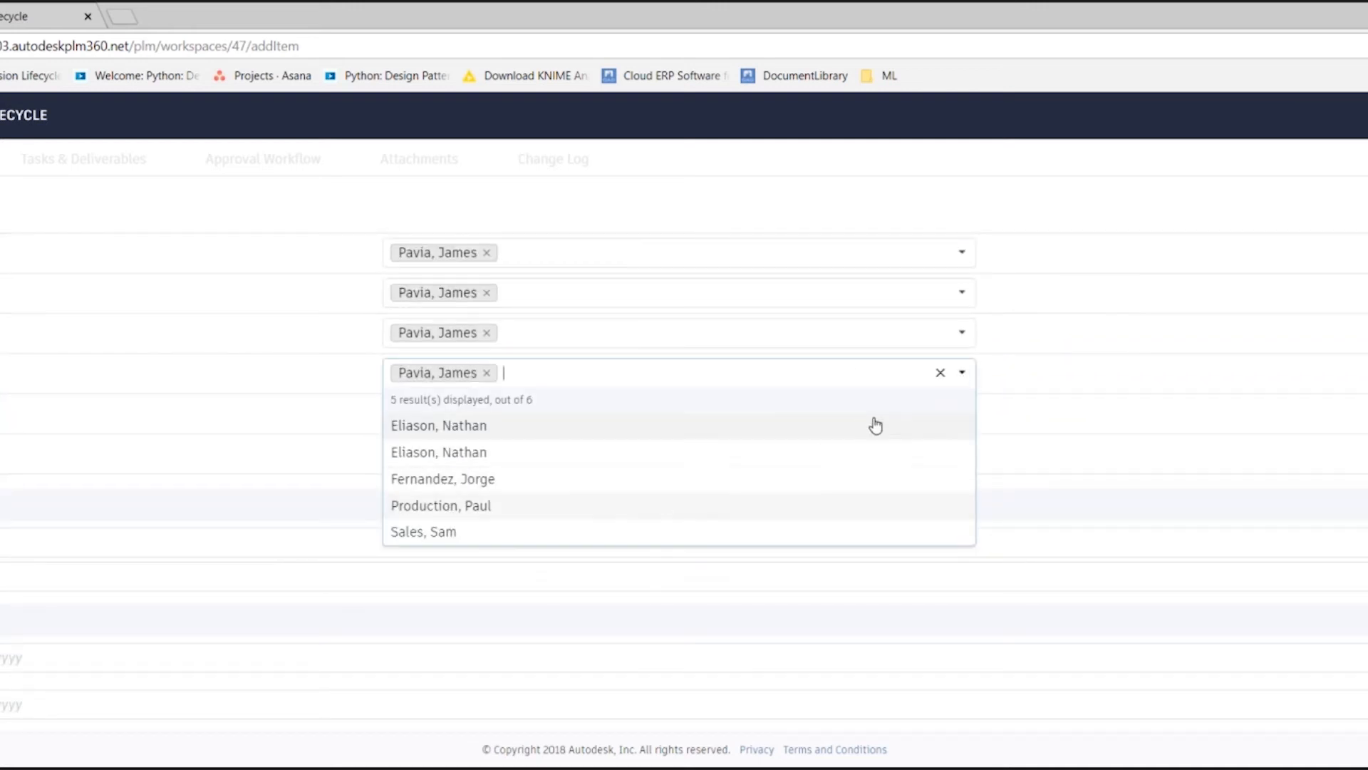
pyautogui.click(1002, 383)
pyautogui.click(955, 415)
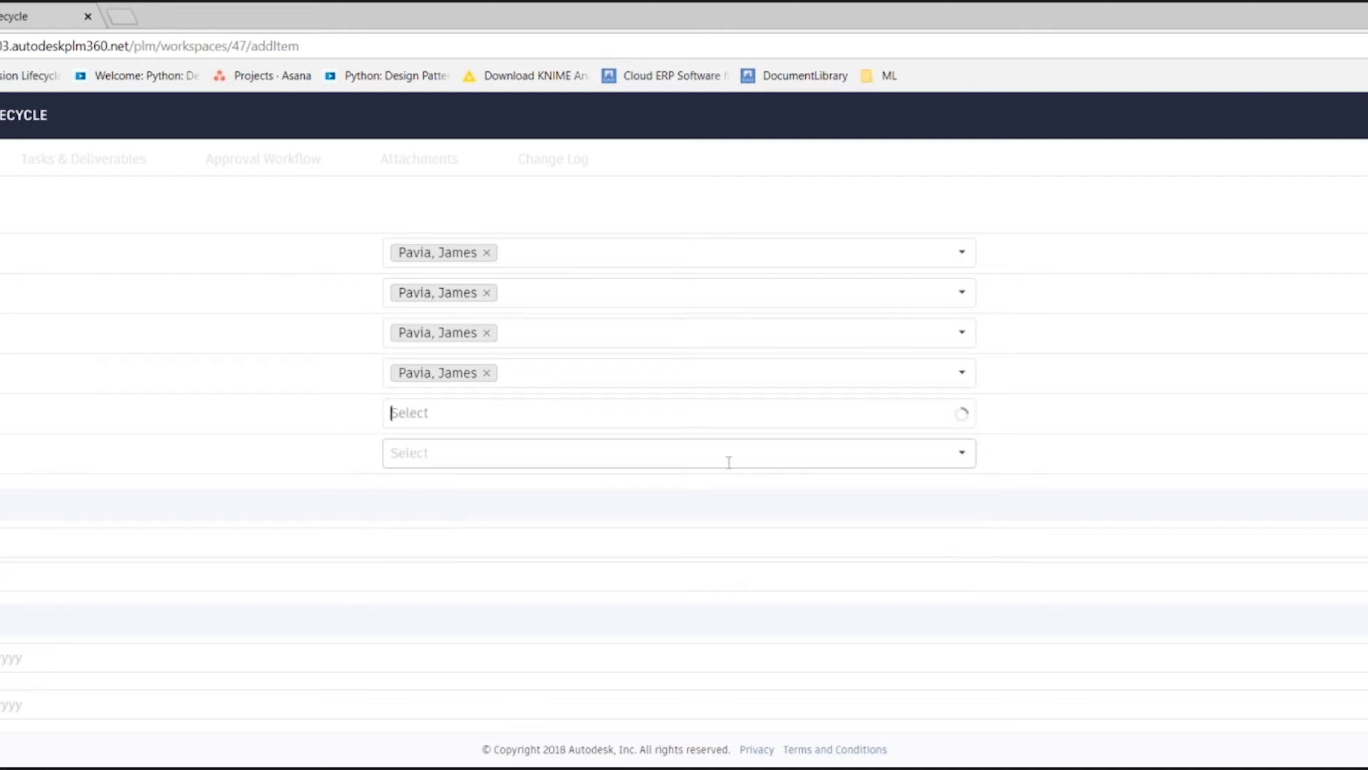
pyautogui.click(696, 546)
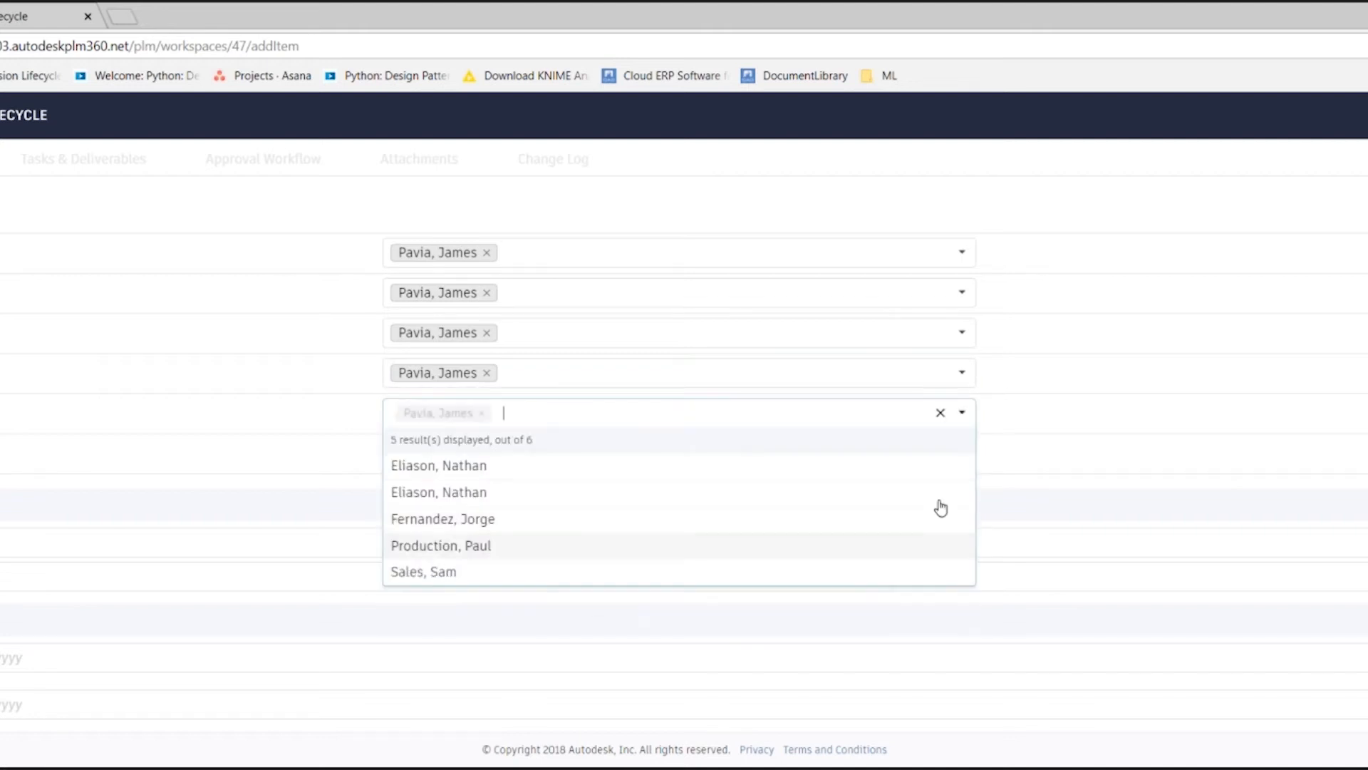
pyautogui.click(1012, 419)
pyautogui.click(956, 450)
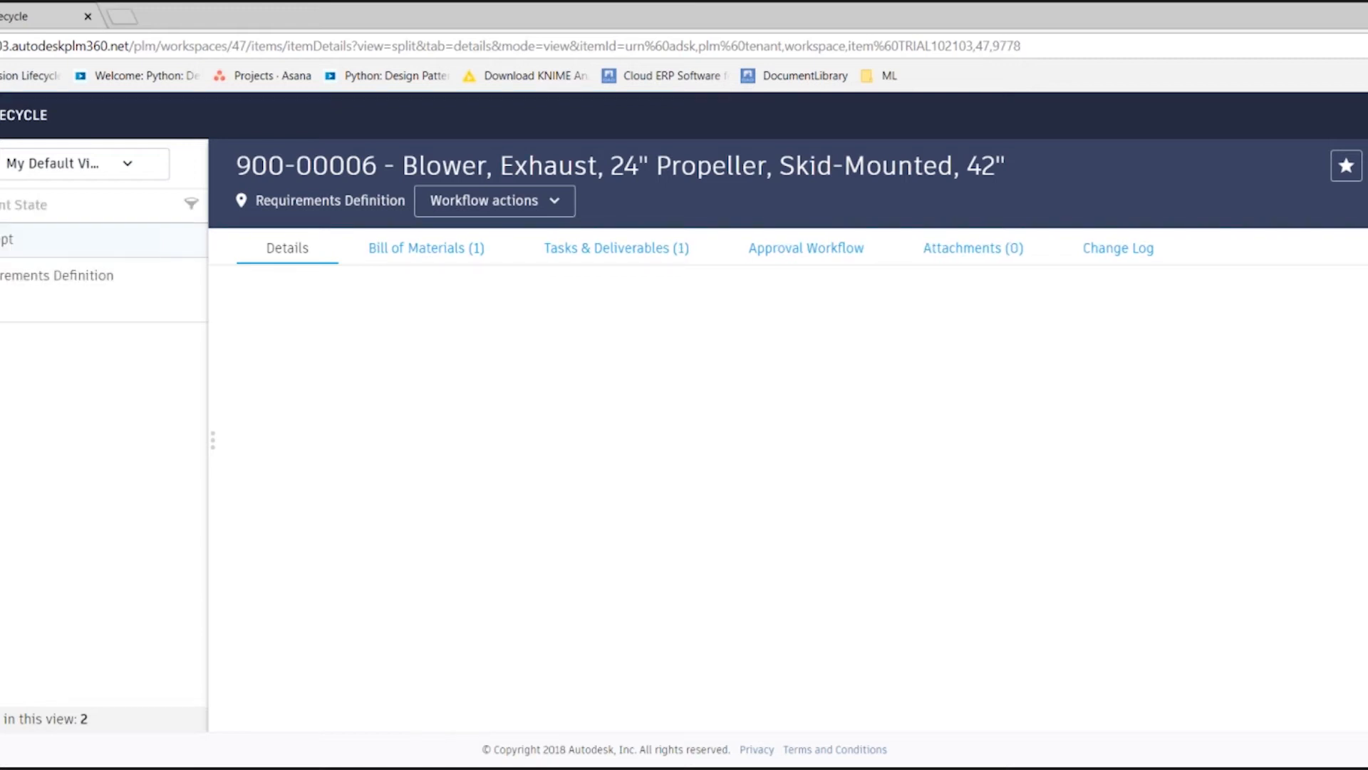
# Set the Recipro-Saw item's task template to Industrial Machinery and Products and classify it as Power Generation and Transmission.
pyautogui.click(642, 469)
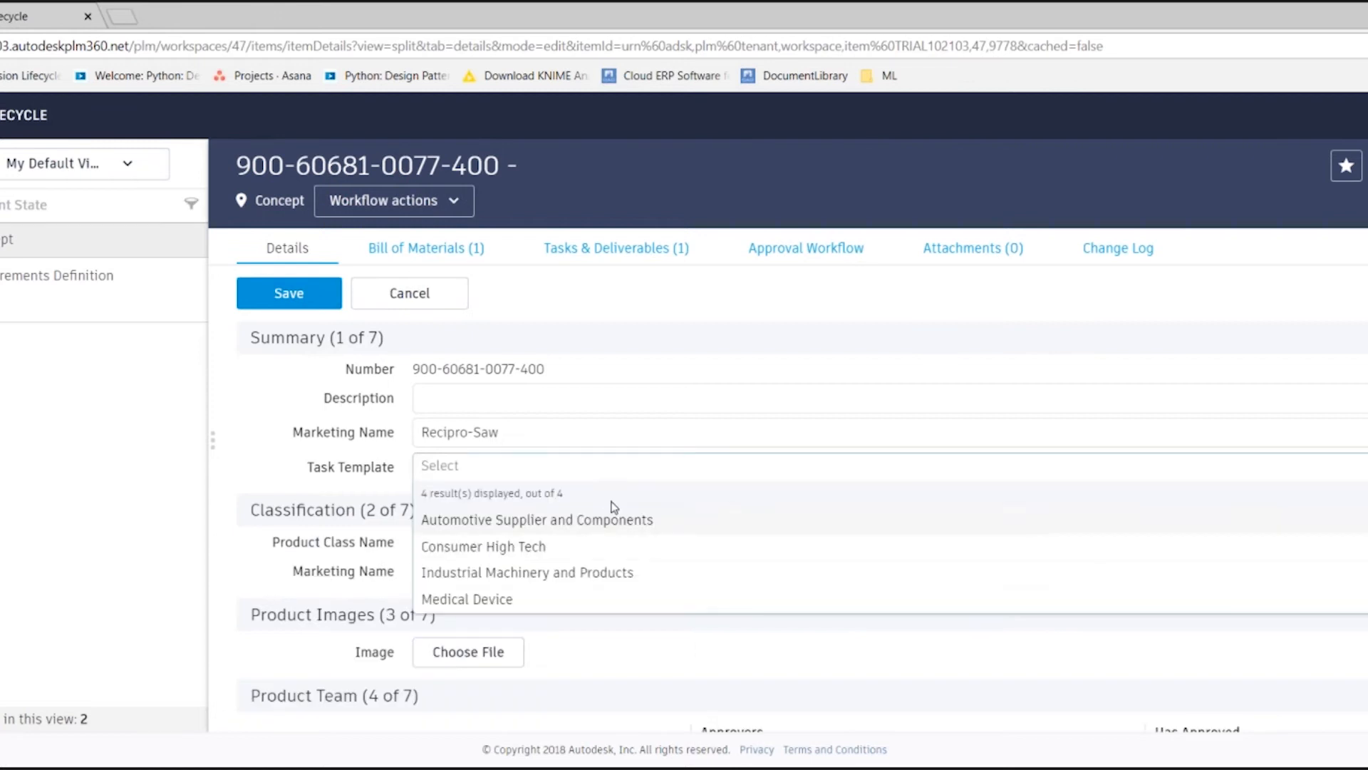
pyautogui.click(585, 575)
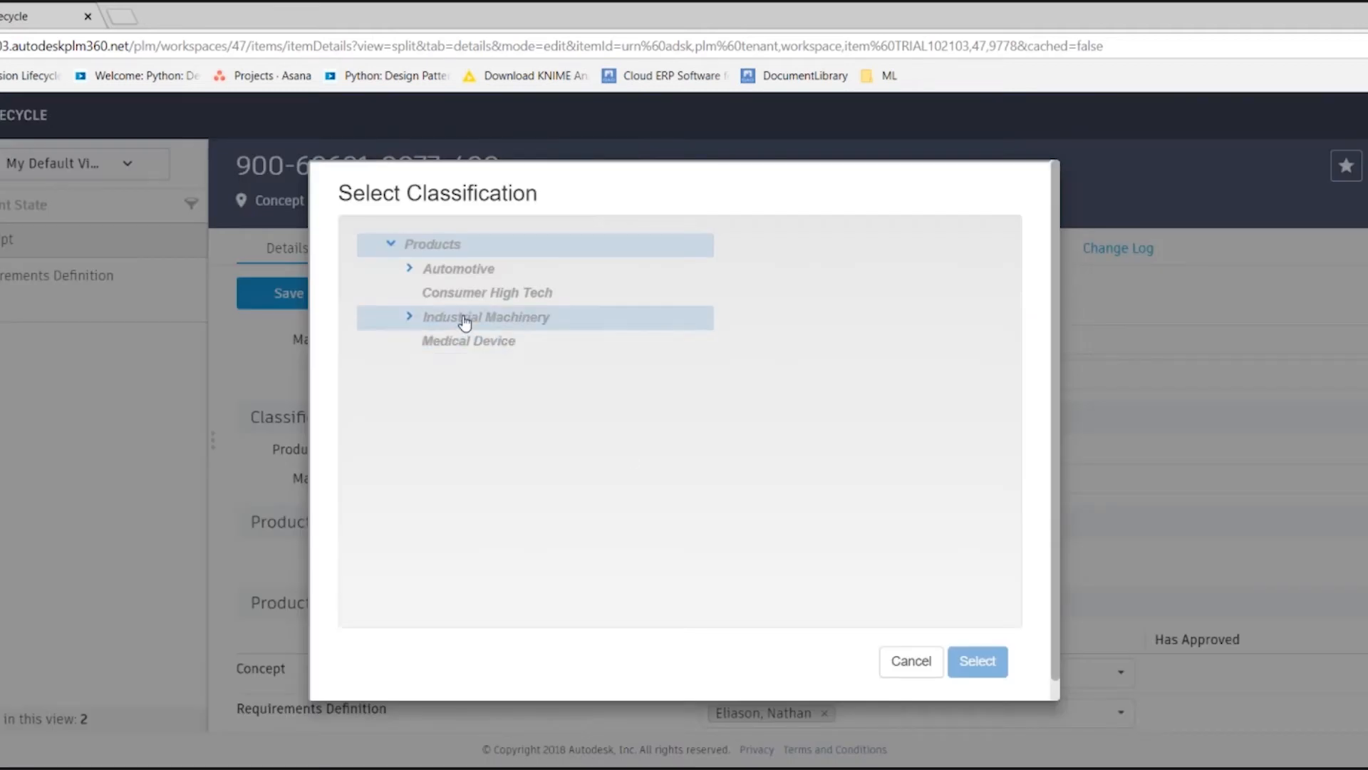
pyautogui.click(433, 322)
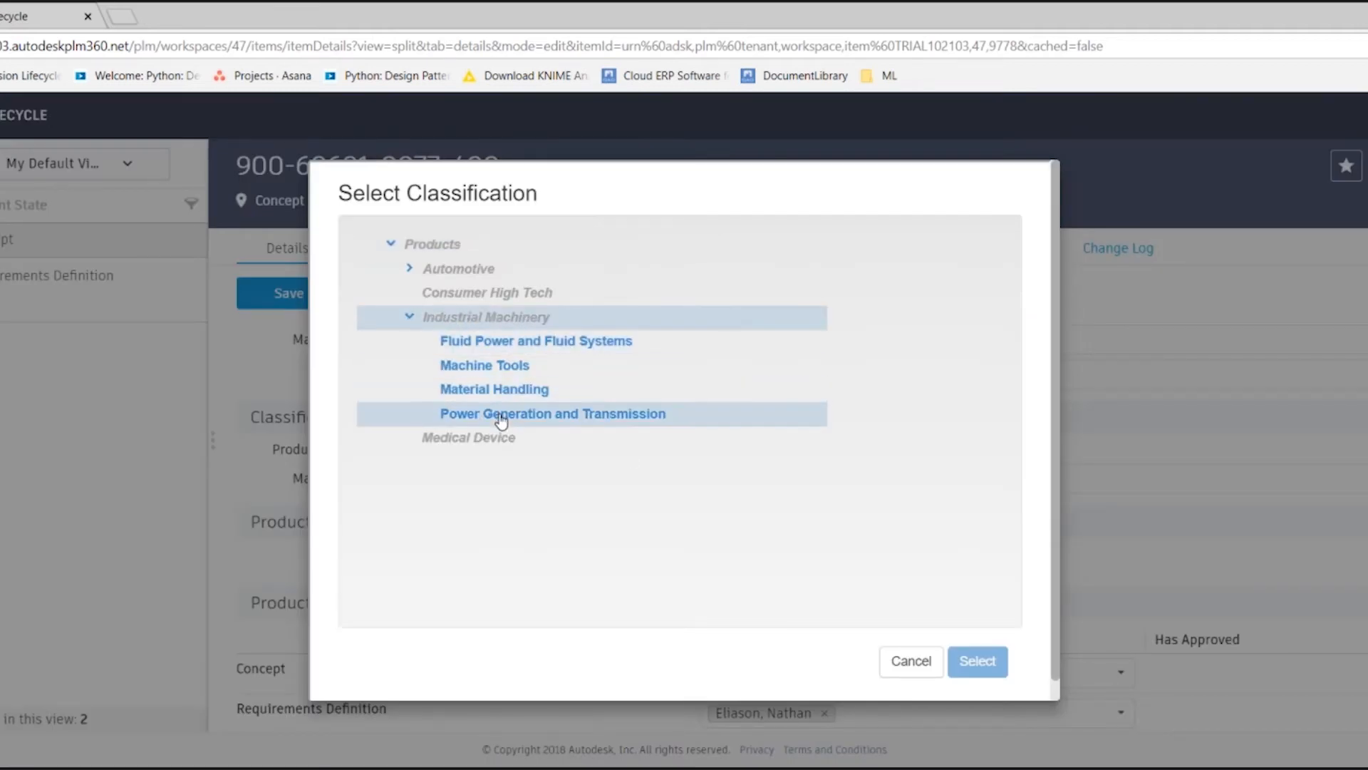
pyautogui.click(579, 416)
pyautogui.click(978, 662)
# Enter "marketing name" as the classification's Marketing Name and save the Recipro-Saw item.
pyautogui.click(686, 484)
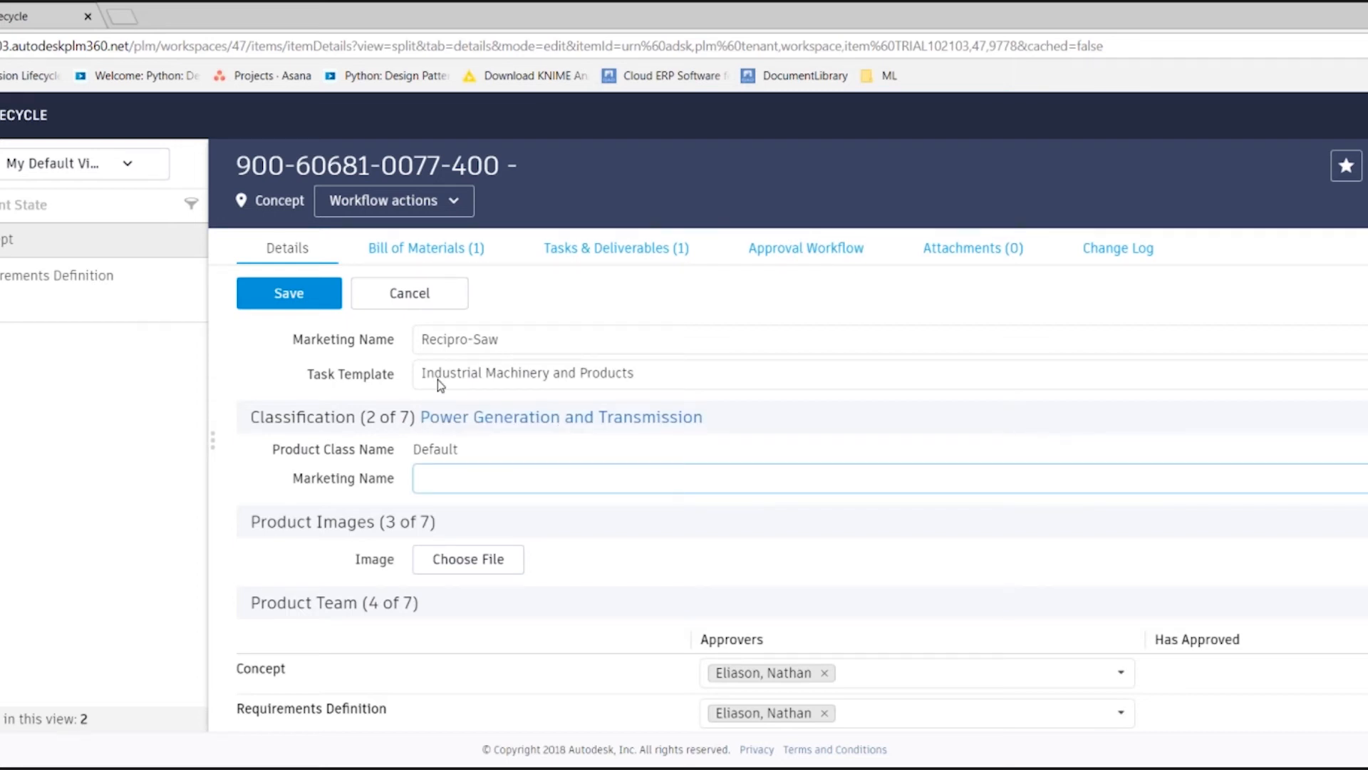
pyautogui.write('markin')
pyautogui.press('BackSpace')
pyautogui.press('BackSpace')
pyautogui.write('eting name')
pyautogui.click(283, 295)
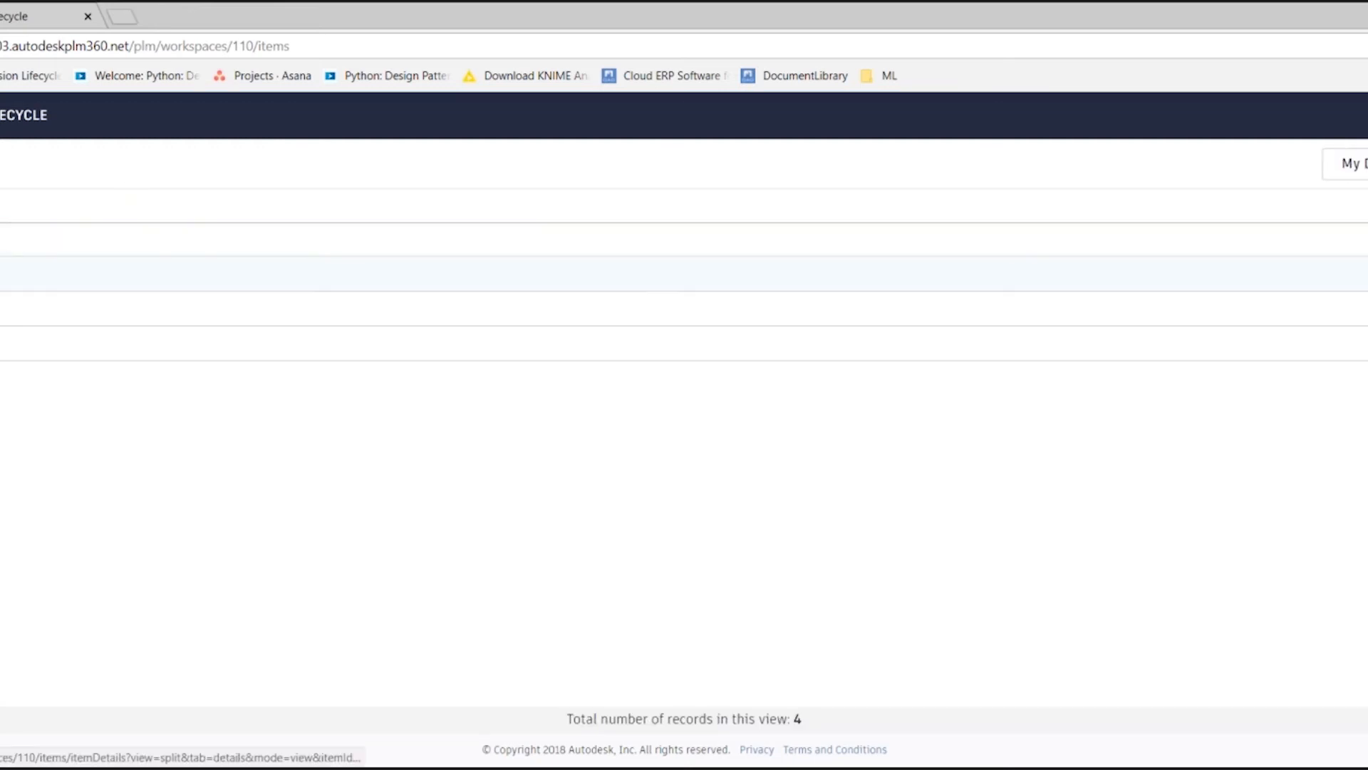
# Open the Industrial Machinery and Products task template and examine its tasks' timing, workflow states, owners and reviewers.
pyautogui.click(1, 273)
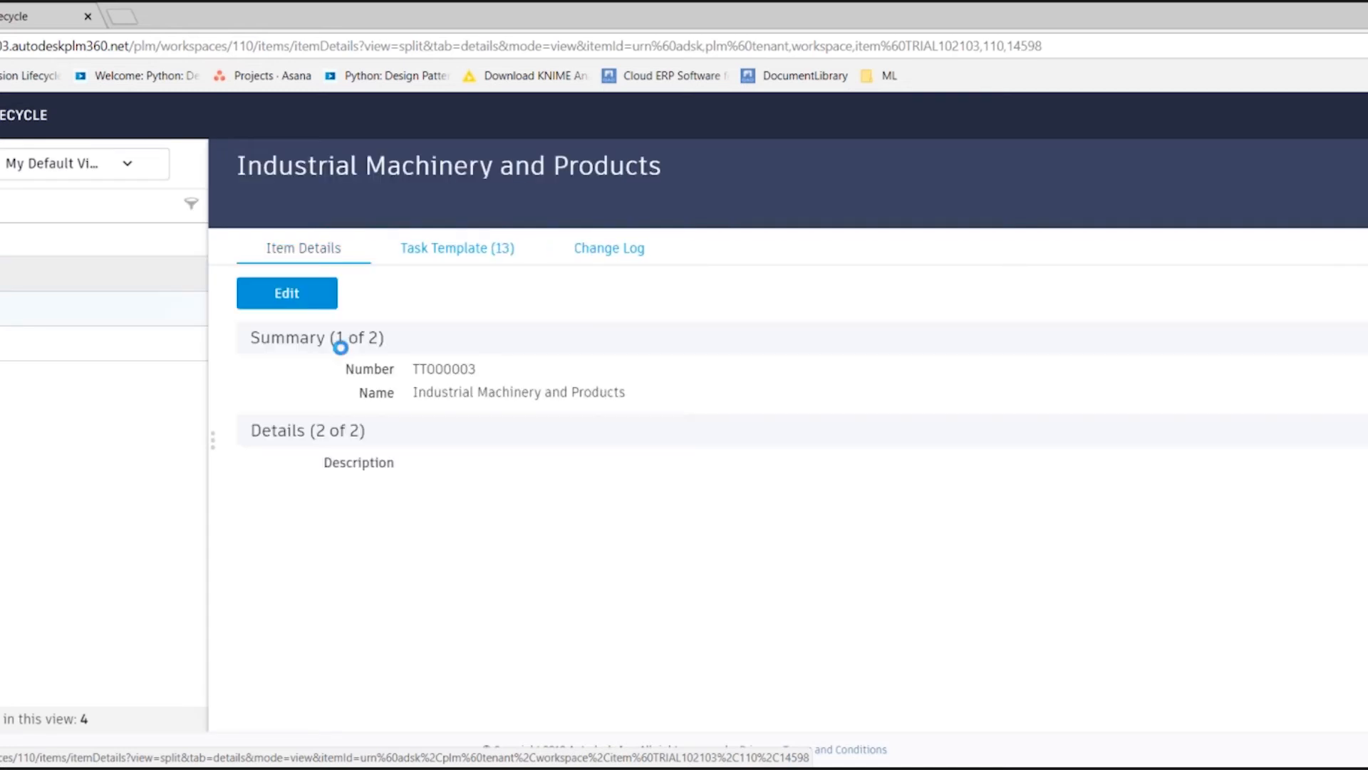
pyautogui.click(459, 258)
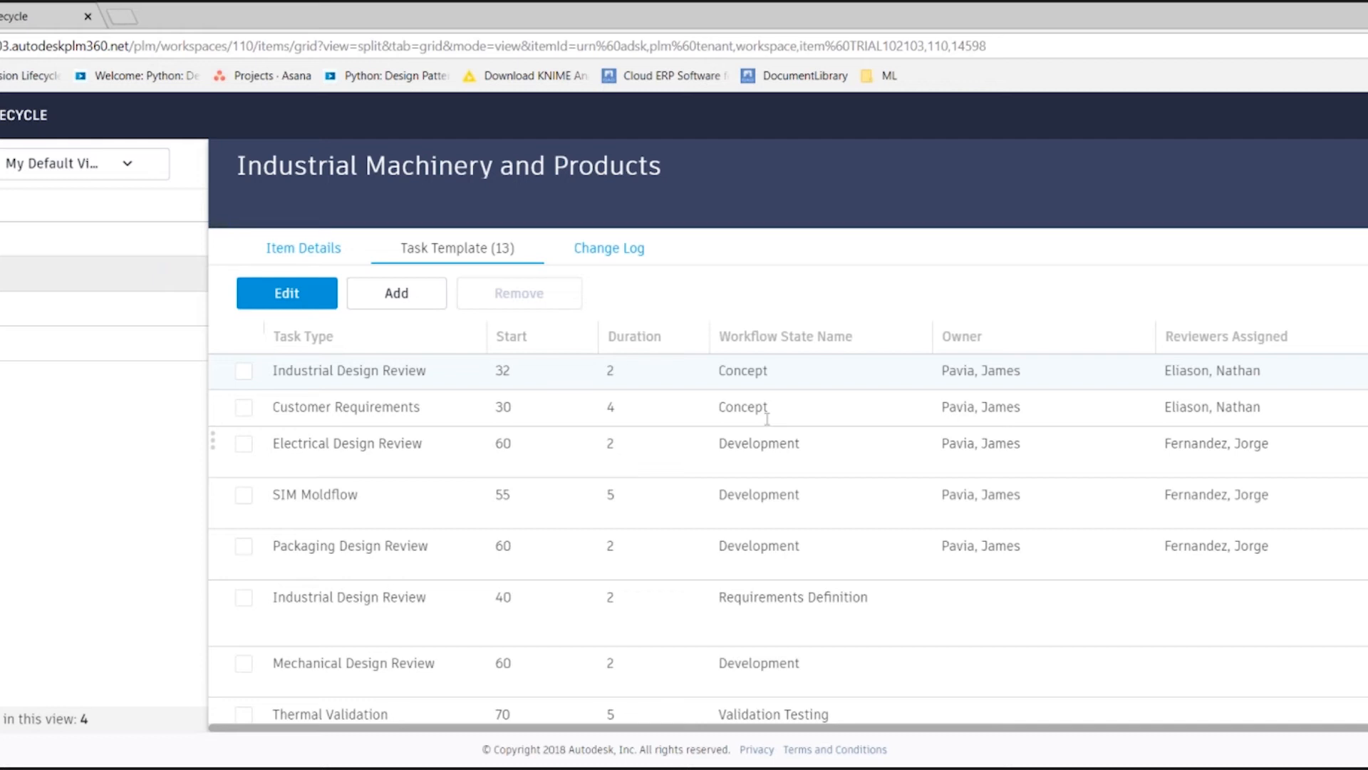
pyautogui.hscroll(5, 767, 419)
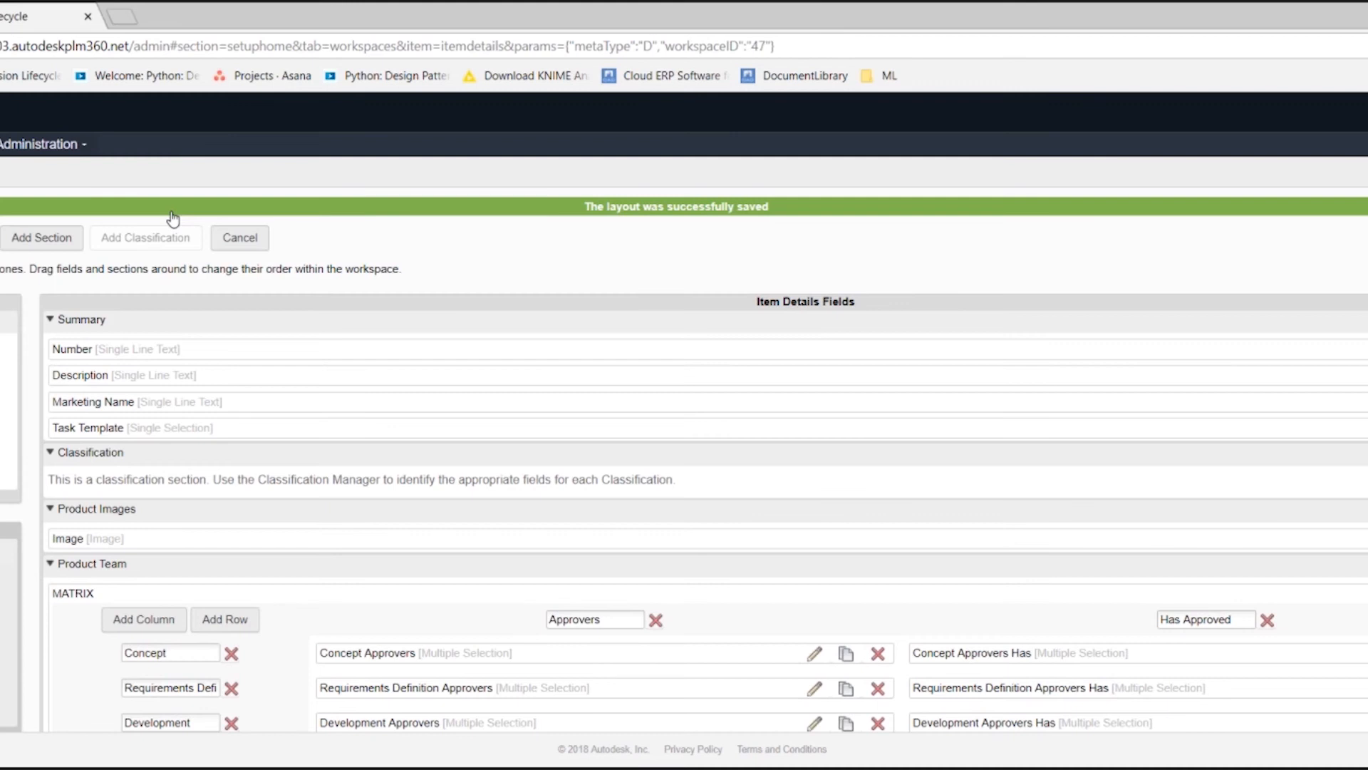
# Leave the item details layout and add a workspace relationship that lets the Project Management Tab choose items from the Tasks workspace.
pyautogui.click(241, 240)
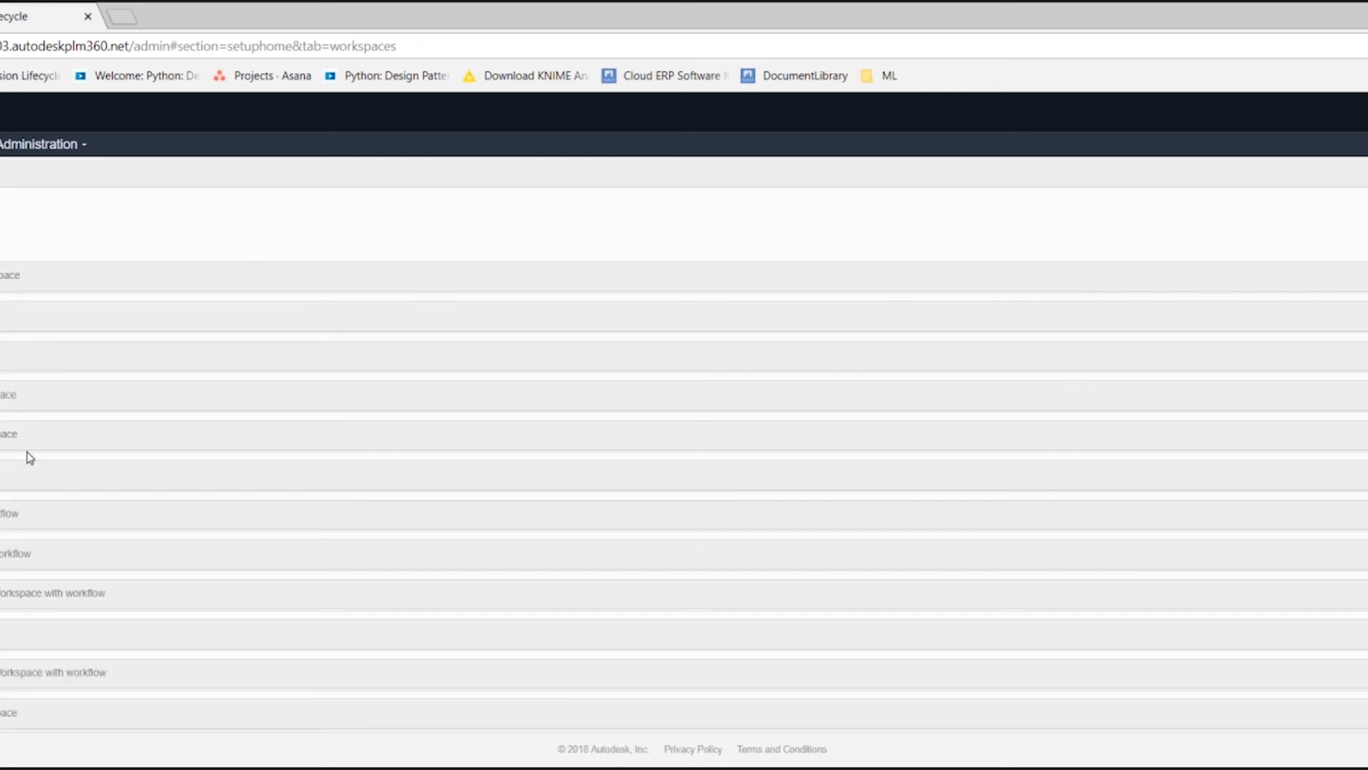
pyautogui.click(25, 443)
pyautogui.click(24, 397)
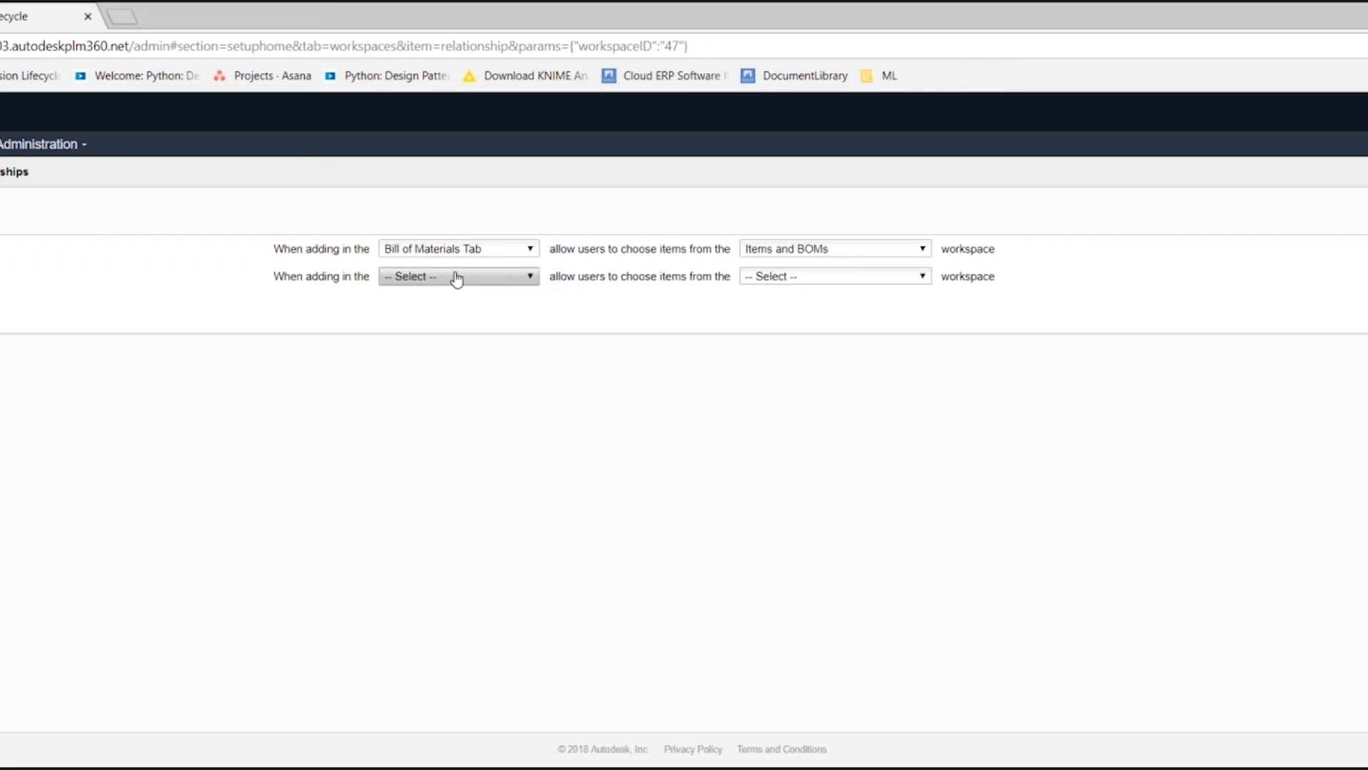
pyautogui.click(457, 278)
pyautogui.click(419, 321)
pyautogui.click(834, 275)
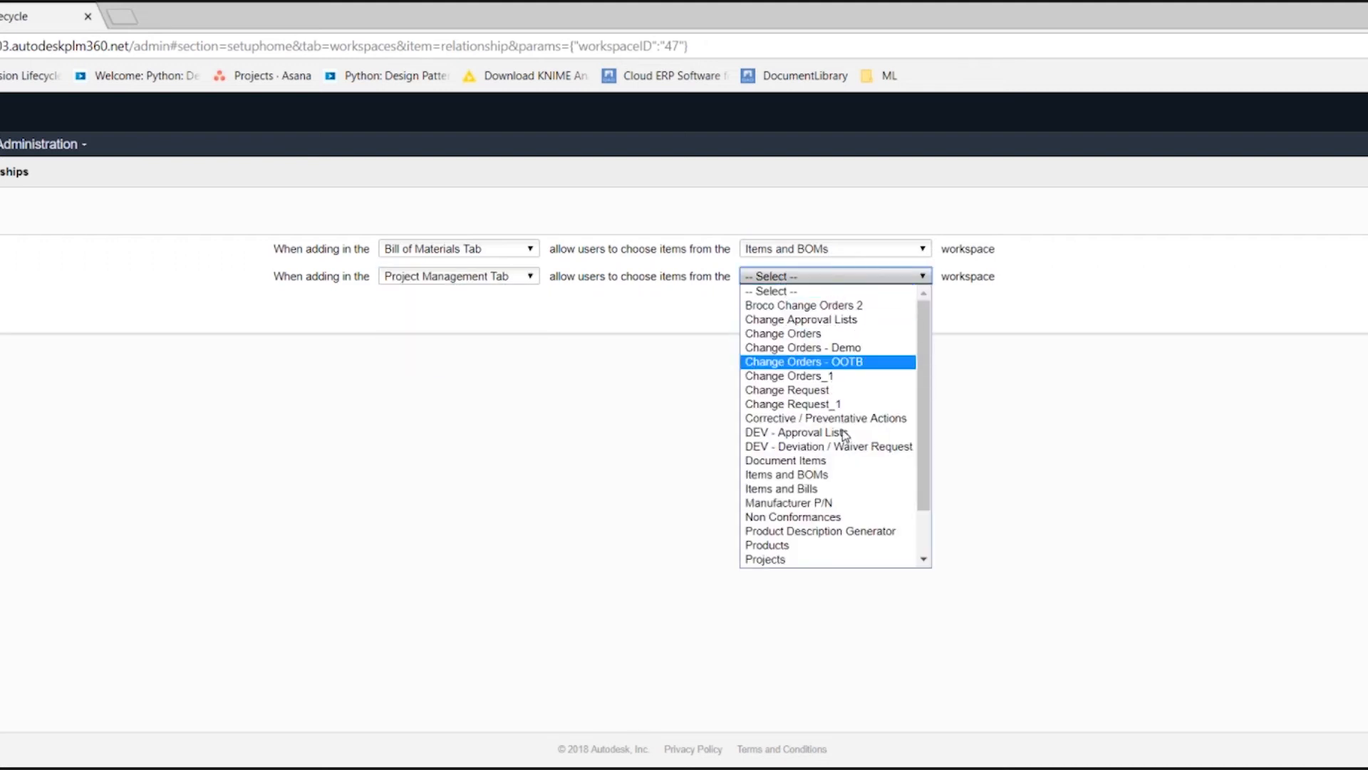
pyautogui.scroll(-2, 924, 485)
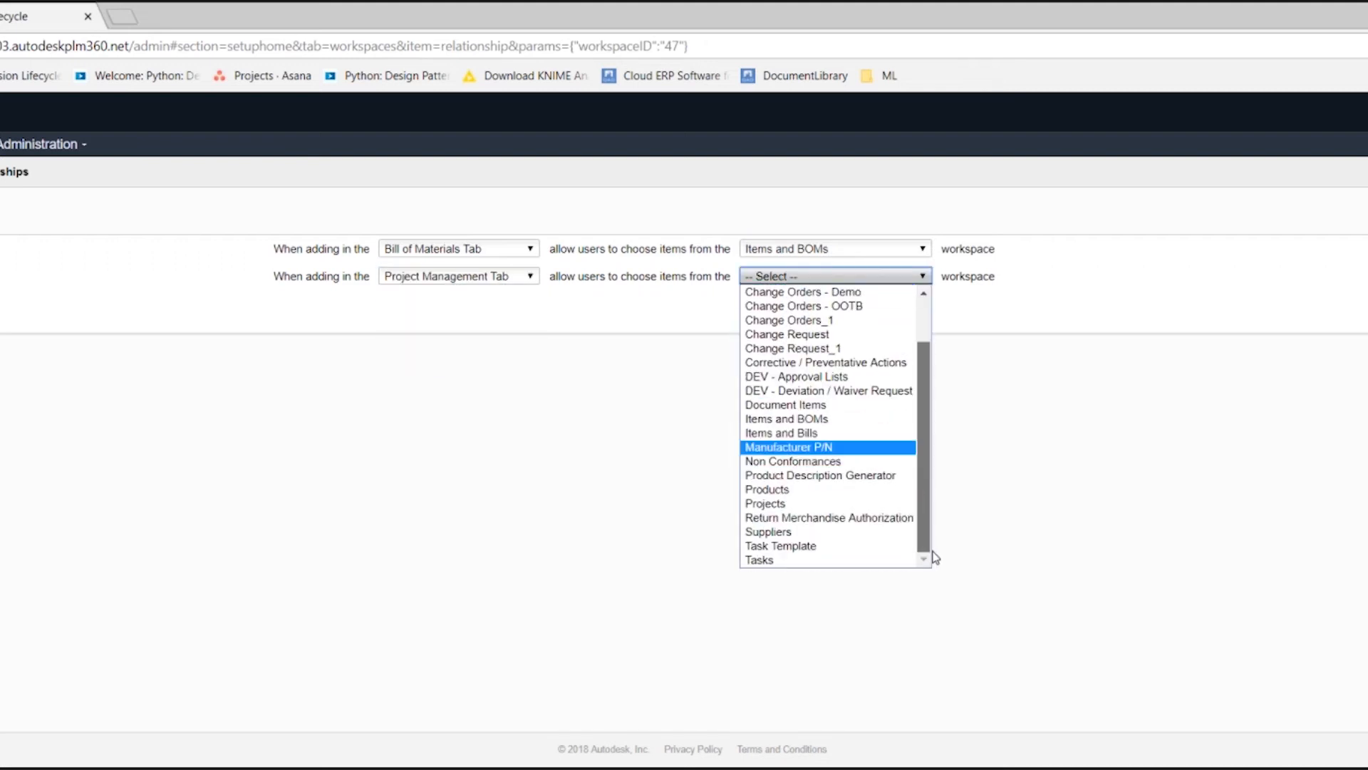
pyautogui.click(898, 561)
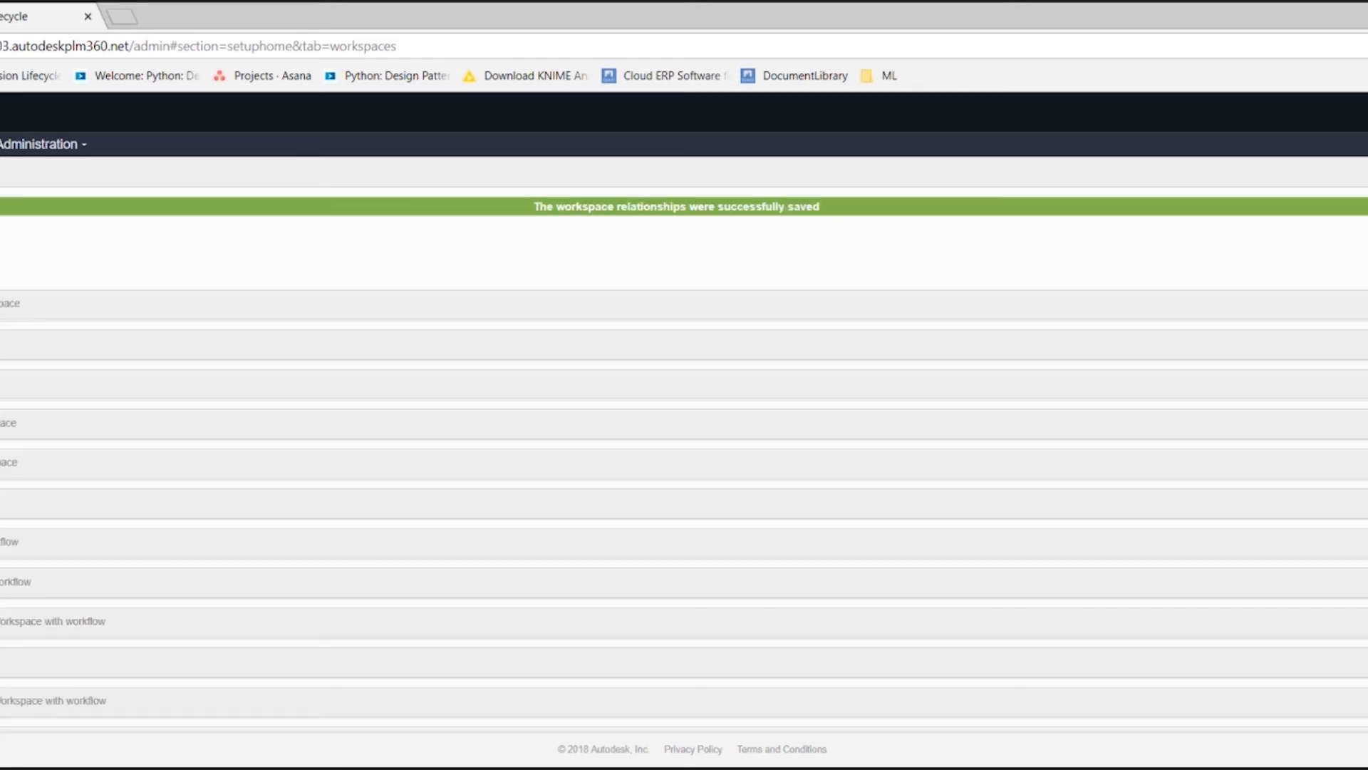
# Open the workspace's workflow map and set the Initiate transition's action to Product_WF_Actions.
pyautogui.scroll(-5, 13, 409)
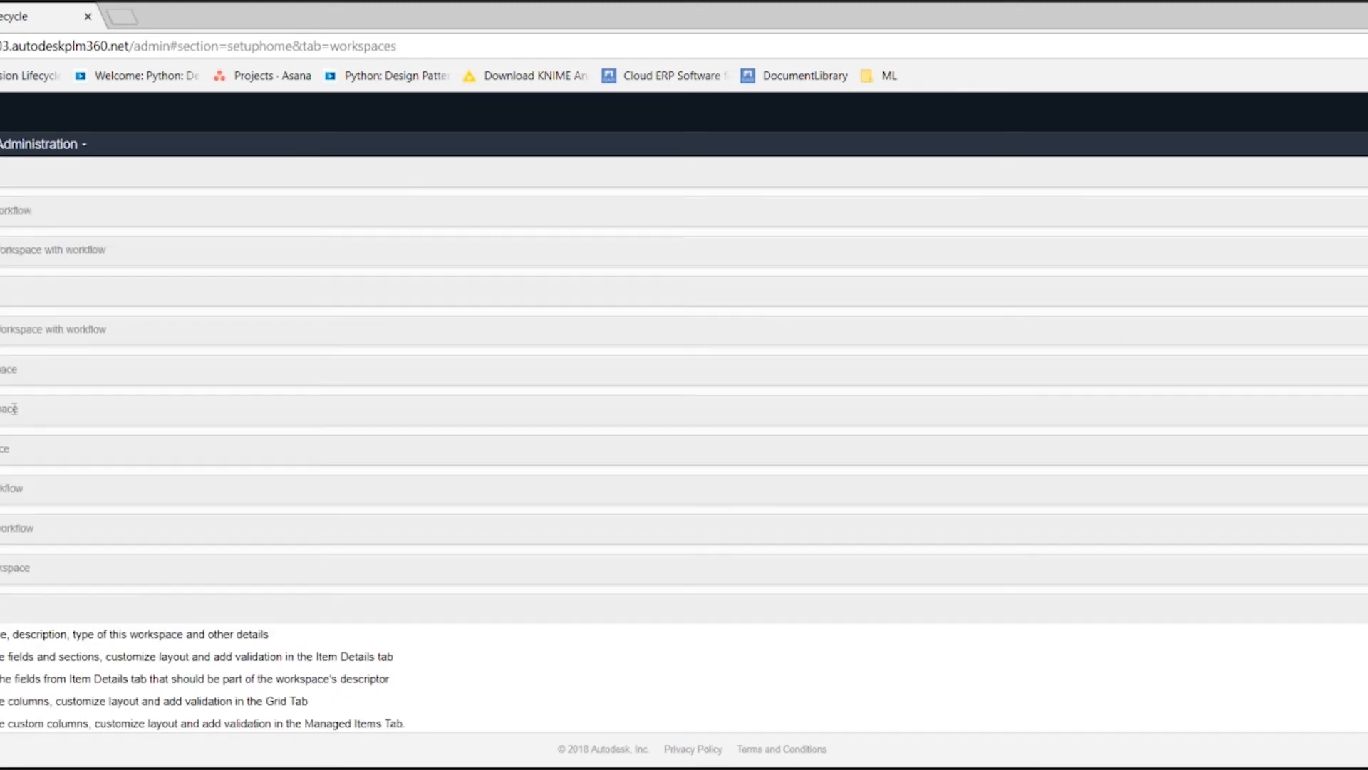
pyautogui.scroll(-4, 14, 408)
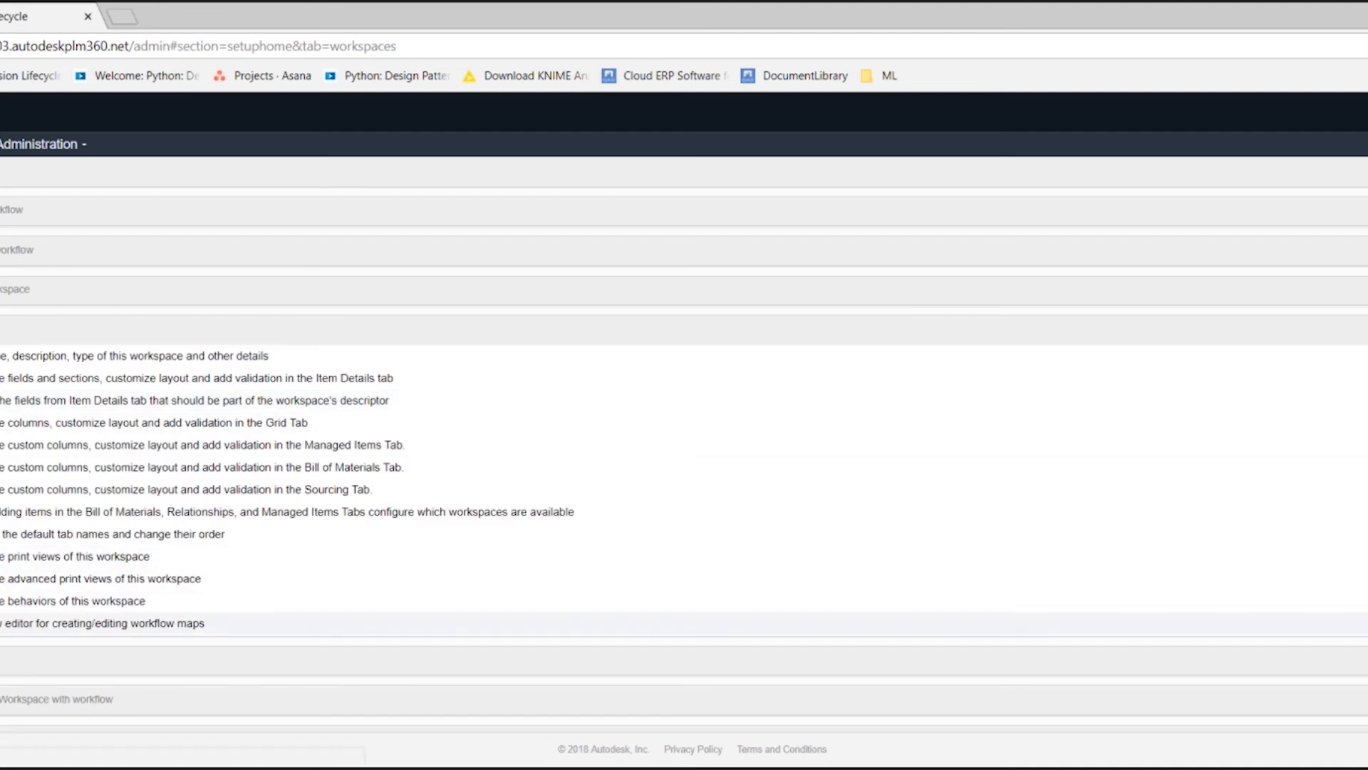
pyautogui.click(10, 623)
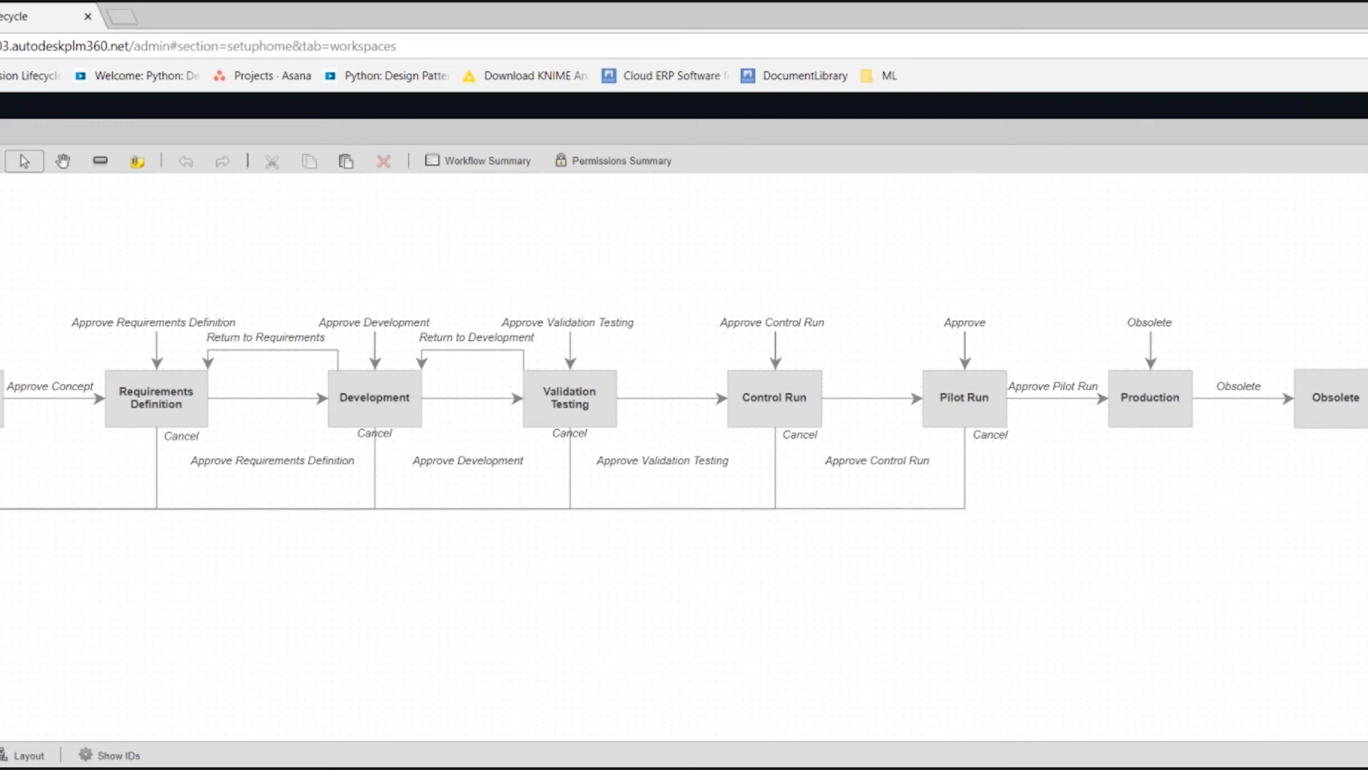
pyautogui.doubleClick(52, 399)
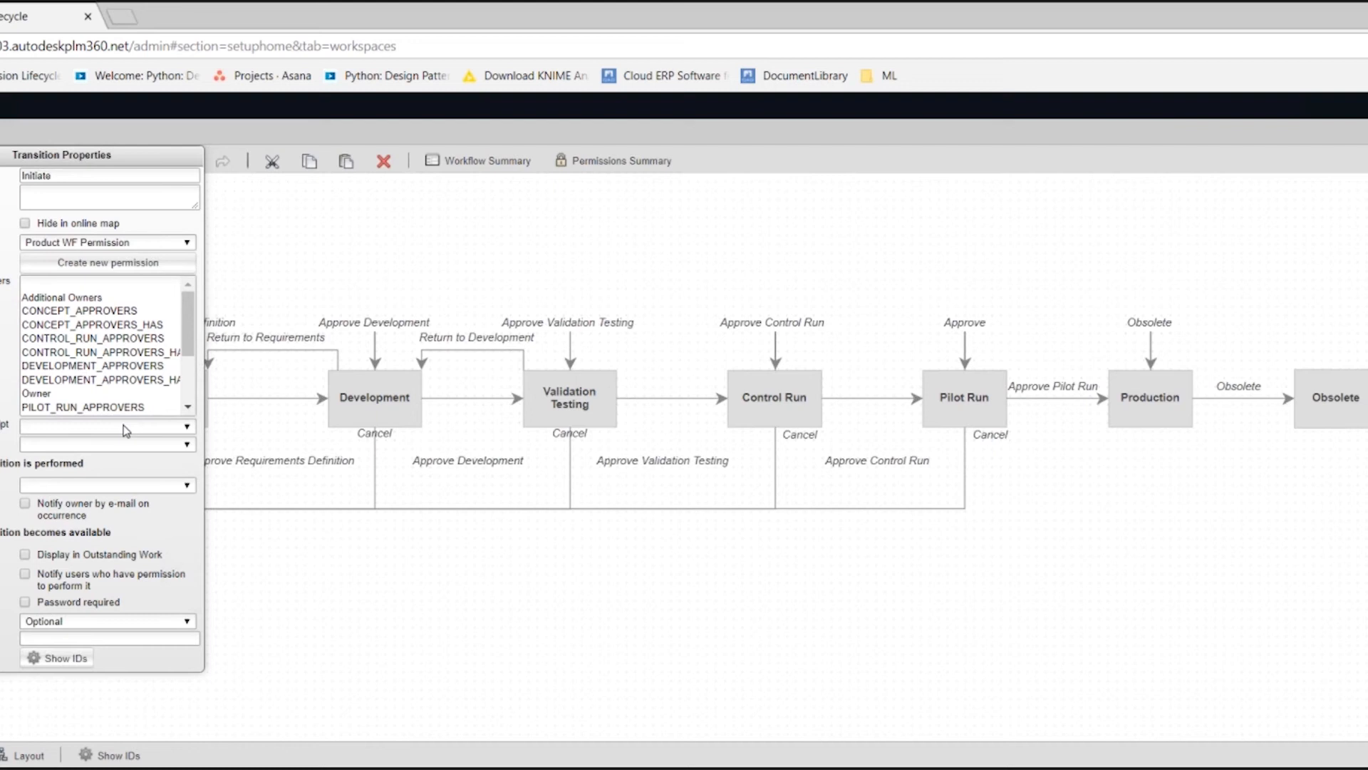
pyautogui.moveTo(40, 146); pyautogui.dragTo(193, 165)
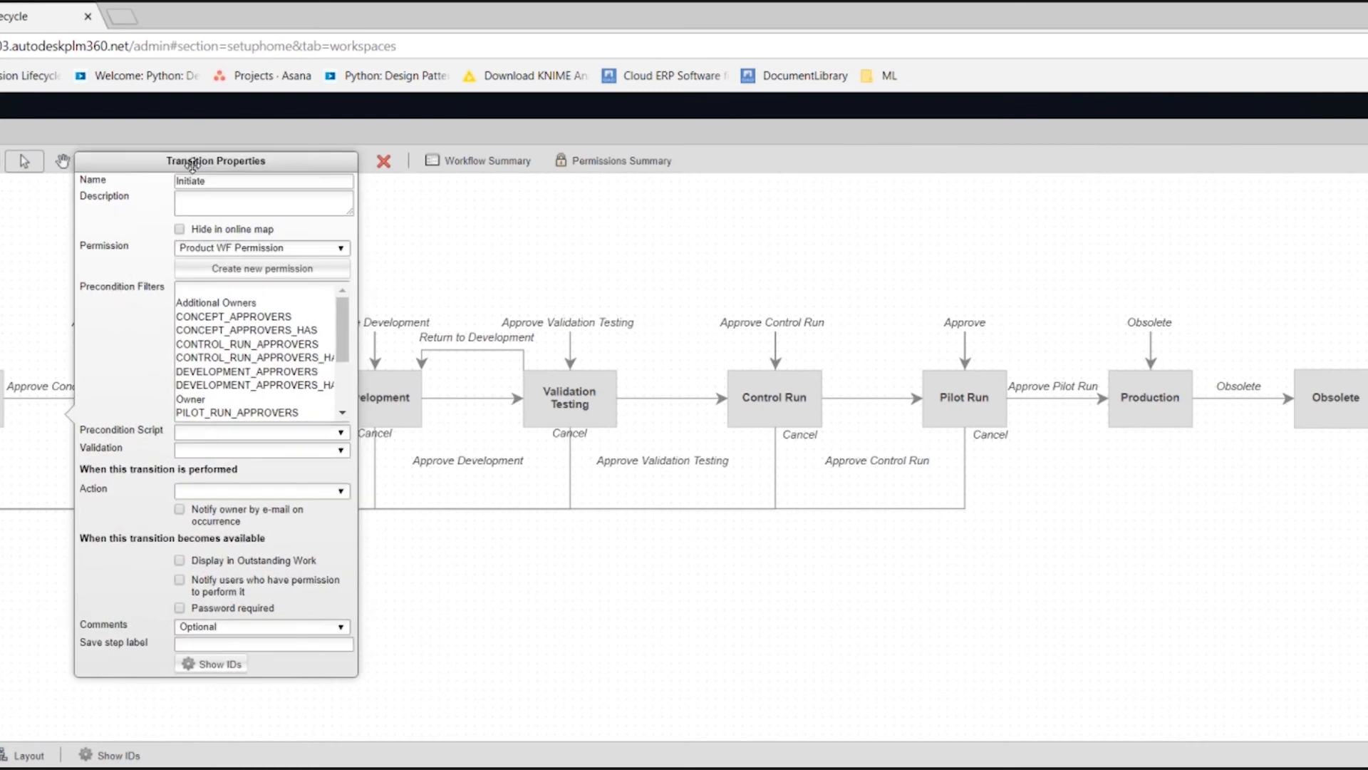
pyautogui.click(332, 494)
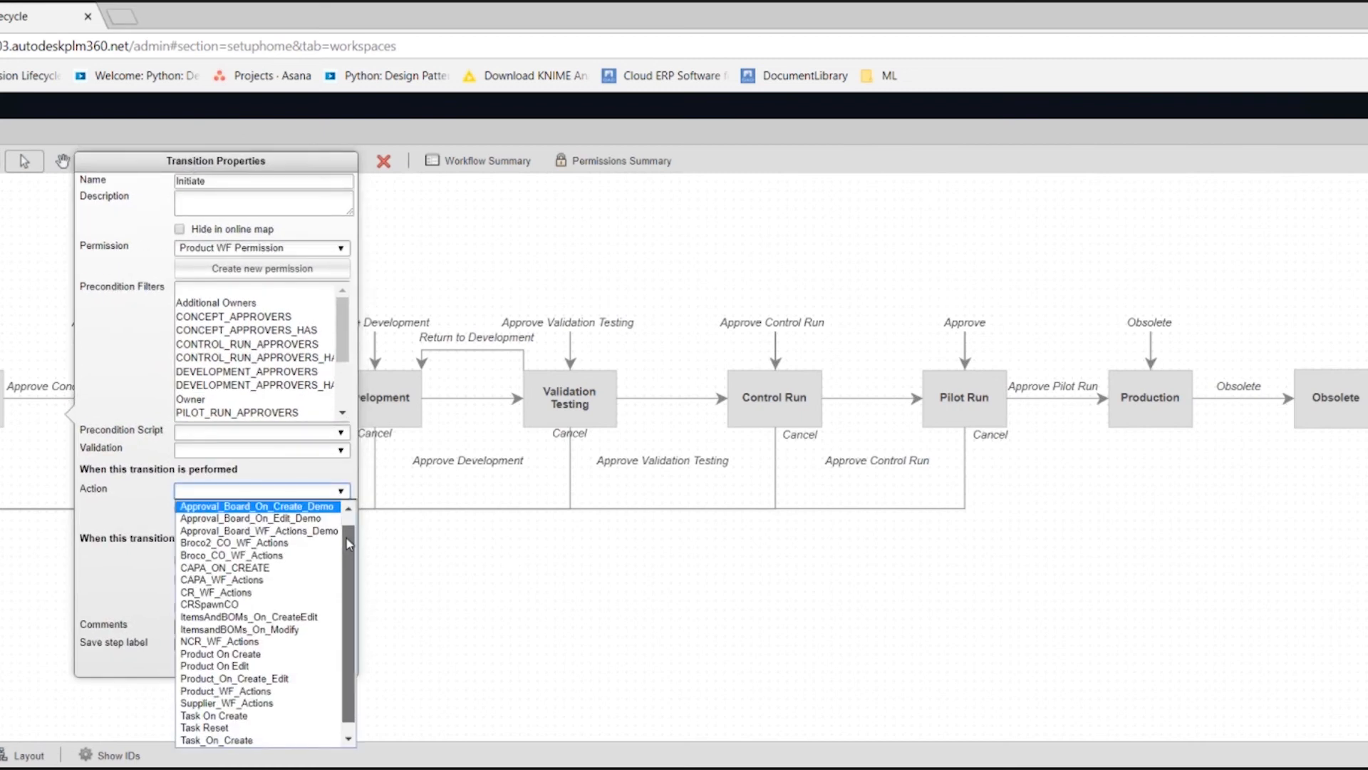
pyautogui.scroll(-1, 347, 543)
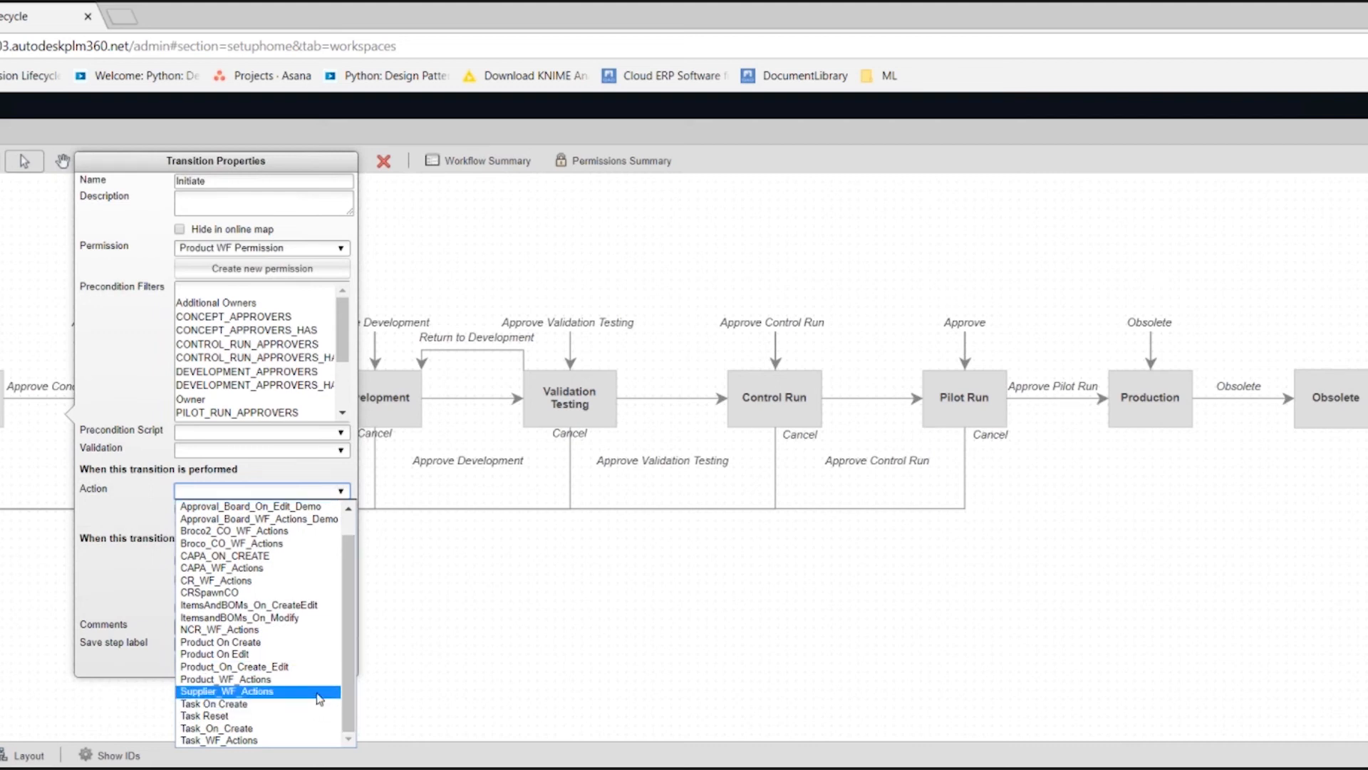
pyautogui.click(316, 682)
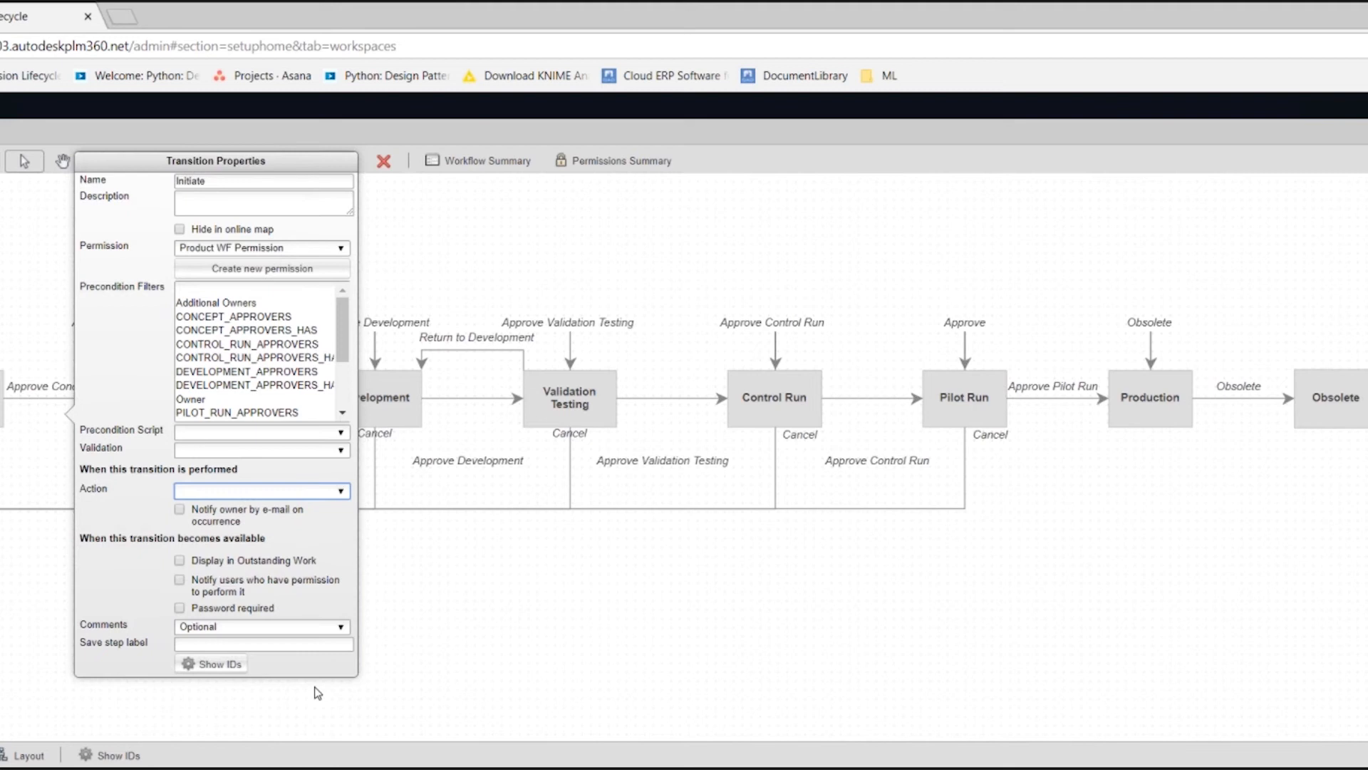
pyautogui.click(417, 607)
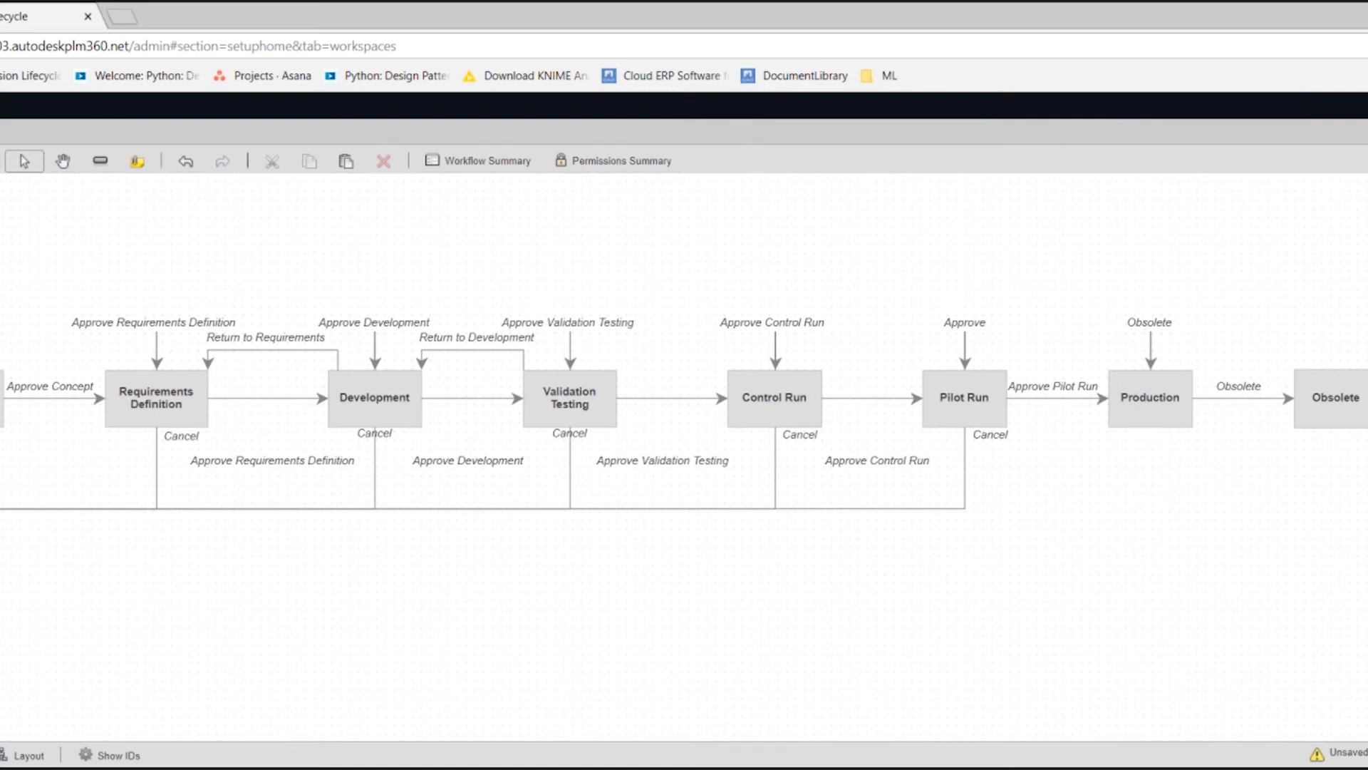
# Set the Approve Concept transition's precondition script to Product_WF_Conditions and its action to Product_WF_Actions.
pyautogui.click(50, 396)
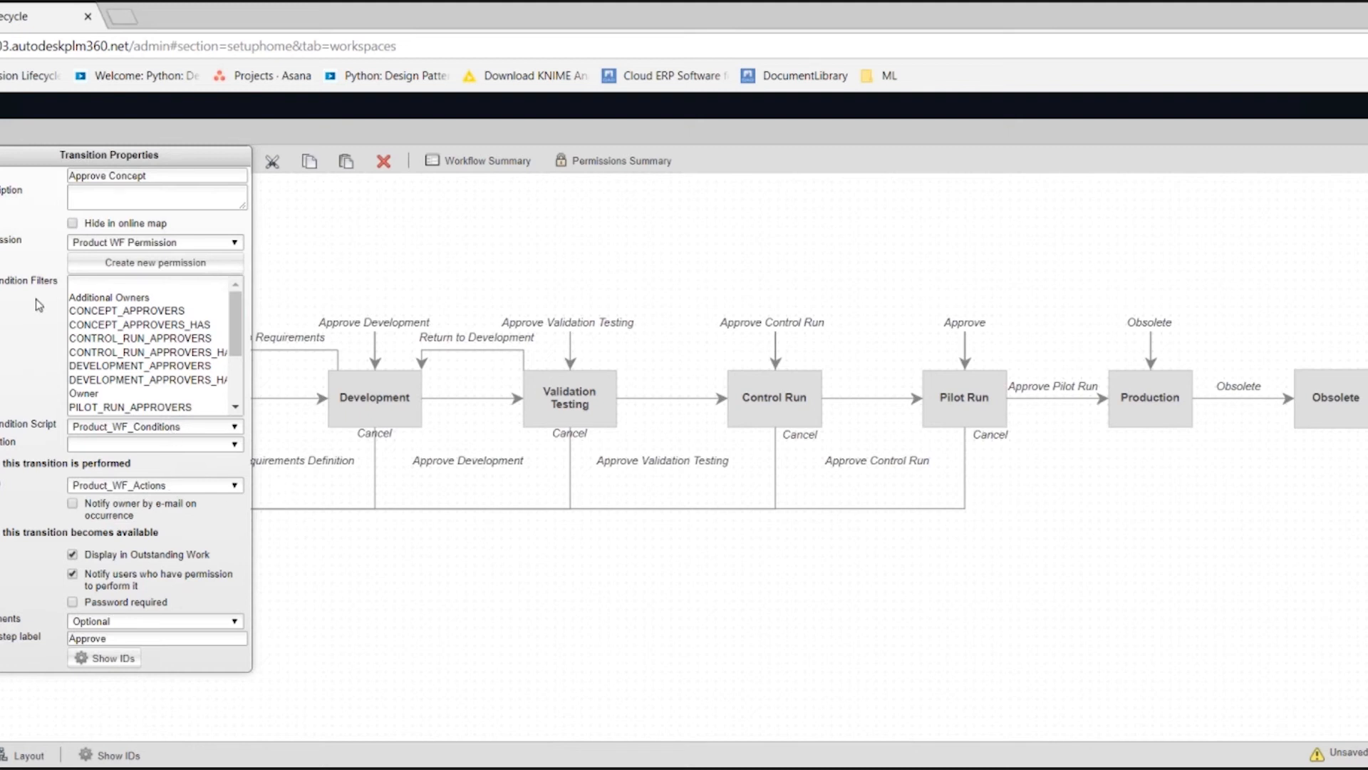
pyautogui.click(322, 574)
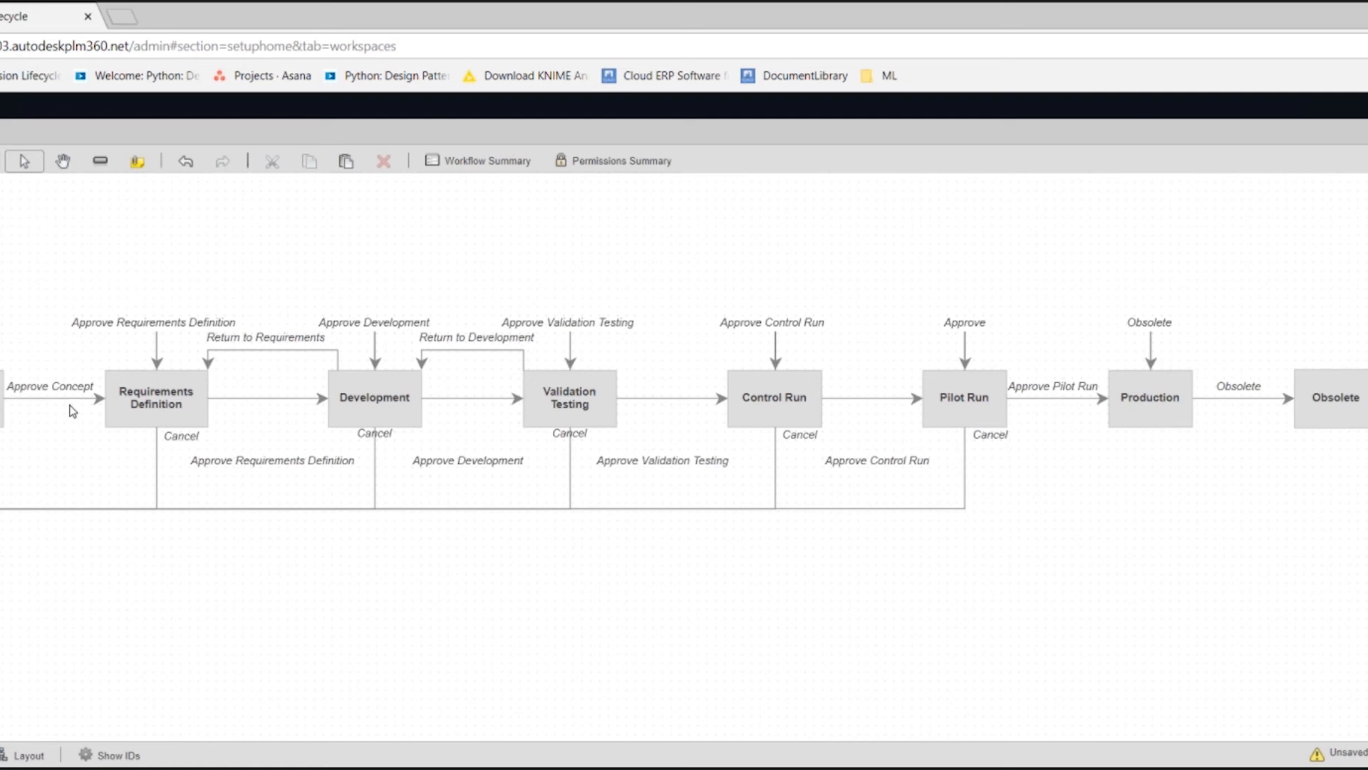
pyautogui.doubleClick(62, 398)
pyautogui.click(323, 428)
pyautogui.moveTo(404, 483); pyautogui.dragTo(404, 524)
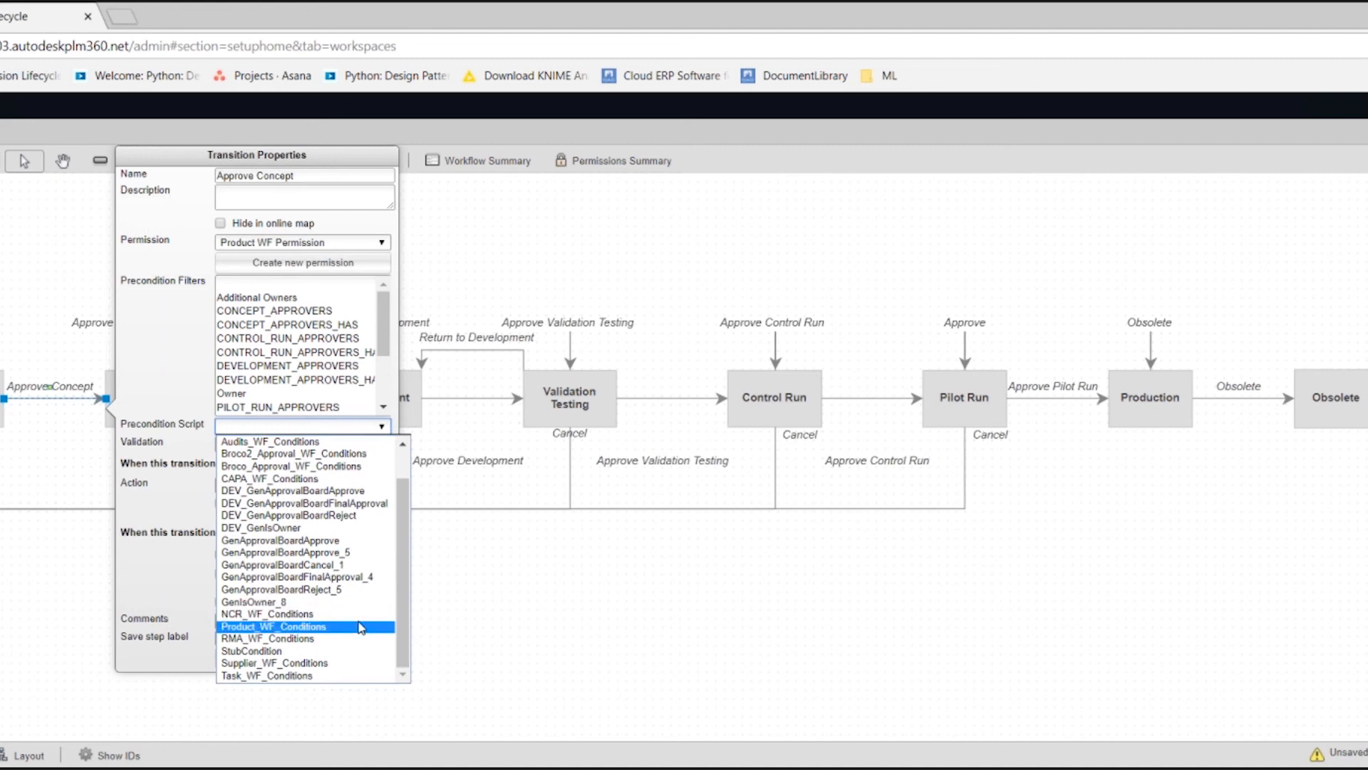
pyautogui.click(361, 627)
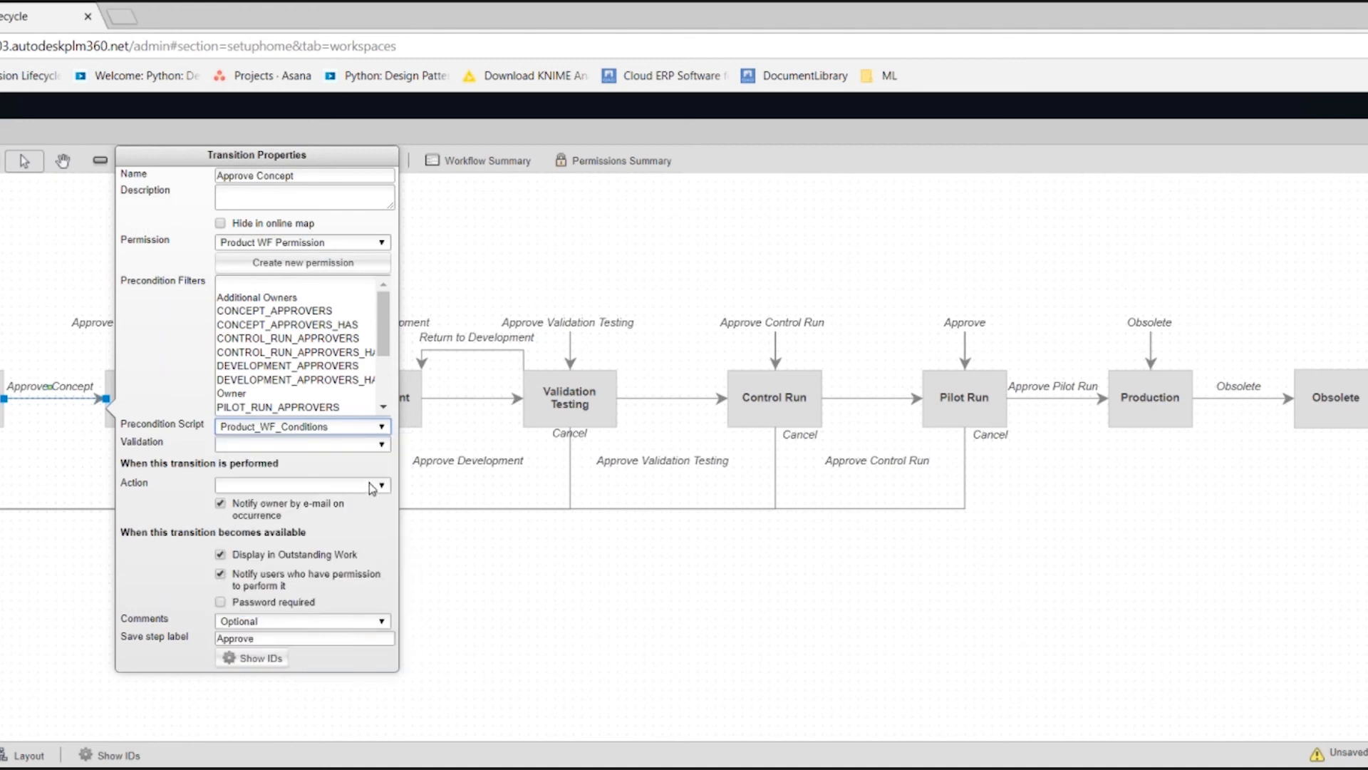
pyautogui.click(372, 488)
pyautogui.moveTo(391, 602); pyautogui.dragTo(390, 614)
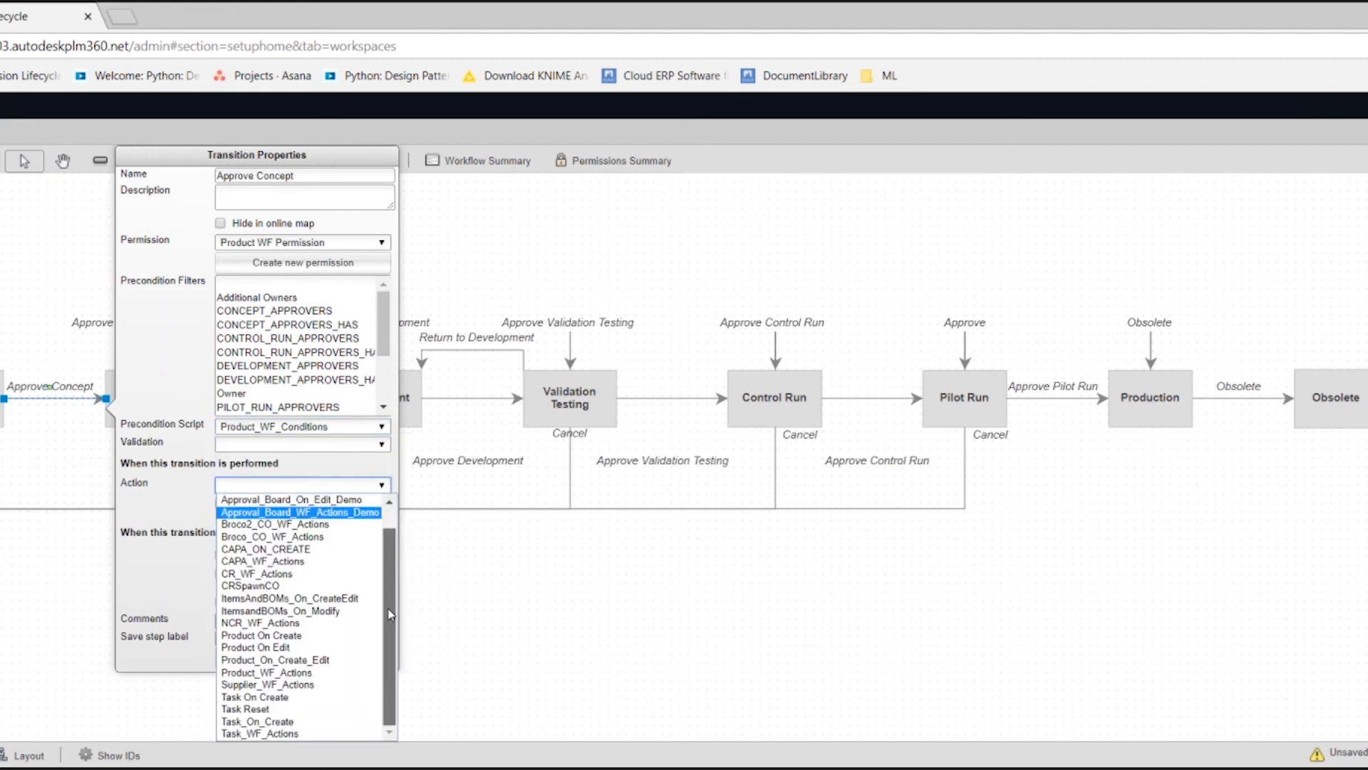
pyautogui.click(365, 674)
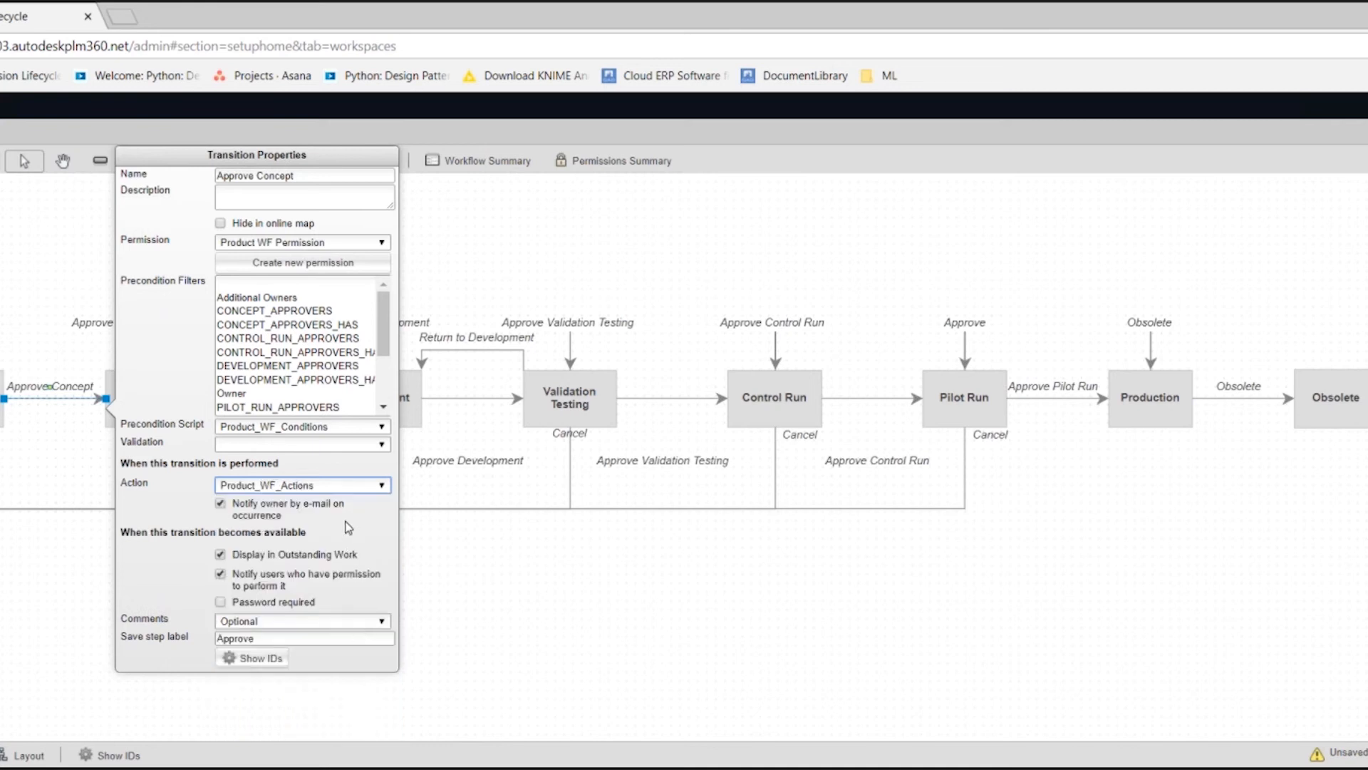
# Set the Approve Concept transition's validation to ProjectTaskPhaseValidation and recheck its properties.
pyautogui.moveTo(284, 155); pyautogui.dragTo(373, 159)
pyautogui.click(419, 454)
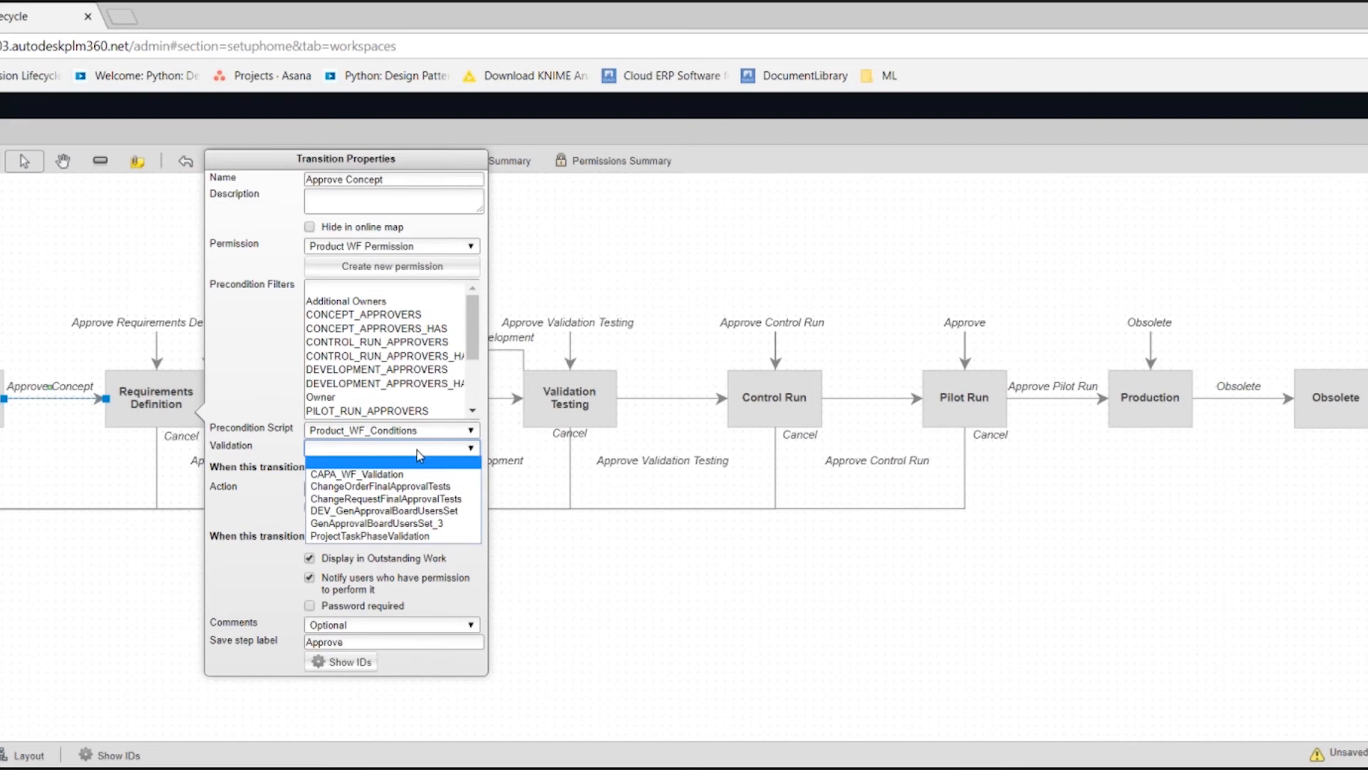
pyautogui.click(412, 539)
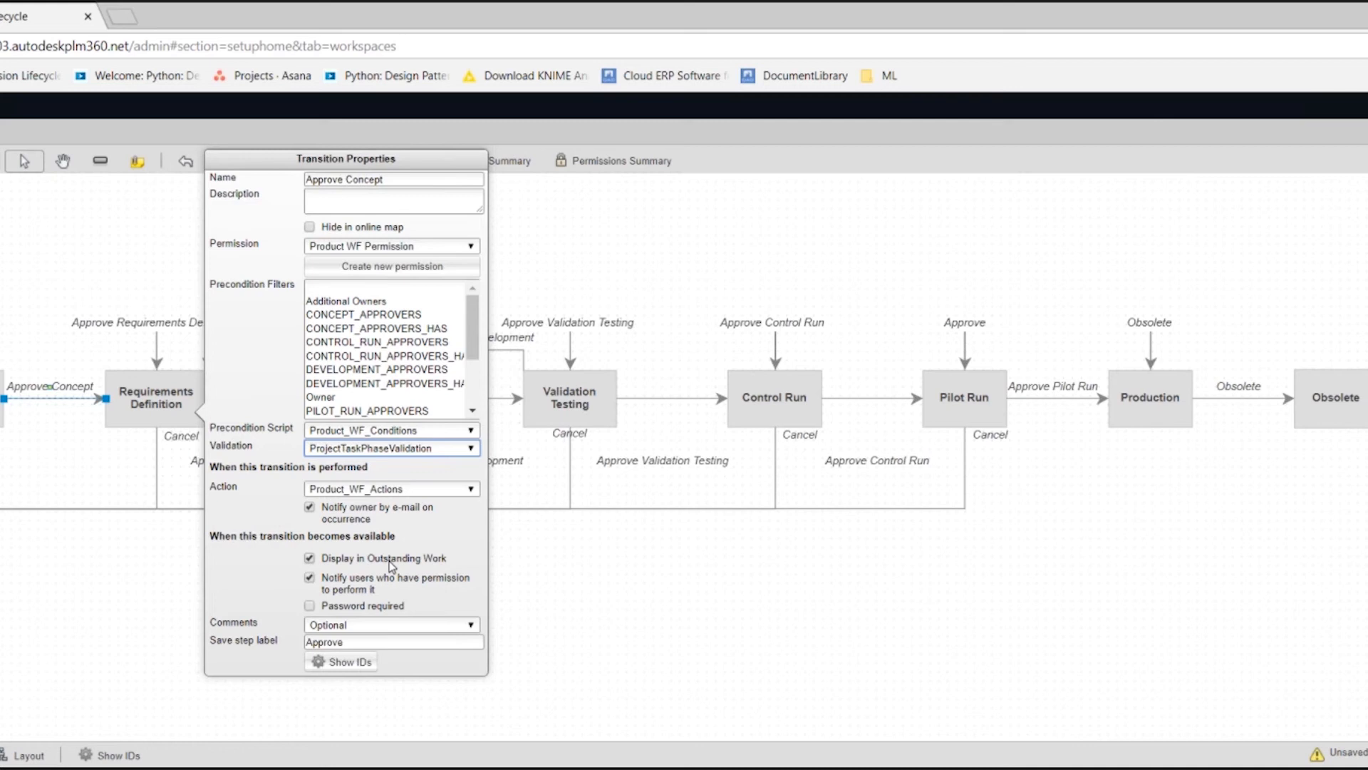
pyautogui.click(576, 563)
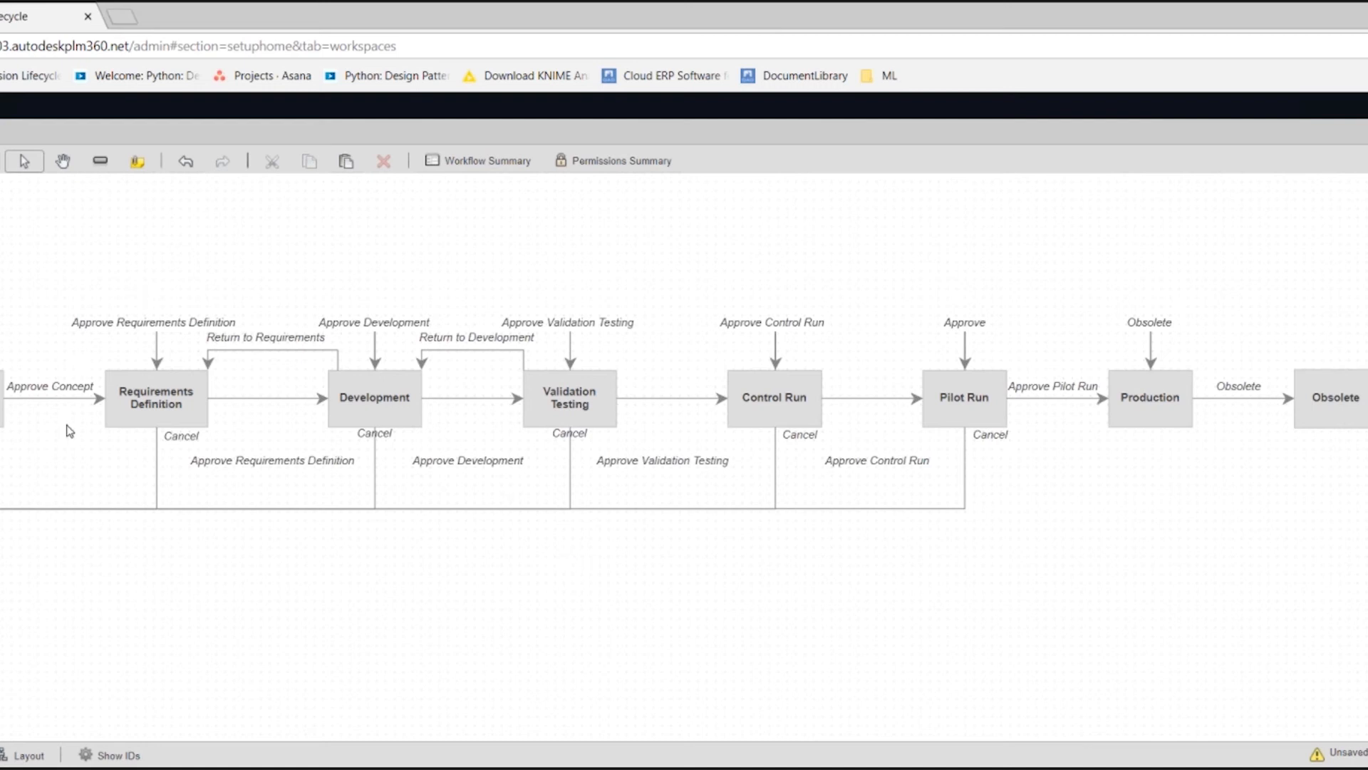
pyautogui.click(69, 403)
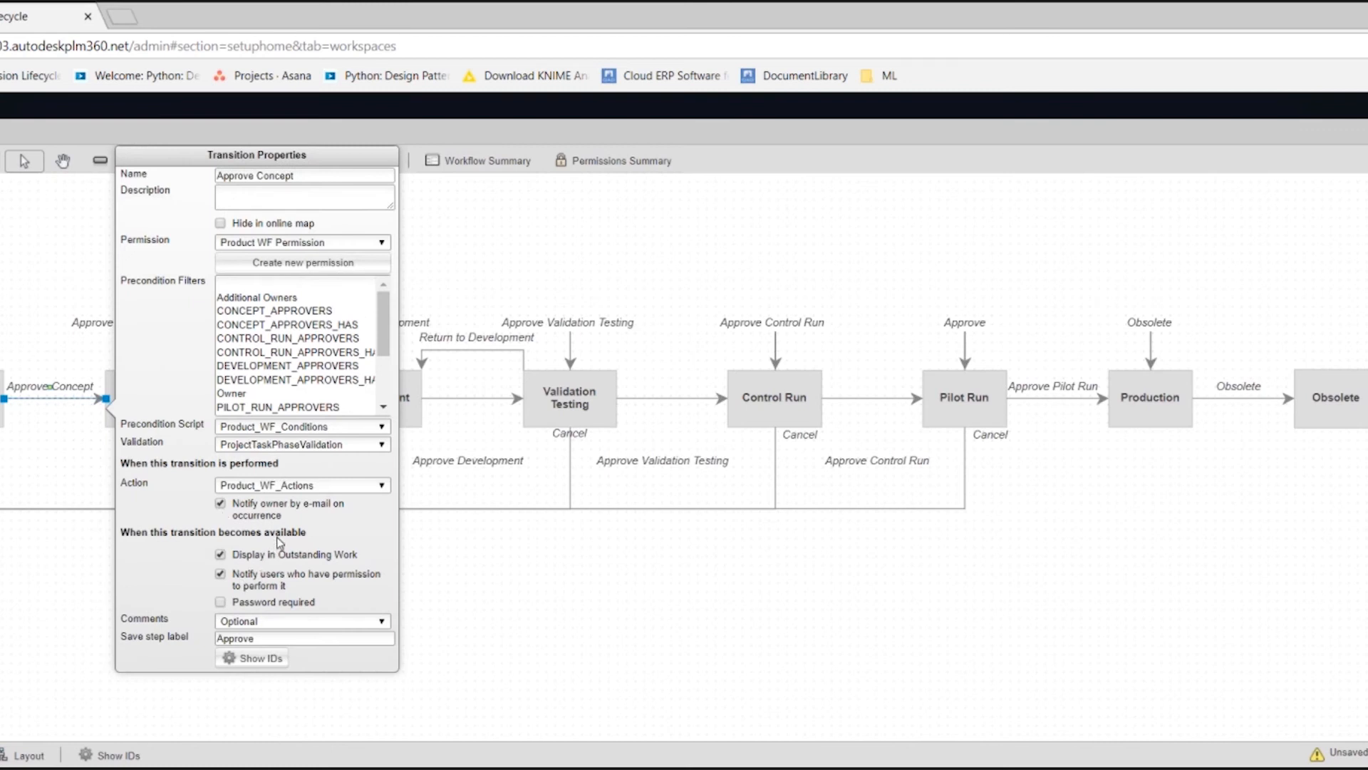
pyautogui.click(400, 562)
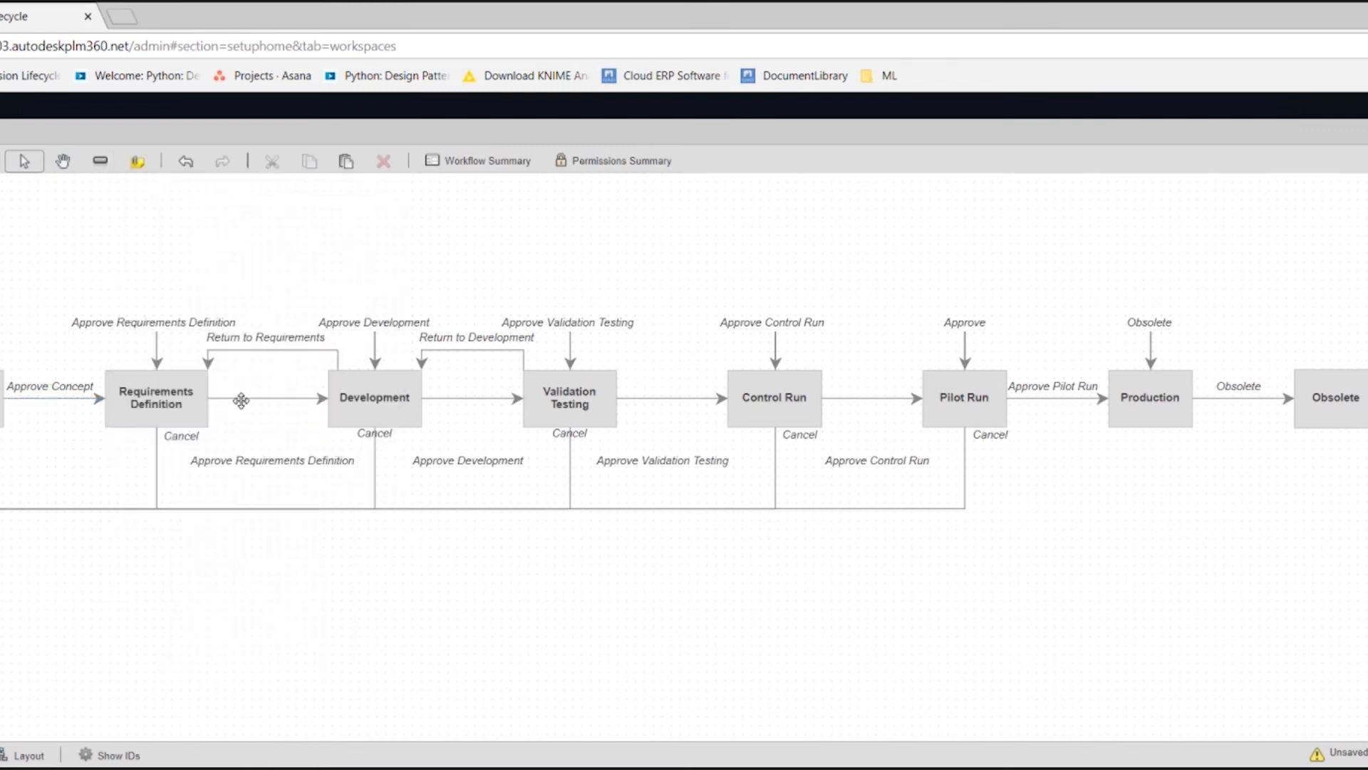
# For the Approve Requirements Definition transition into Development, set the action to Product_WF_Actions and the precondition script to Product_WF_Conditions.
pyautogui.click(241, 399)
pyautogui.click(528, 484)
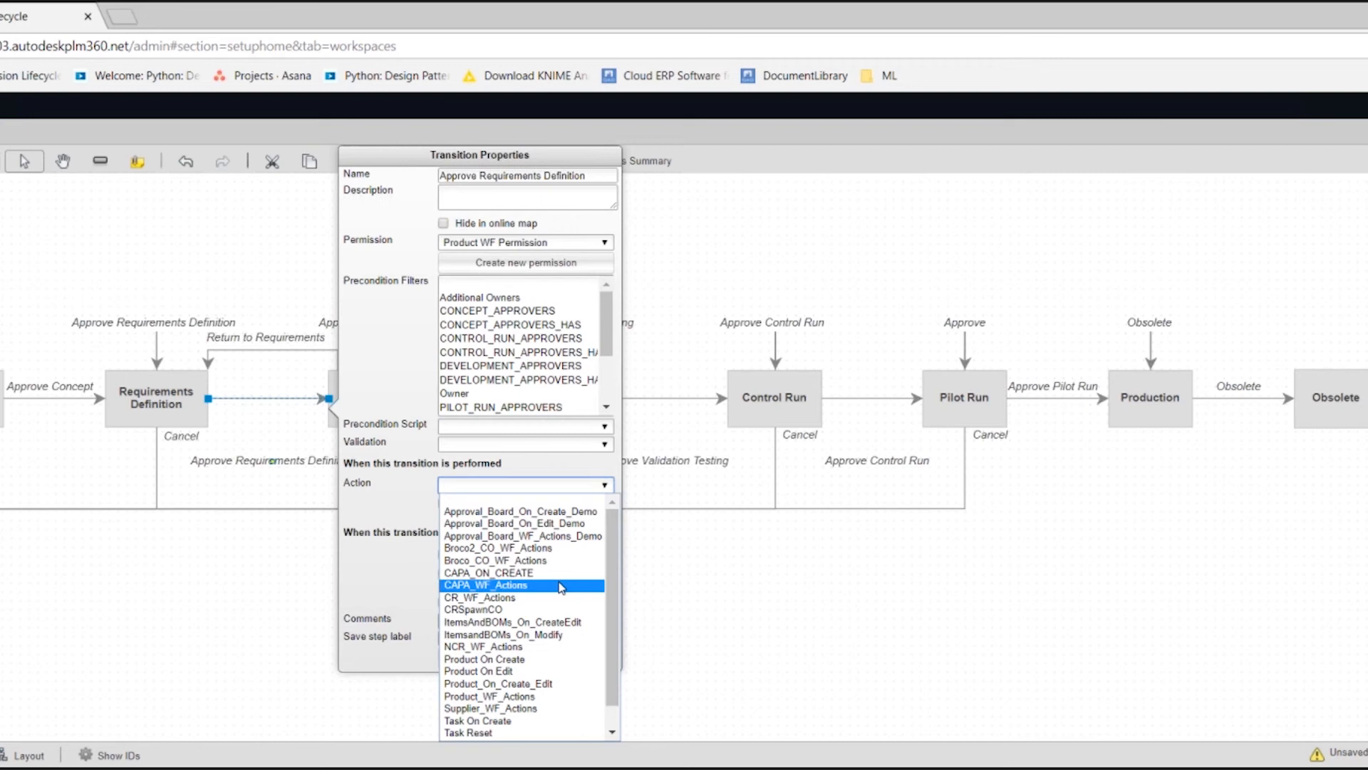
pyautogui.click(560, 695)
pyautogui.click(546, 428)
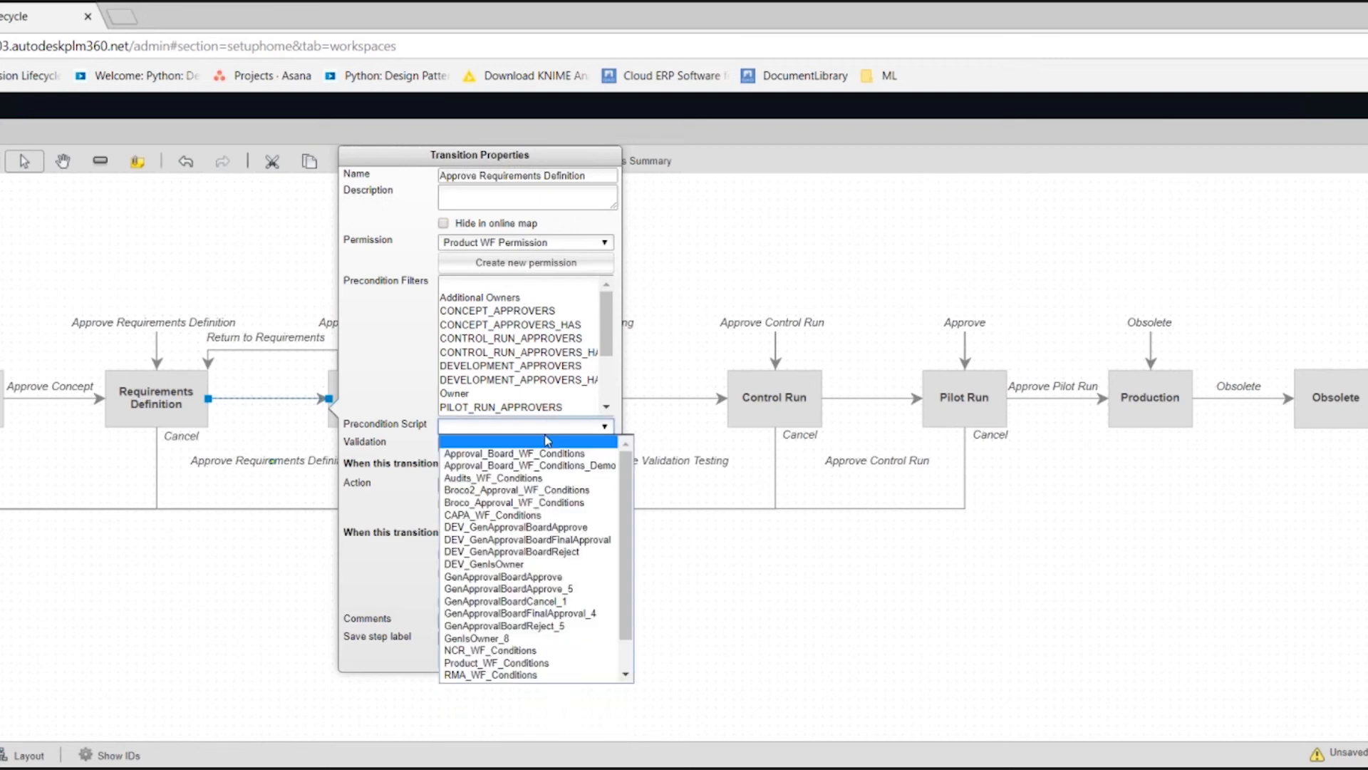
pyautogui.scroll(-1, 629, 645)
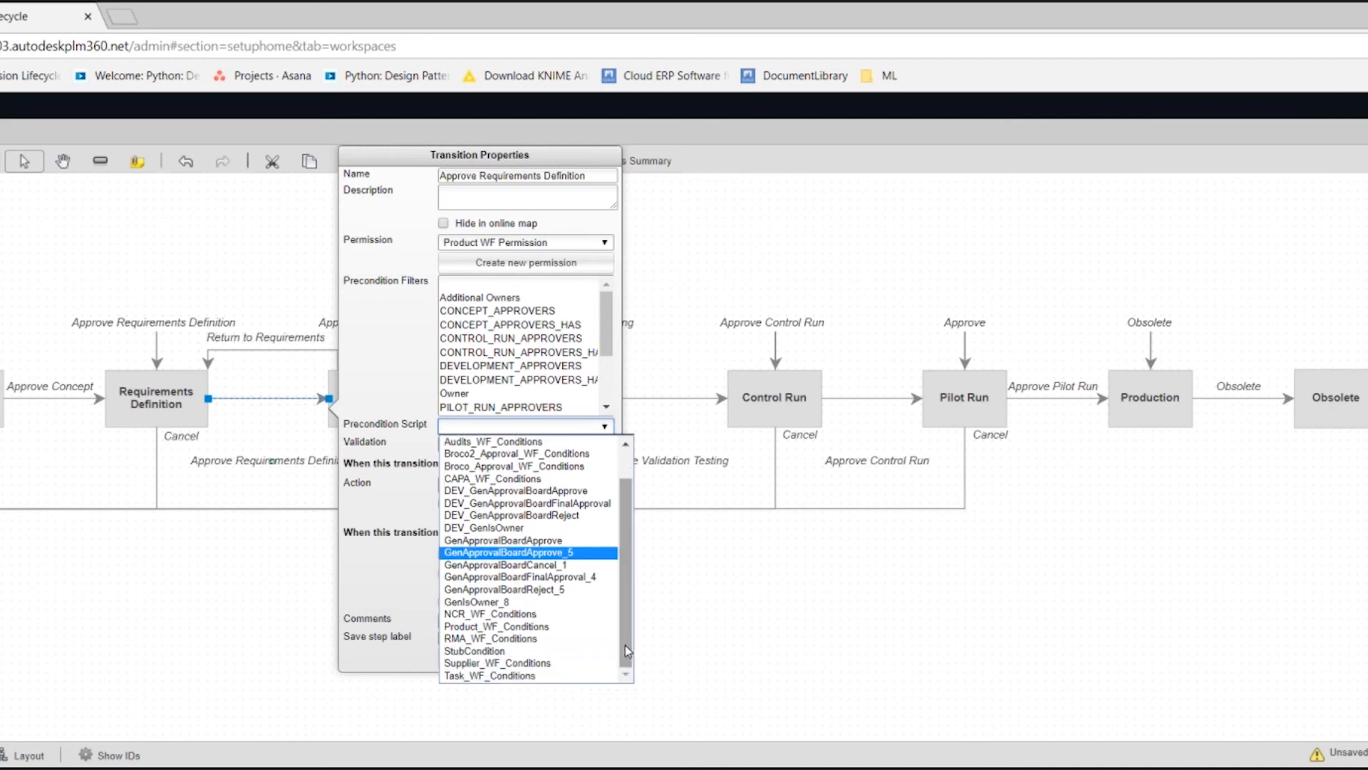
pyautogui.moveTo(626, 644); pyautogui.dragTo(627, 633)
pyautogui.scroll(-1, 631, 644)
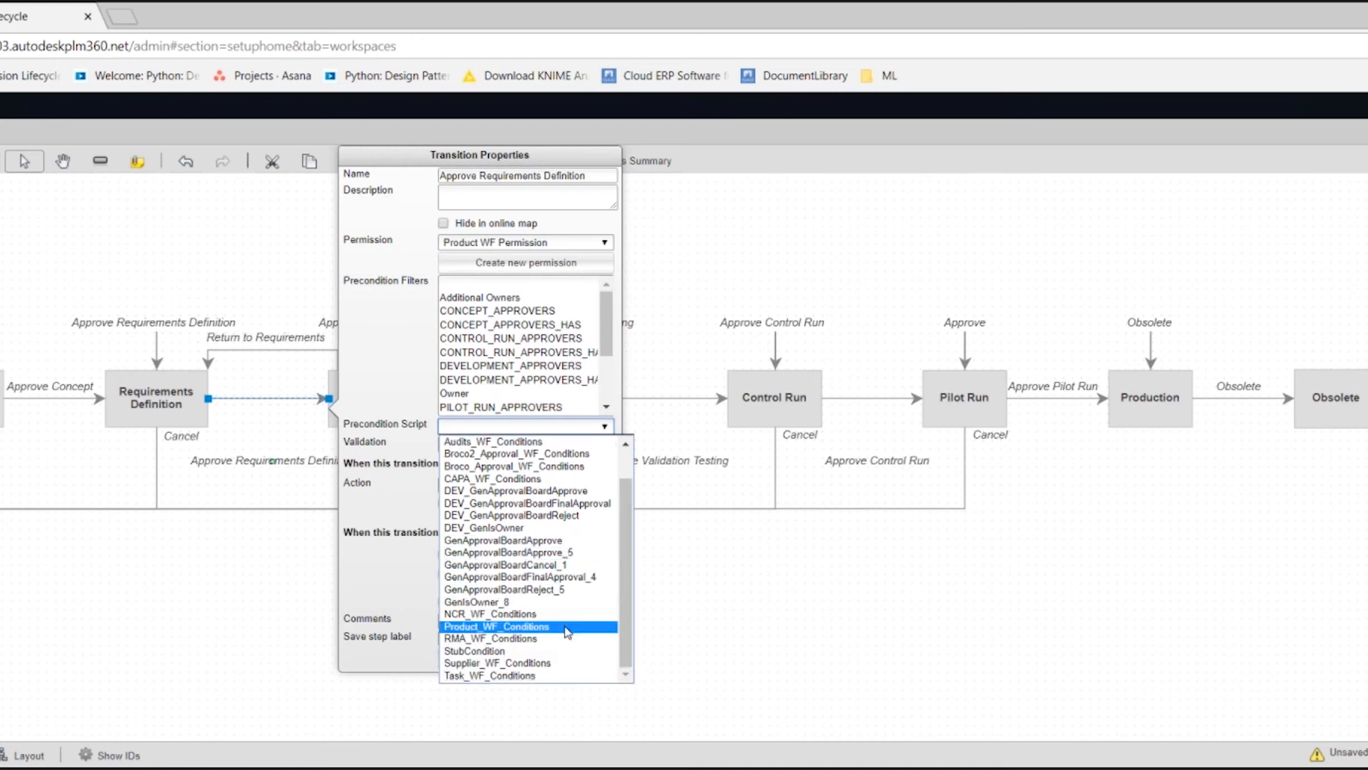
pyautogui.click(499, 627)
# Set the Approve Requirements Definition transition's validation to ProjectTaskPhaseValidation and close its properties.
pyautogui.click(604, 446)
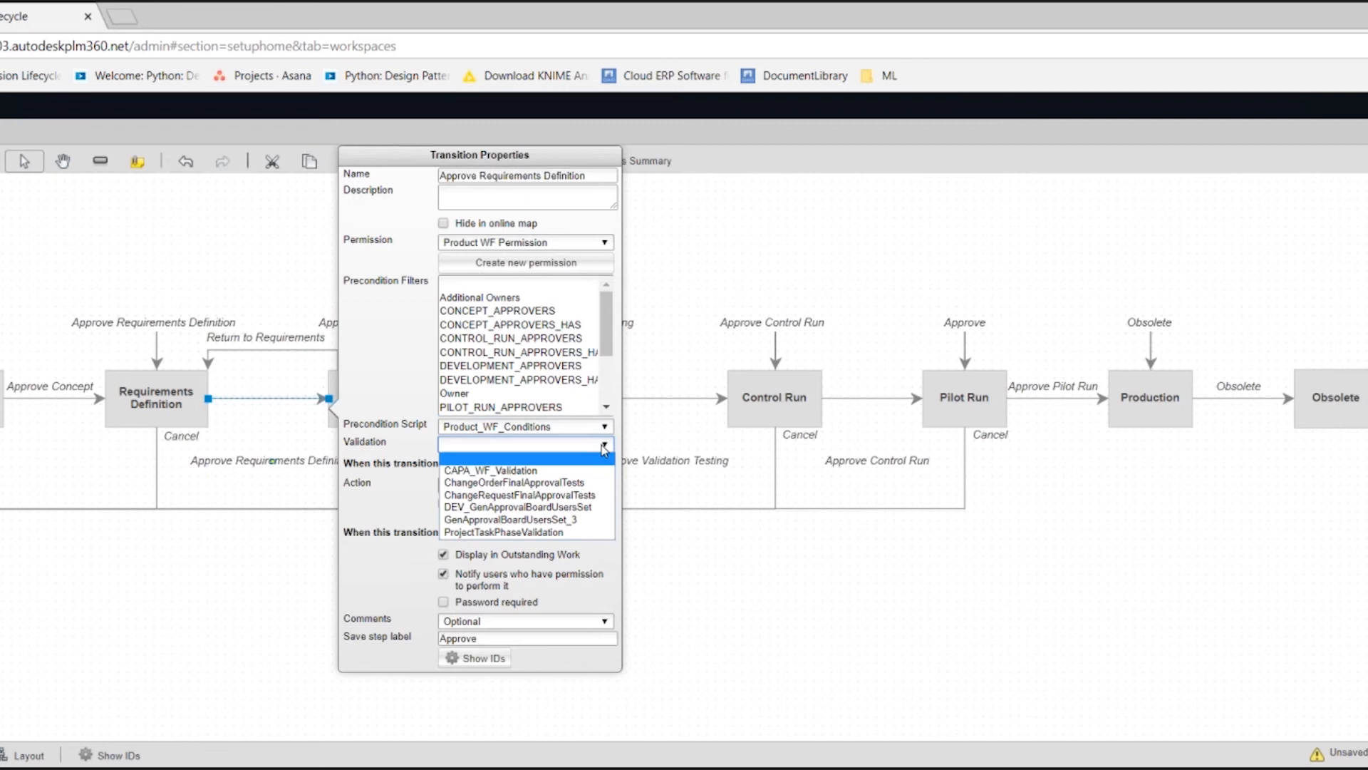
pyautogui.click(590, 533)
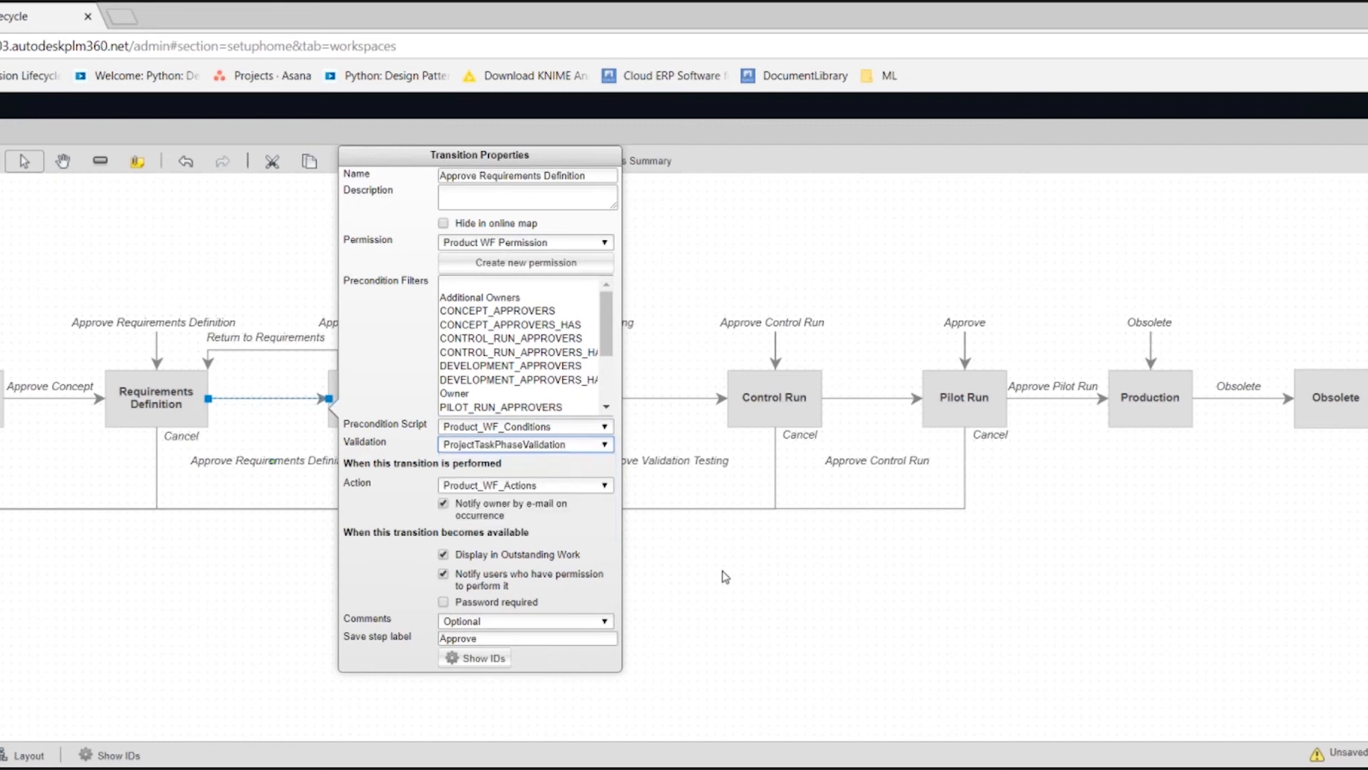
pyautogui.click(724, 577)
# For the Approve Development transition into Validation Testing, set the precondition script to Product_WF_Conditions and the action to Product_WF_Actions.
pyautogui.doubleClick(475, 399)
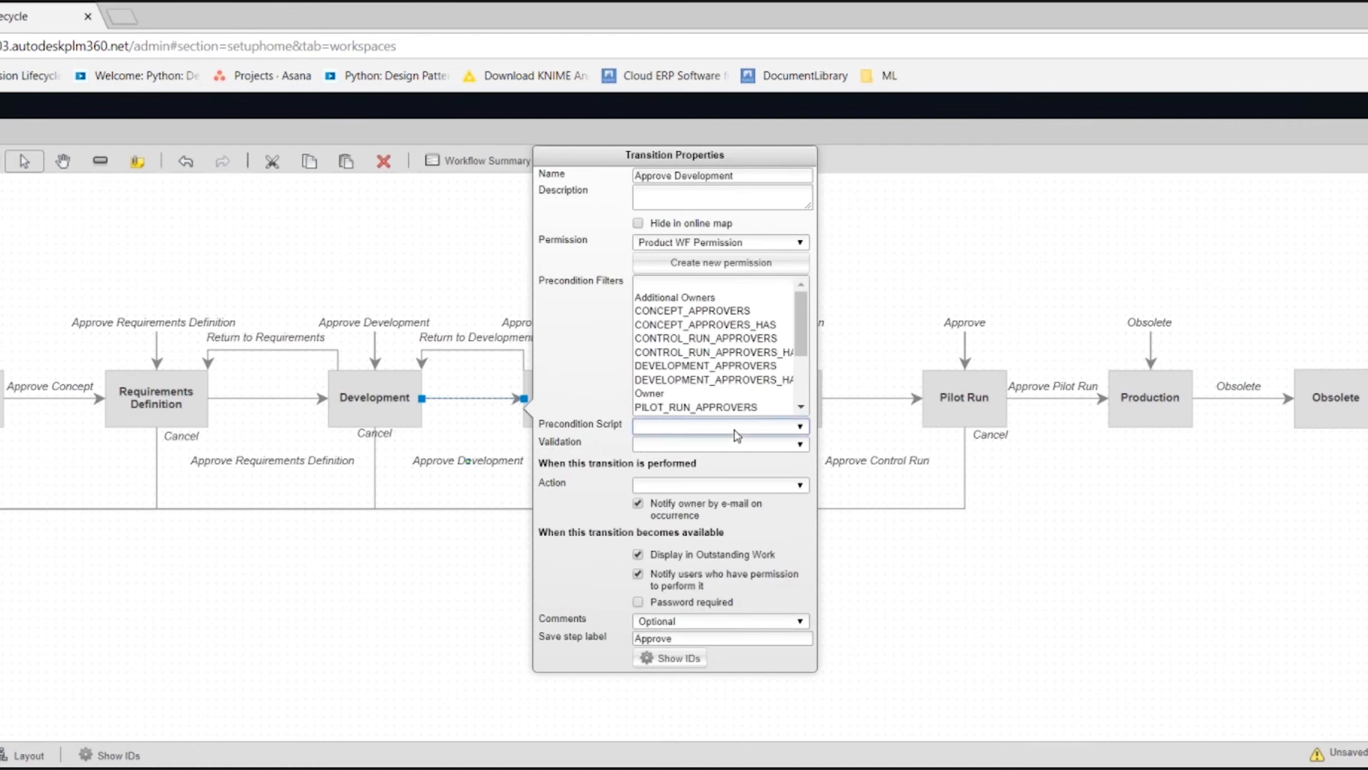
pyautogui.click(798, 426)
pyautogui.scroll(-1, 824, 509)
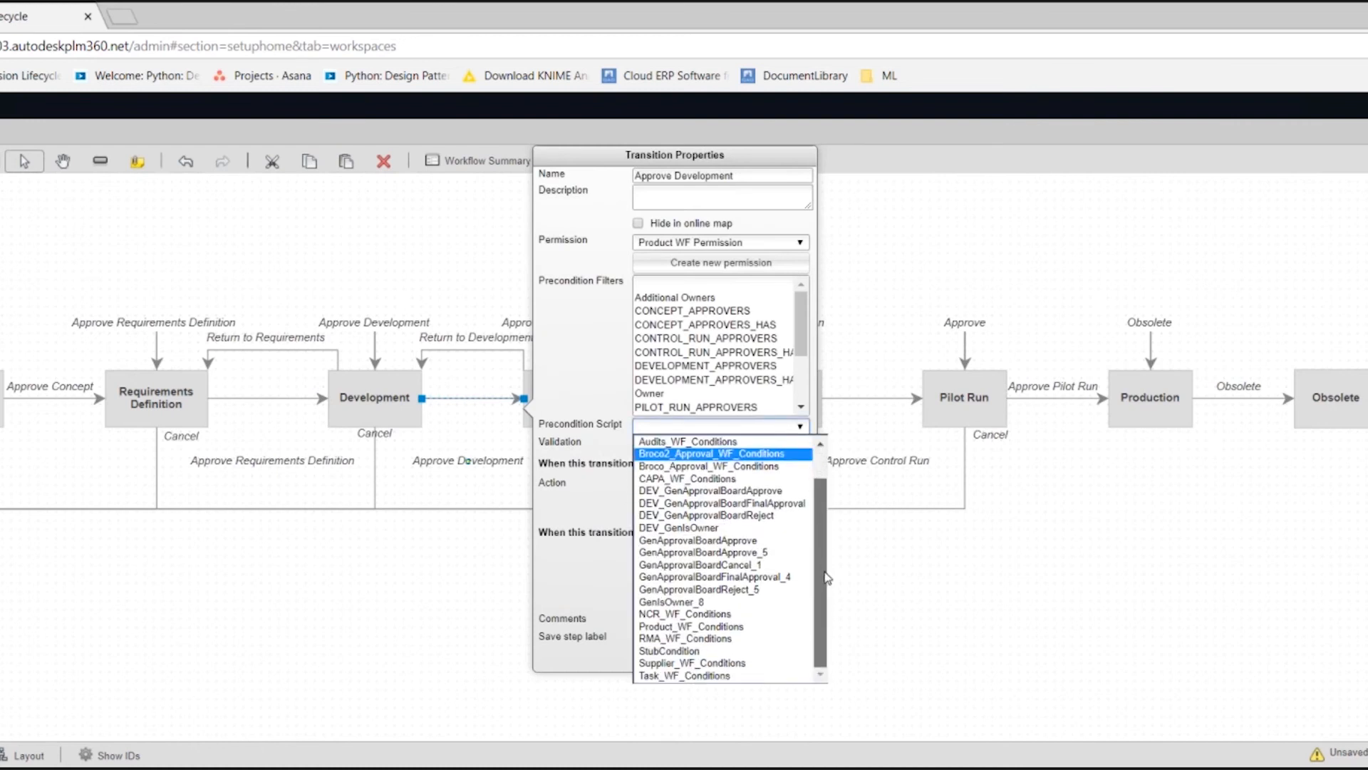
pyautogui.click(748, 627)
pyautogui.click(733, 492)
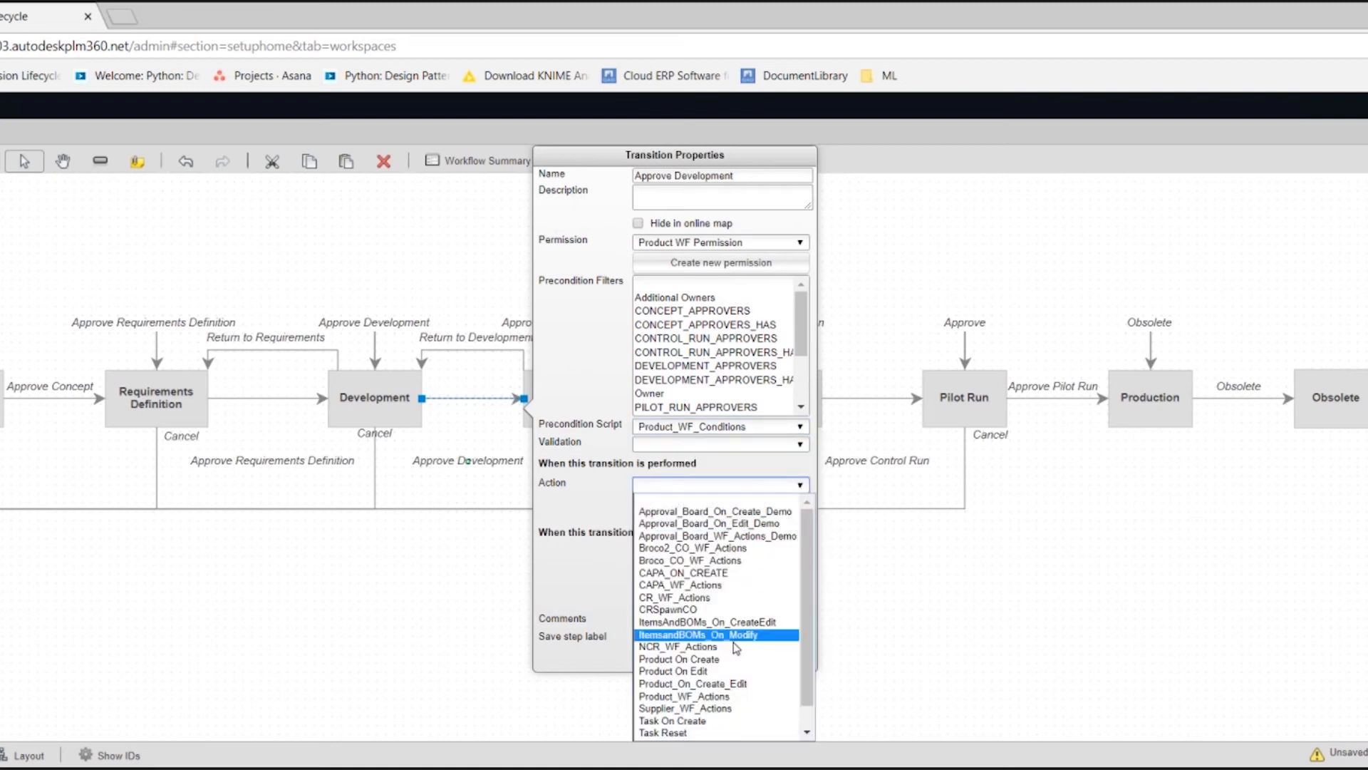
pyautogui.scroll(-2, 738, 682)
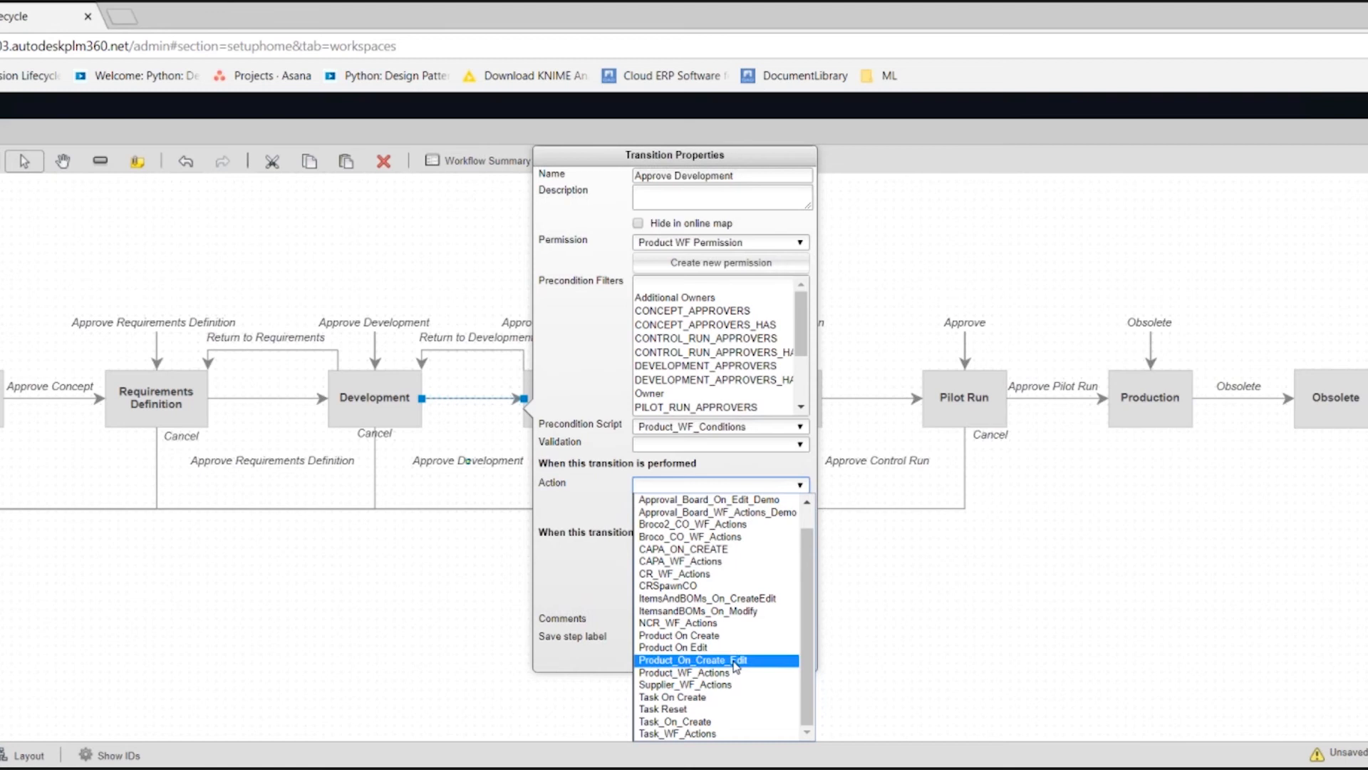
pyautogui.click(735, 675)
# Set the Approve Development transition's validation to ProjectTaskPhaseValidation and close its properties.
pyautogui.click(719, 444)
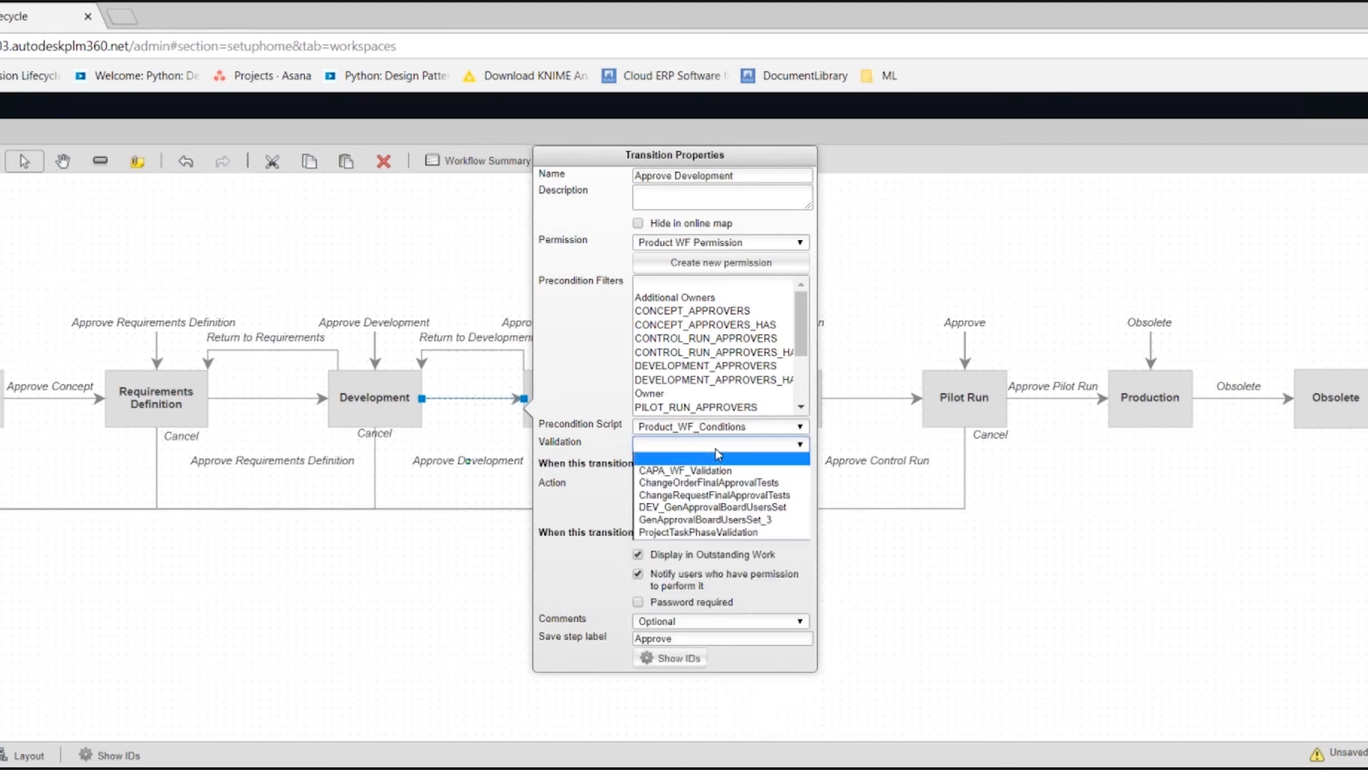
pyautogui.click(718, 533)
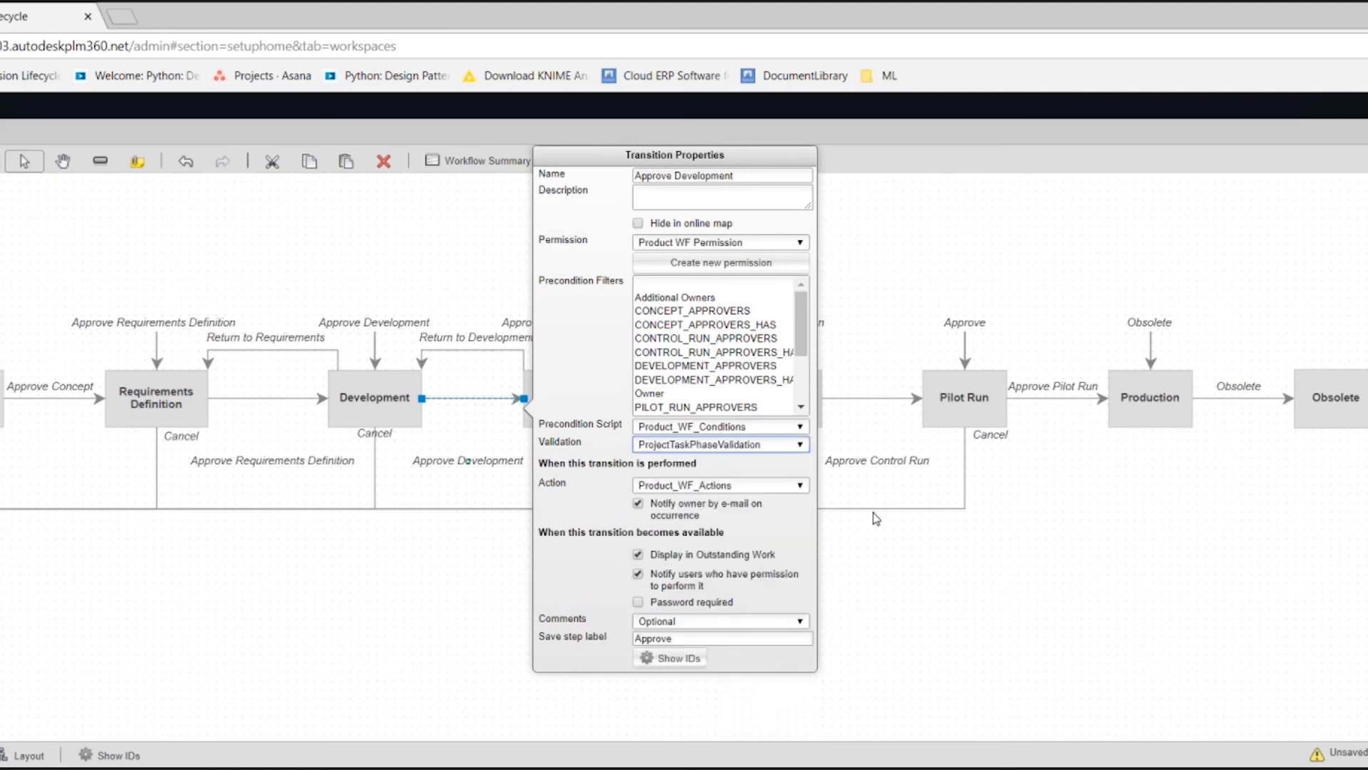
pyautogui.click(925, 545)
# Set the validation of the Approve Validation Testing transition into Control Run to ProjectTaskPhaseValidation.
pyautogui.click(667, 397)
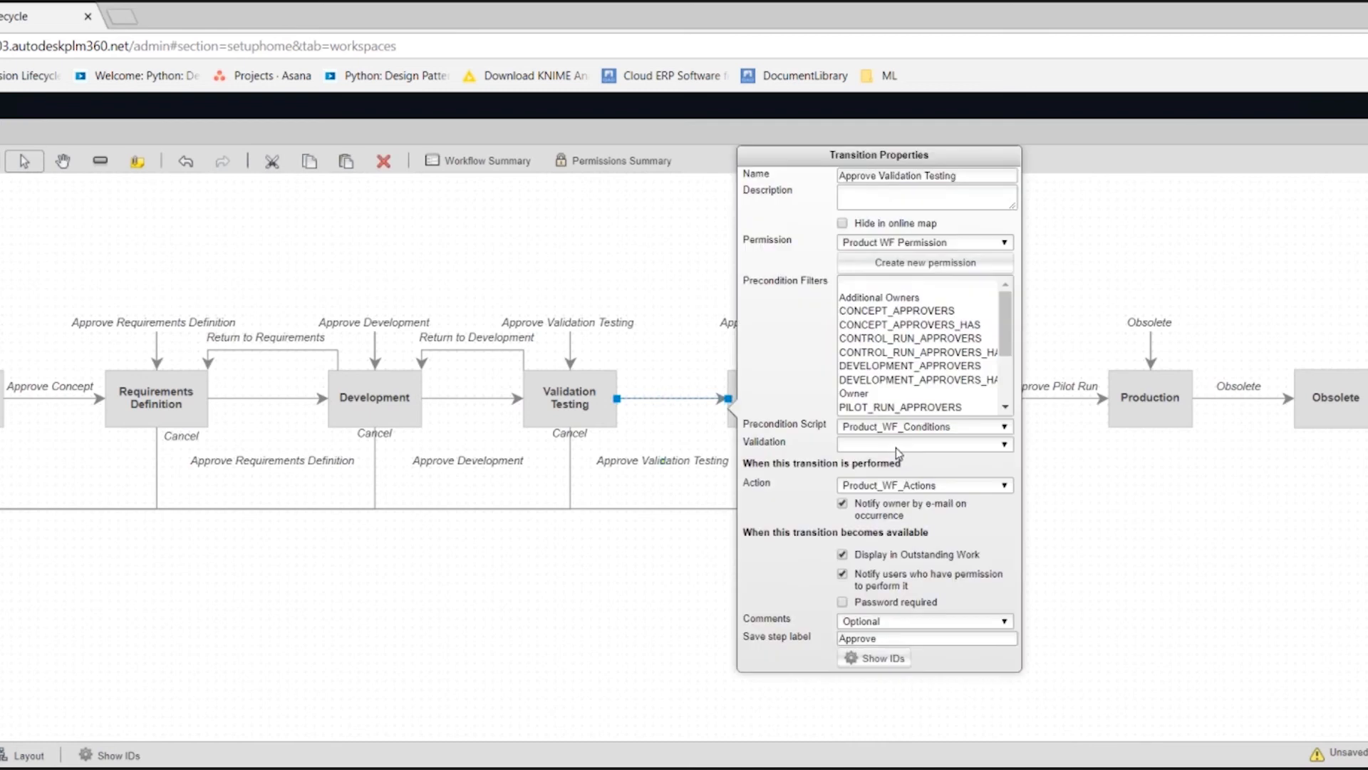
pyautogui.click(896, 447)
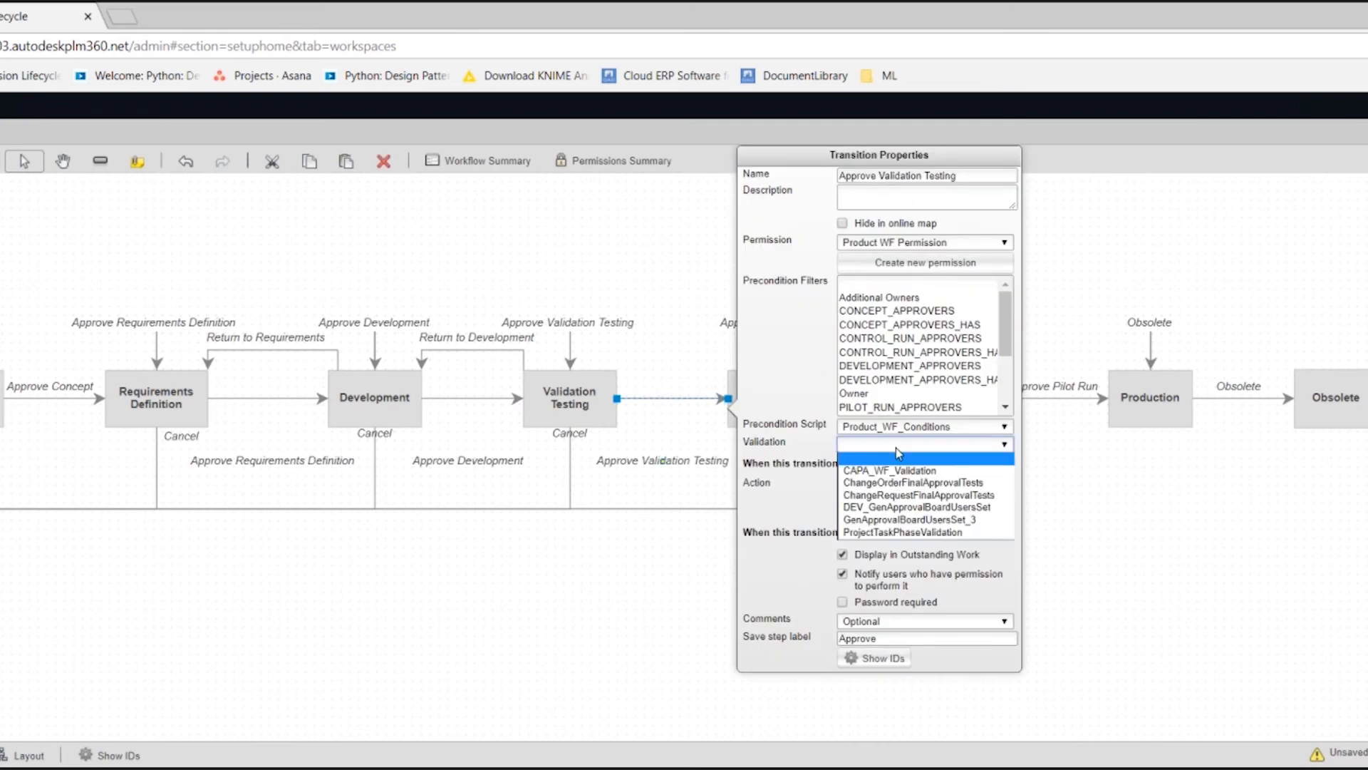
pyautogui.click(909, 533)
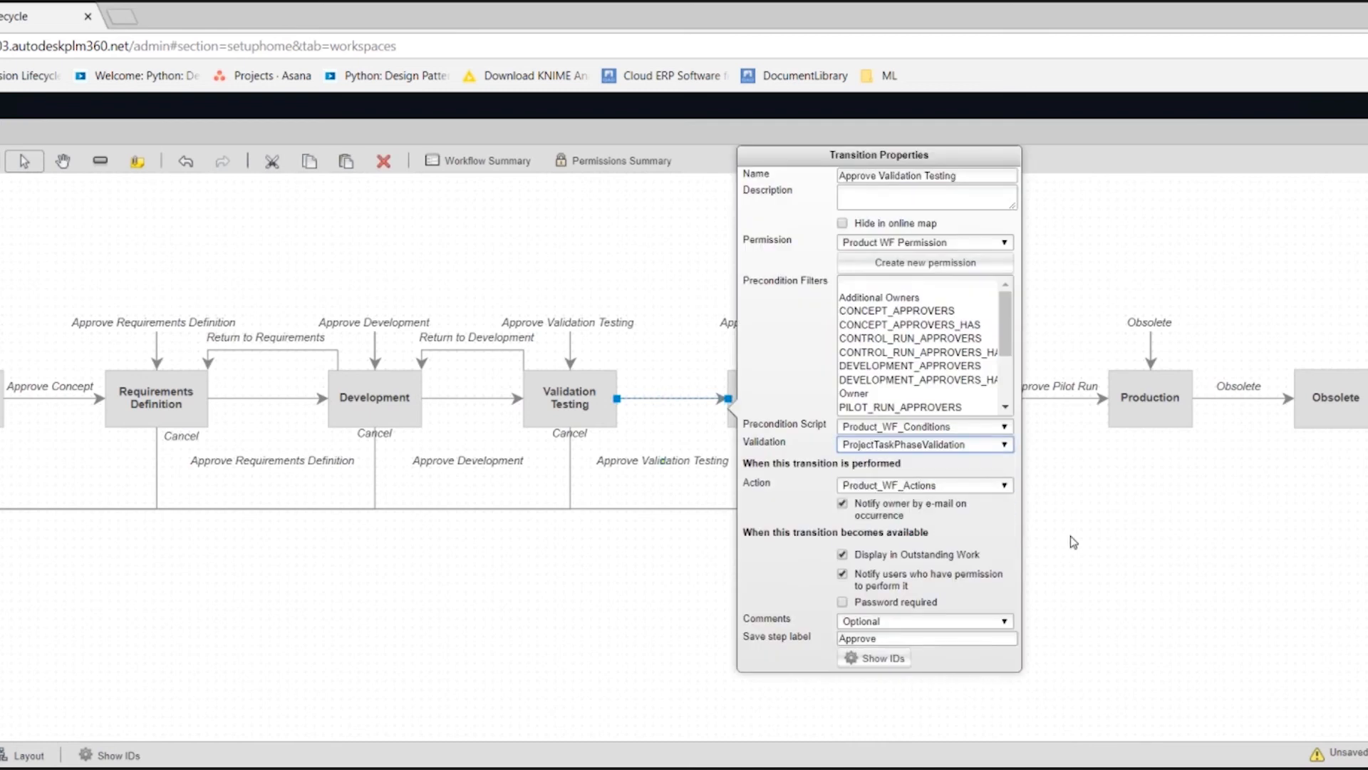
pyautogui.click(1072, 541)
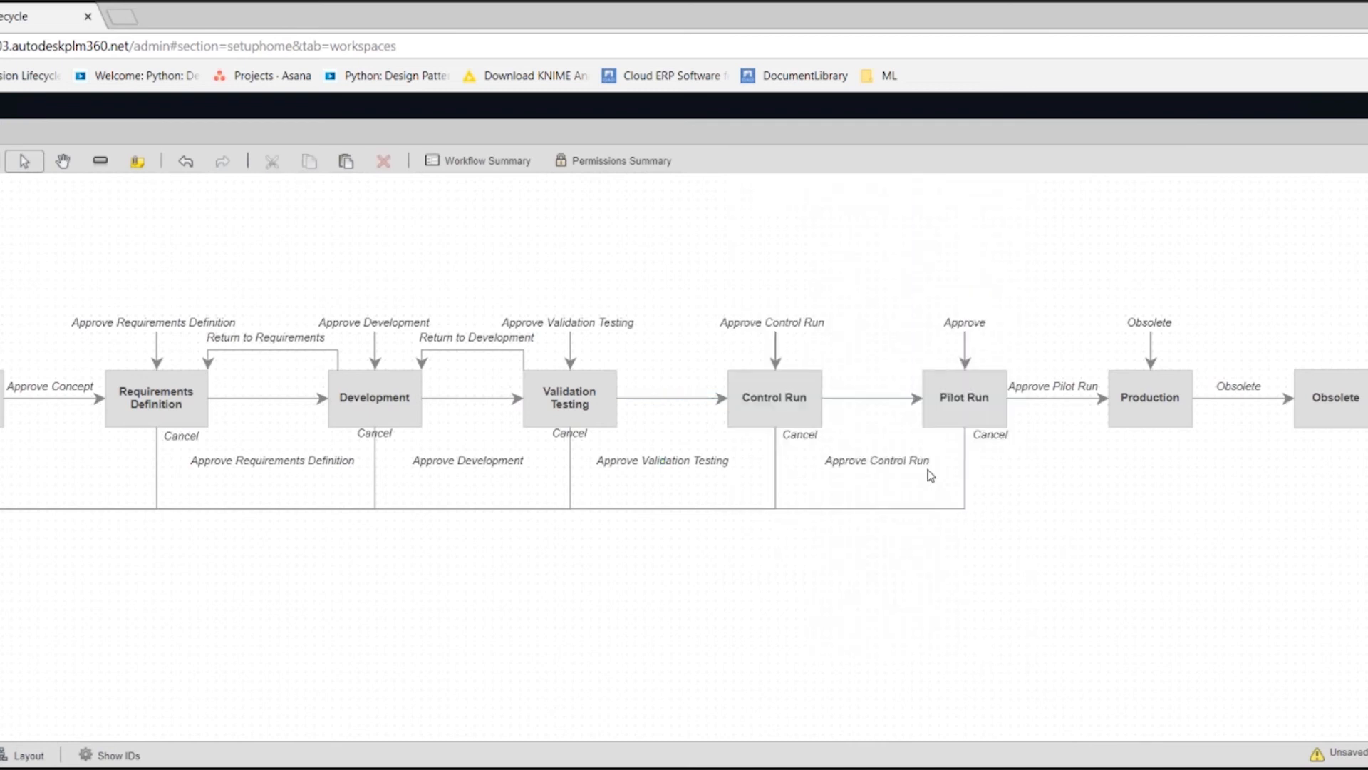
# Set the validation of the Approve Control Run transition into Pilot Run to ProjectTaskPhaseValidation.
pyautogui.doubleClick(870, 398)
pyautogui.click(1116, 443)
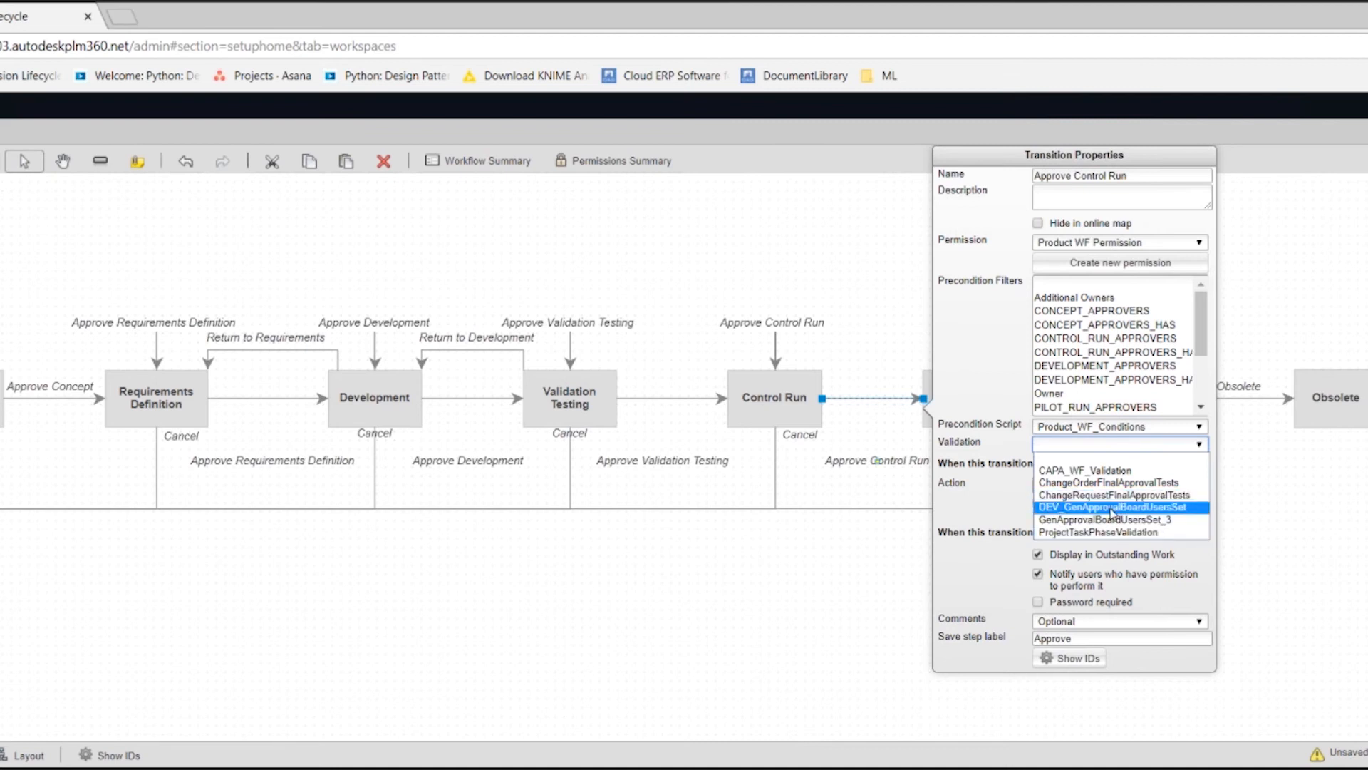
pyautogui.click(1116, 531)
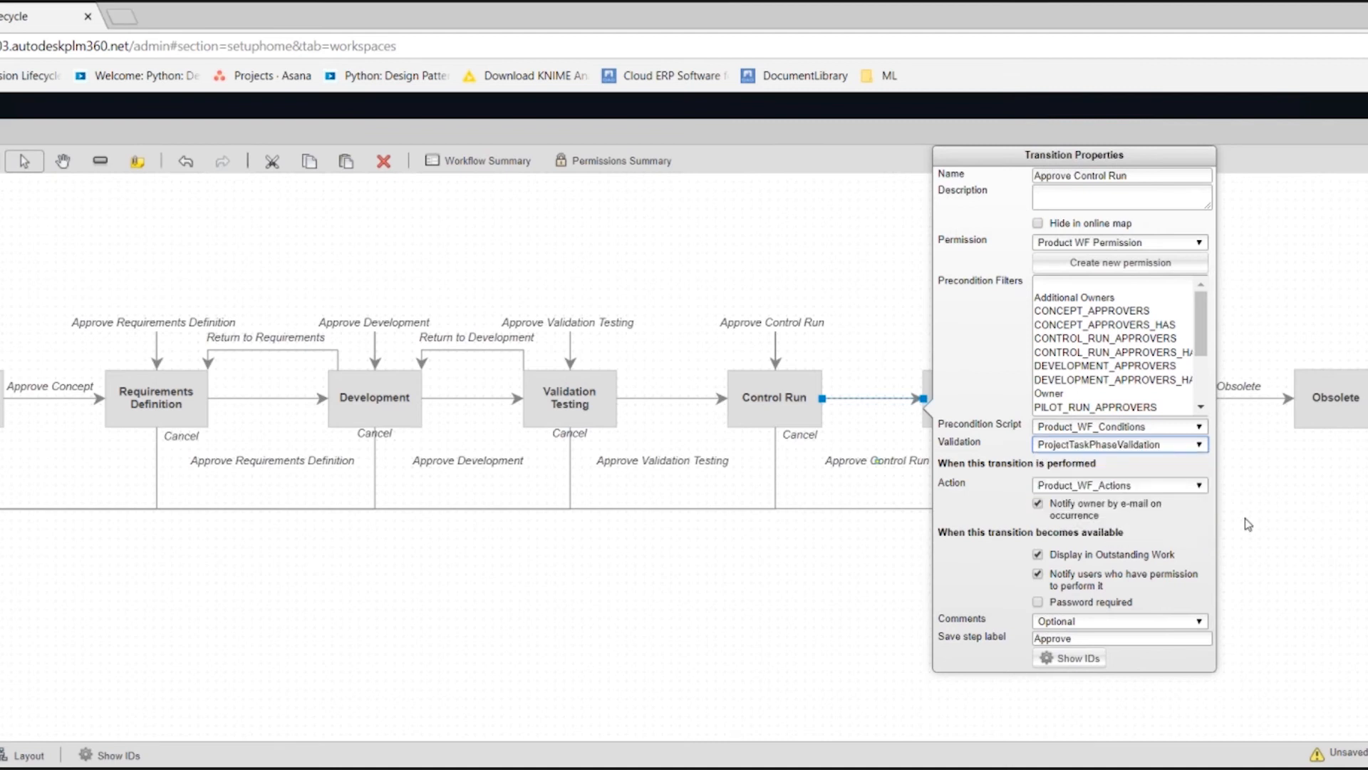
pyautogui.click(1271, 525)
# Set the validation of the Approve Pilot Run transition into Production to ProjectTaskPhaseValidation.
pyautogui.click(1070, 397)
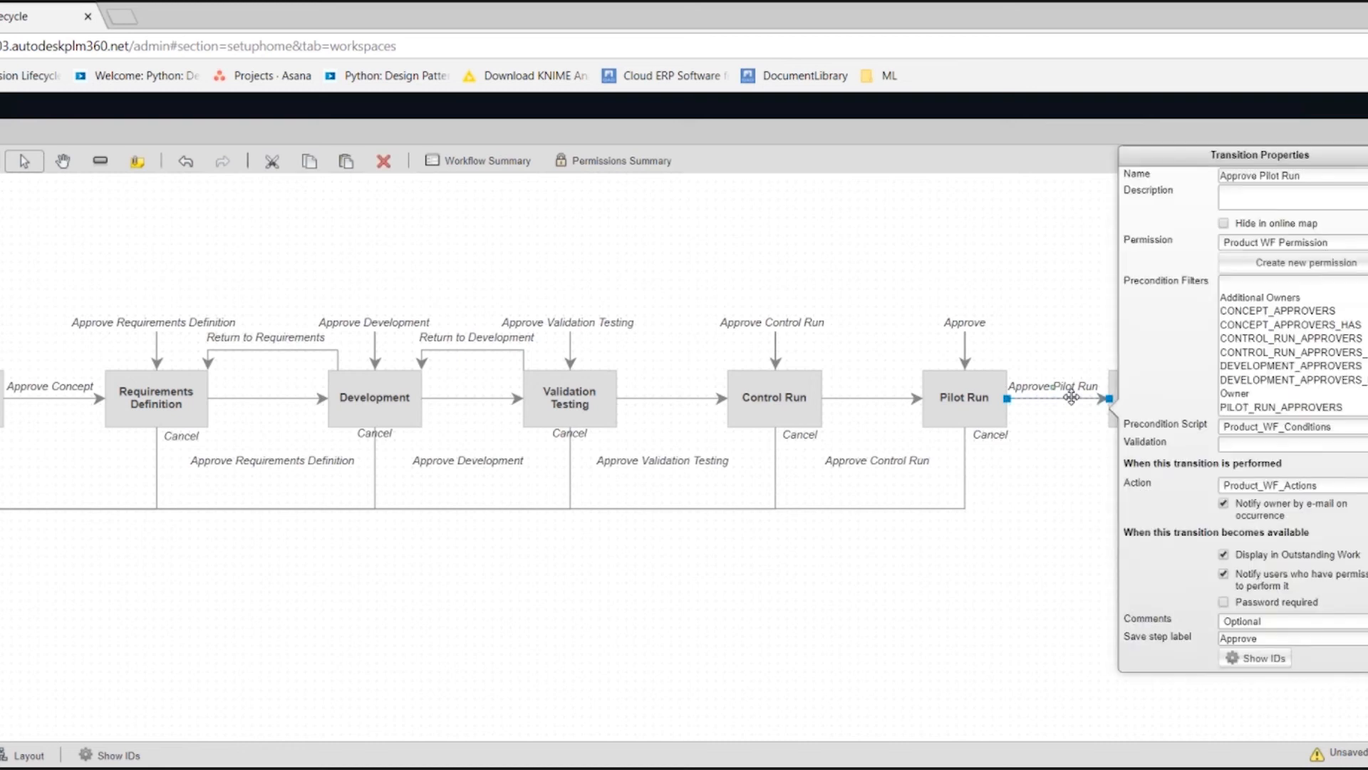
pyautogui.click(1304, 444)
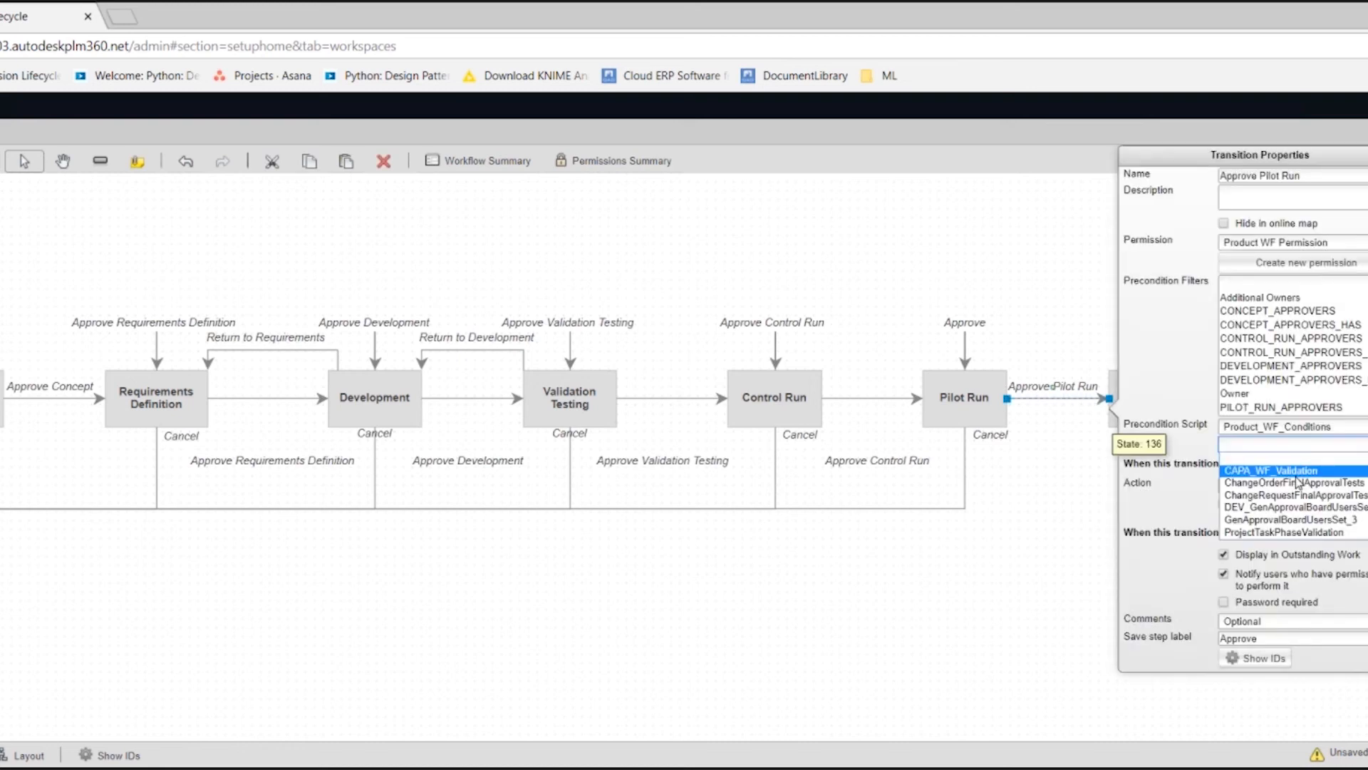
pyautogui.click(1291, 533)
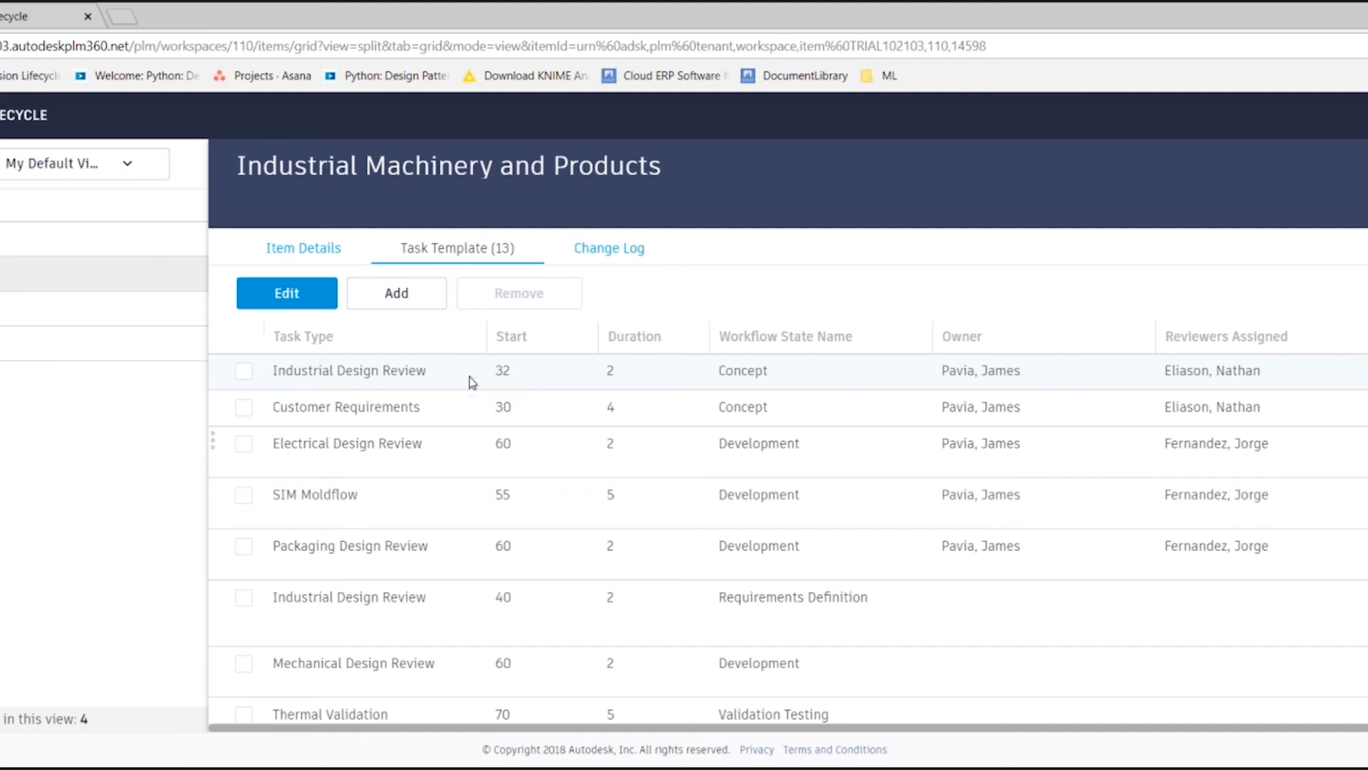
# Put the Industrial Machinery and Products task template into edit mode and add a new task row.
pyautogui.click(324, 288)
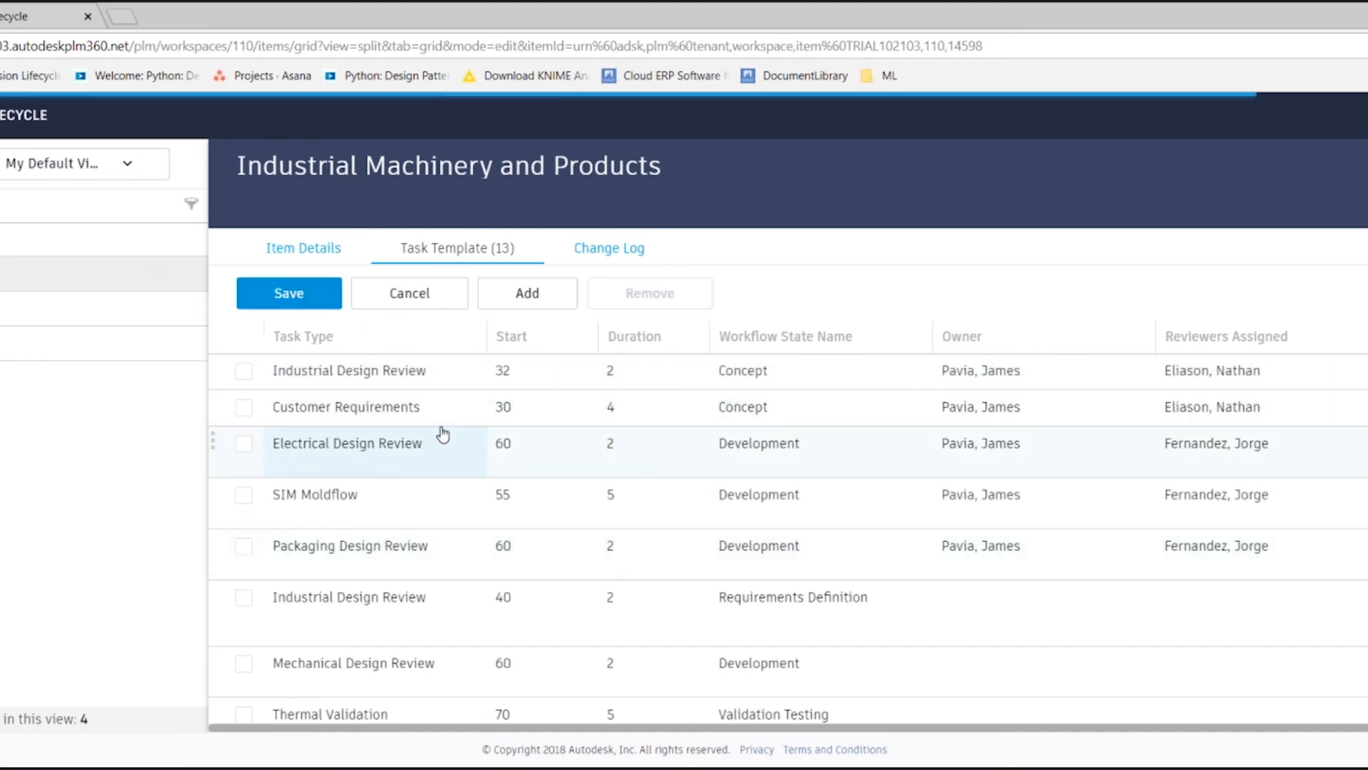
pyautogui.scroll(-3, 560, 515)
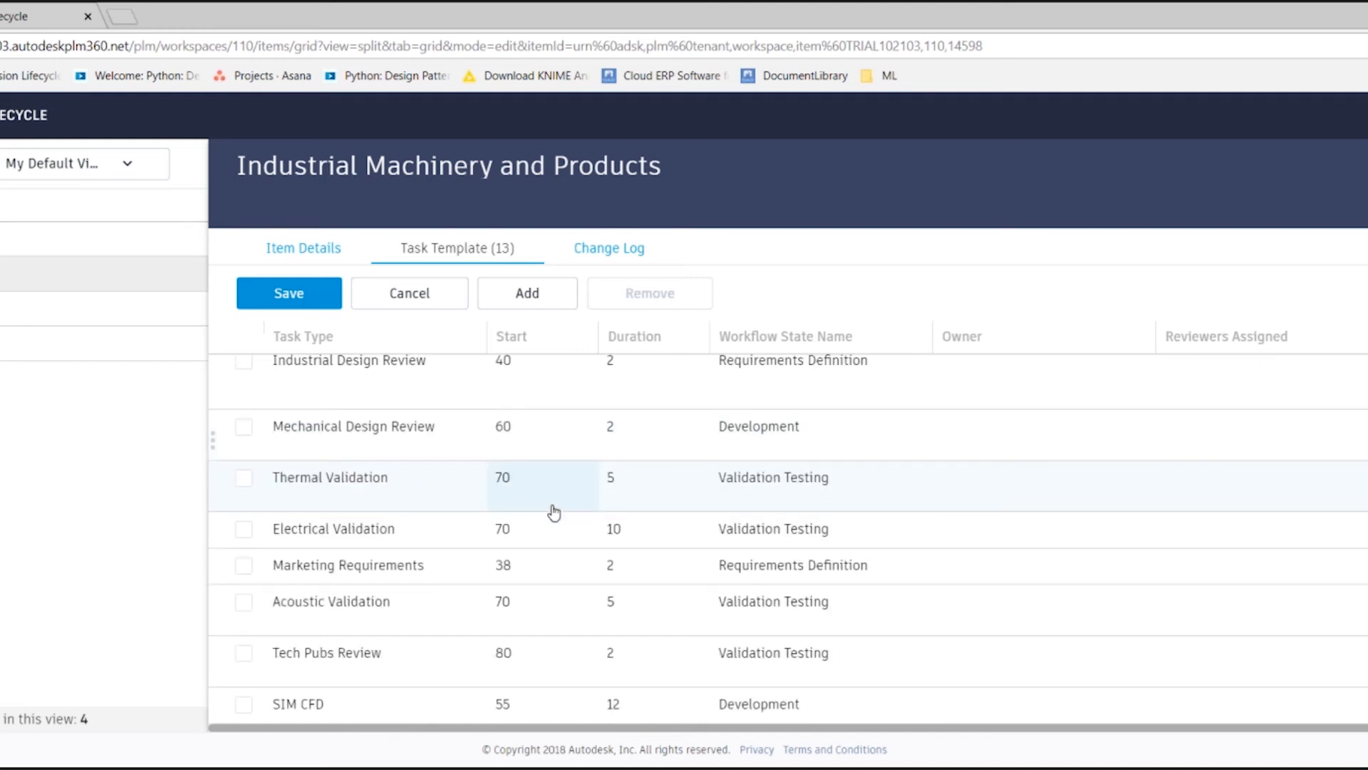
pyautogui.click(544, 302)
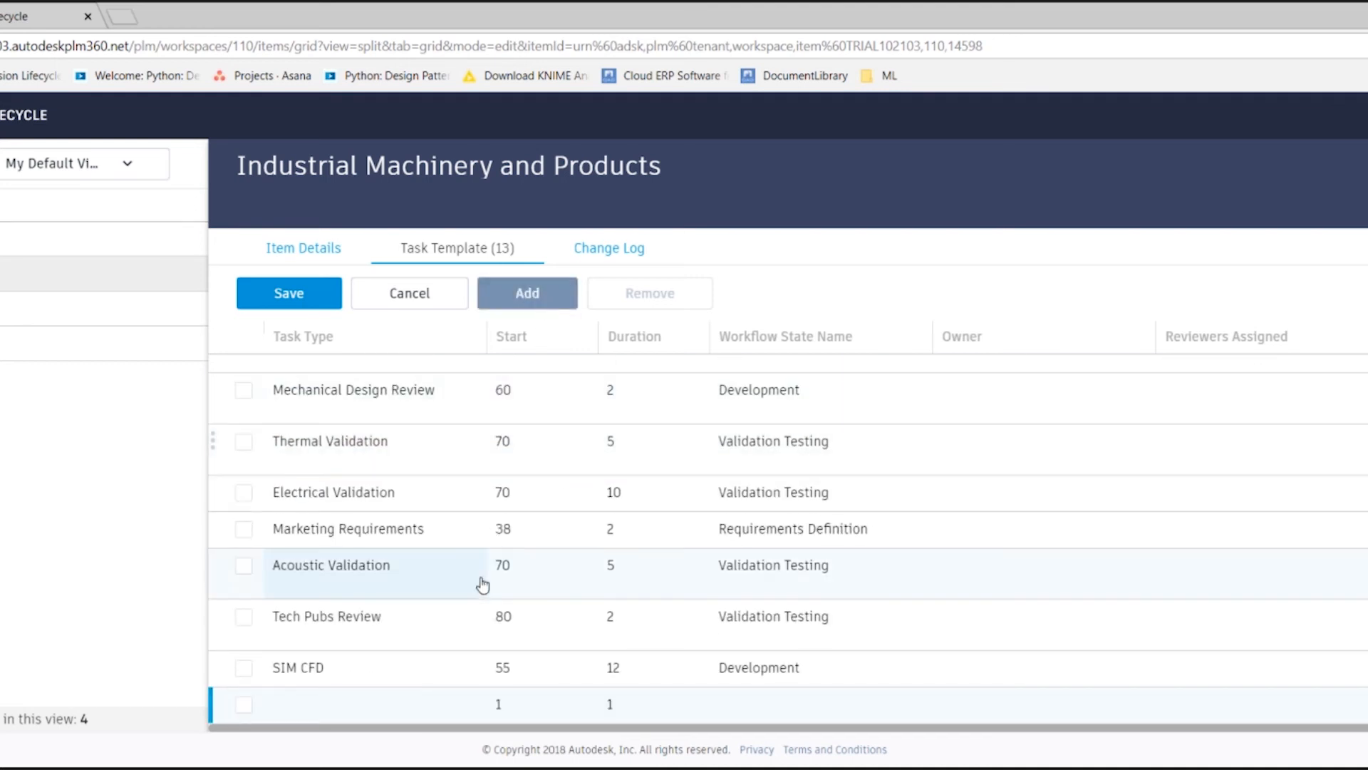
# Browse the task types available for the new row in the Industrial Machinery and Products template, leaving the type unselected.
pyautogui.click(359, 703)
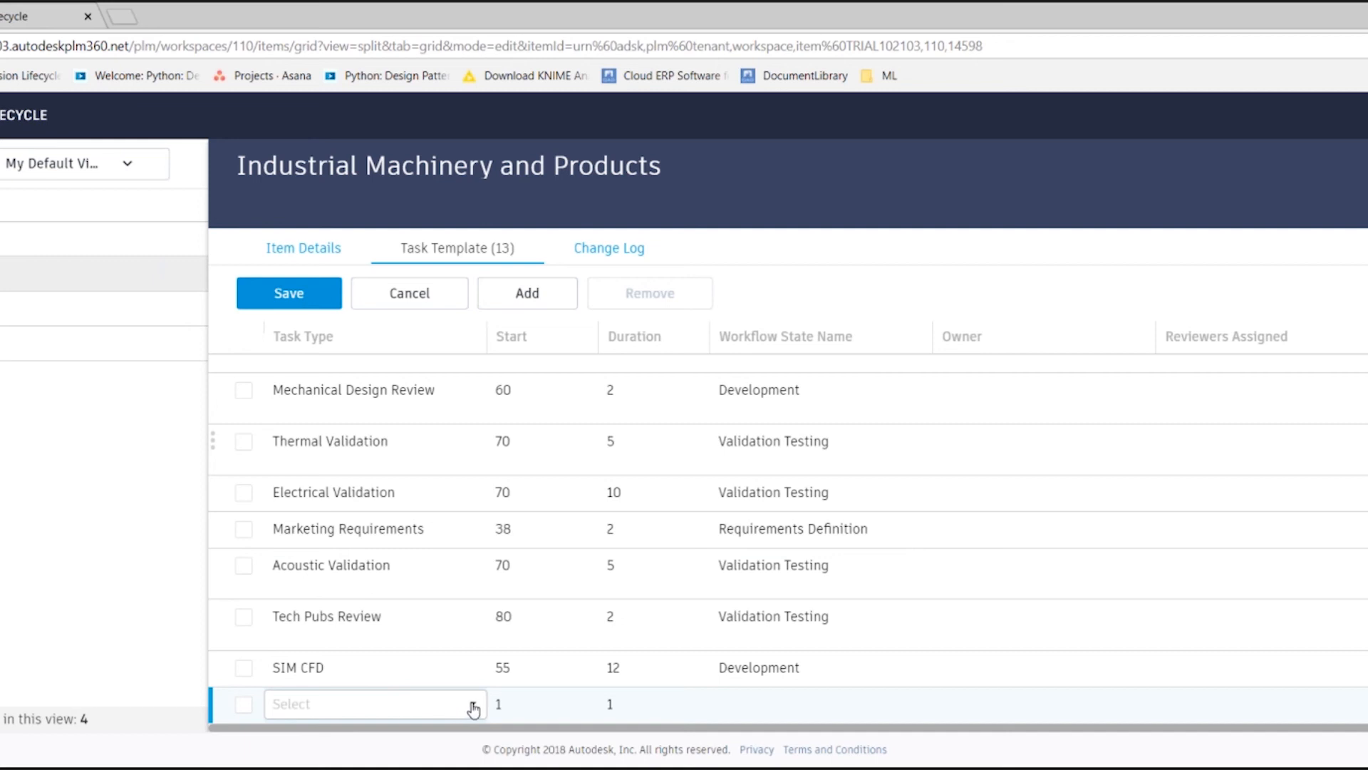
pyautogui.click(472, 707)
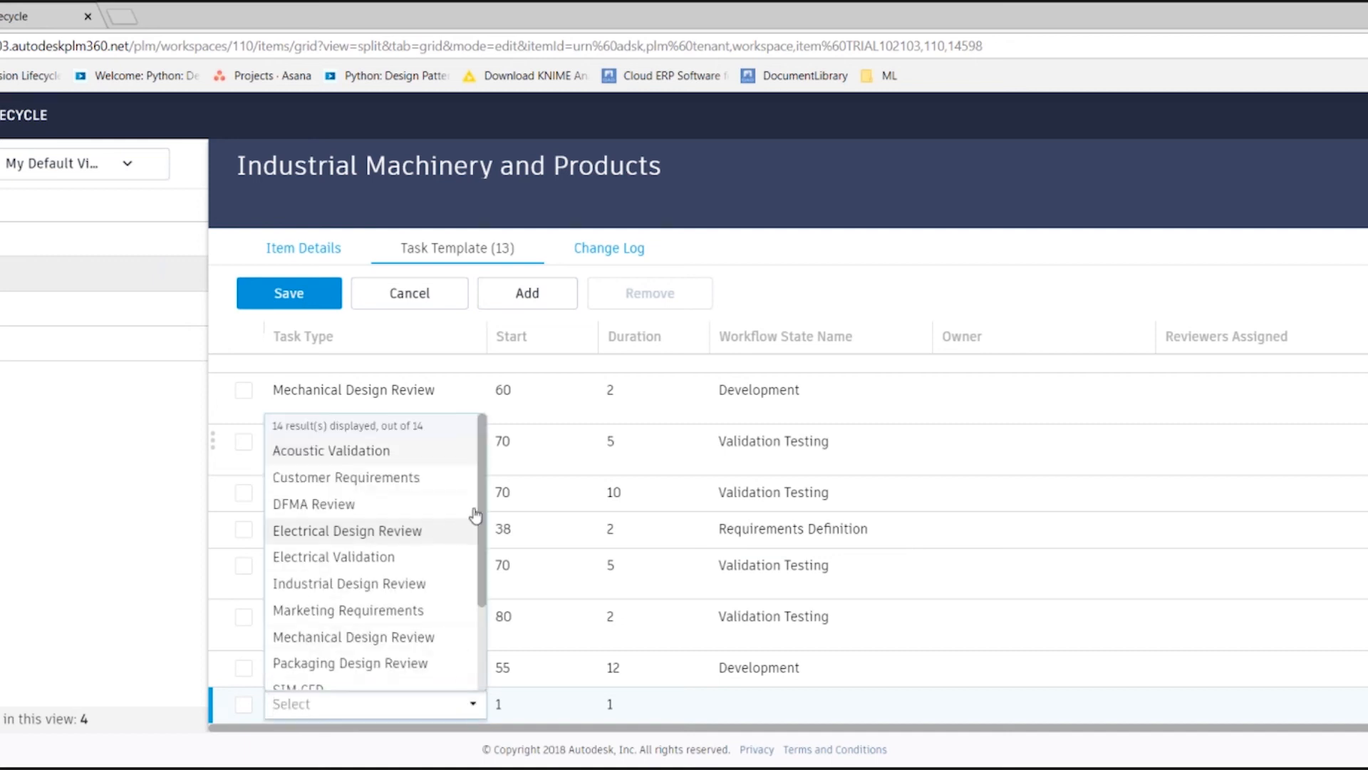
pyautogui.scroll(-1, 477, 579)
pyautogui.scroll(-1, 477, 579)
pyautogui.scroll(3, 481, 541)
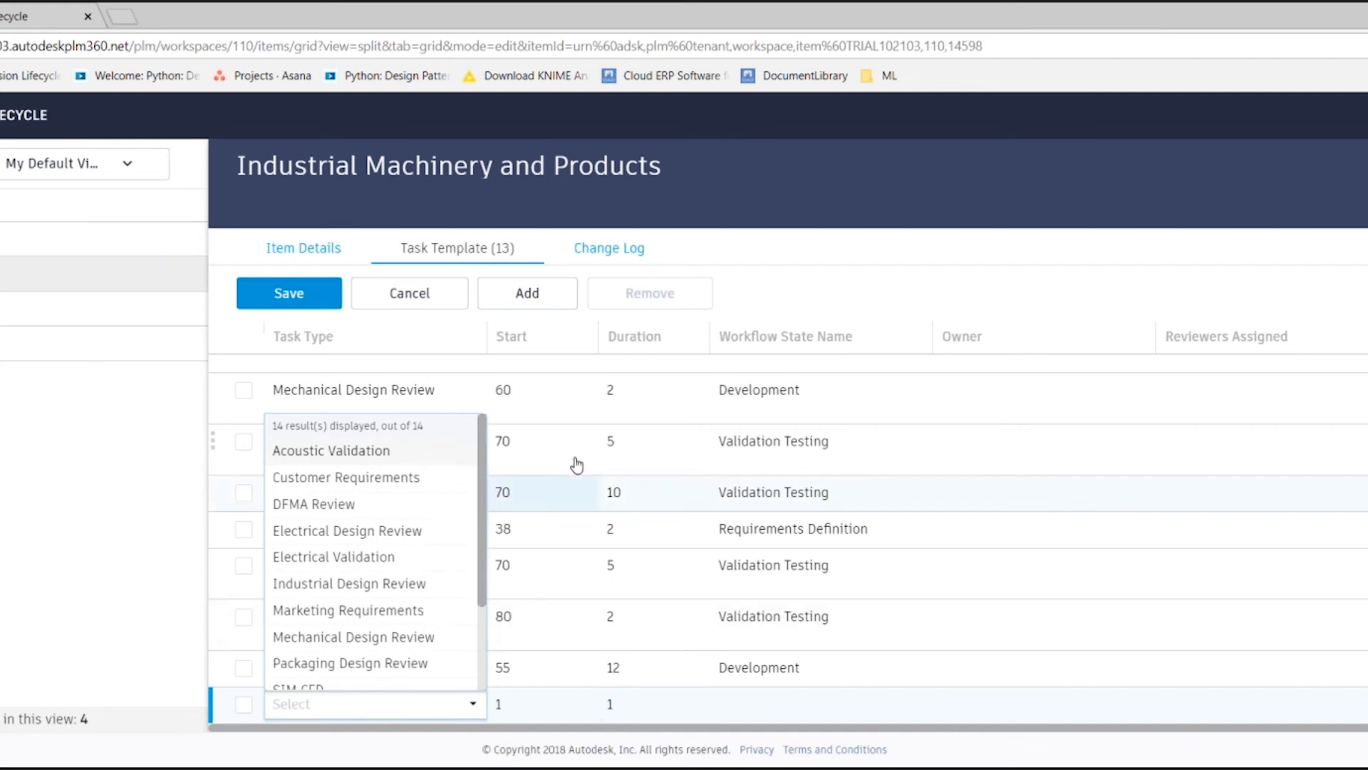
pyautogui.click(538, 350)
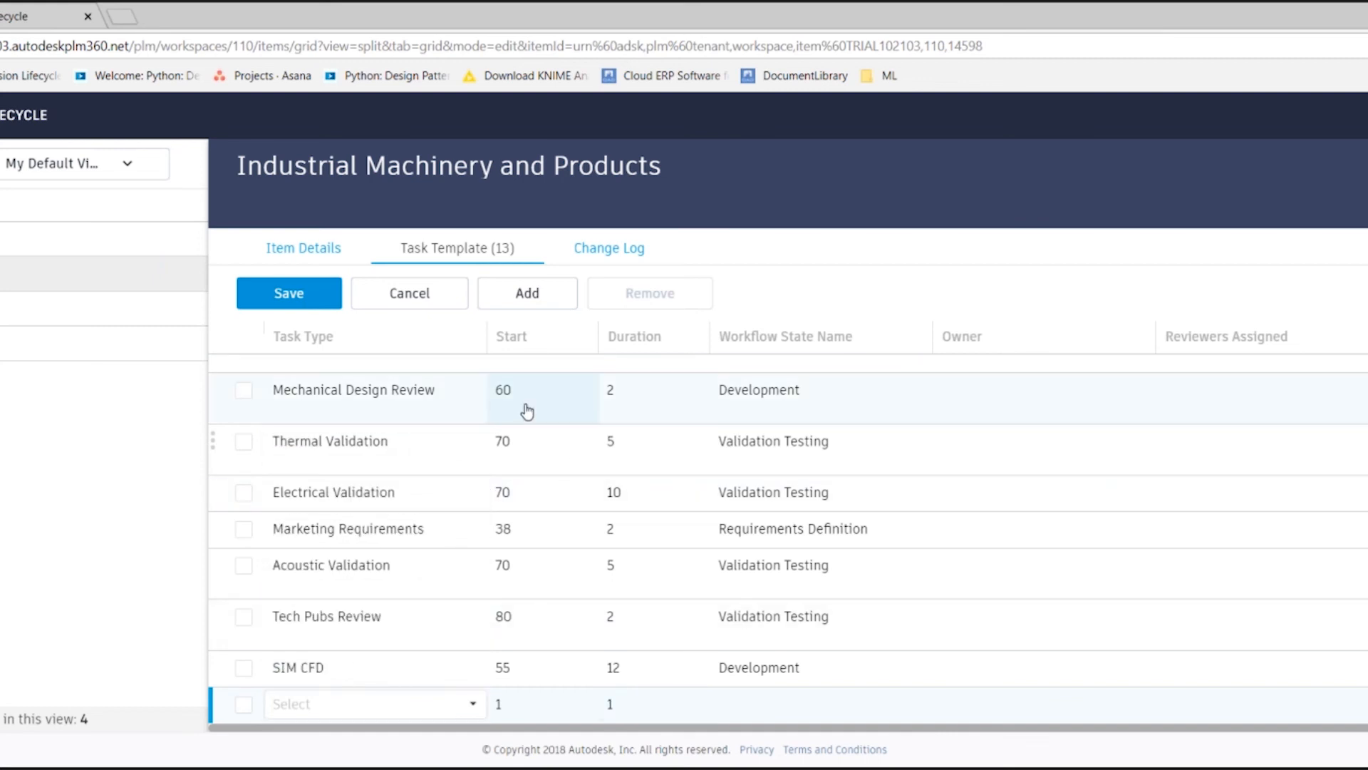
# Examine the template tasks' start, duration, workflow state name, owner, assigned reviewers and task description.
pyautogui.scroll(4, 527, 409)
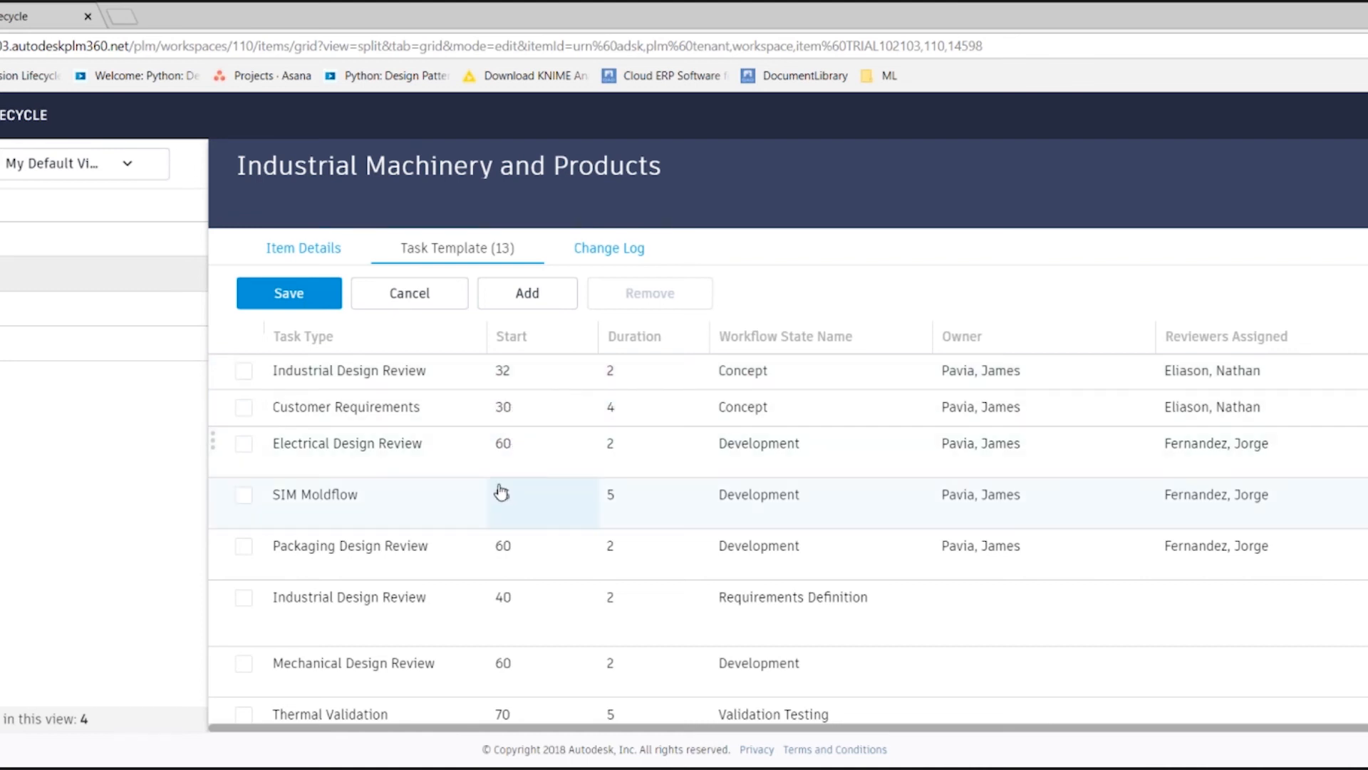
pyautogui.moveTo(1038, 731); pyautogui.dragTo(1175, 725)
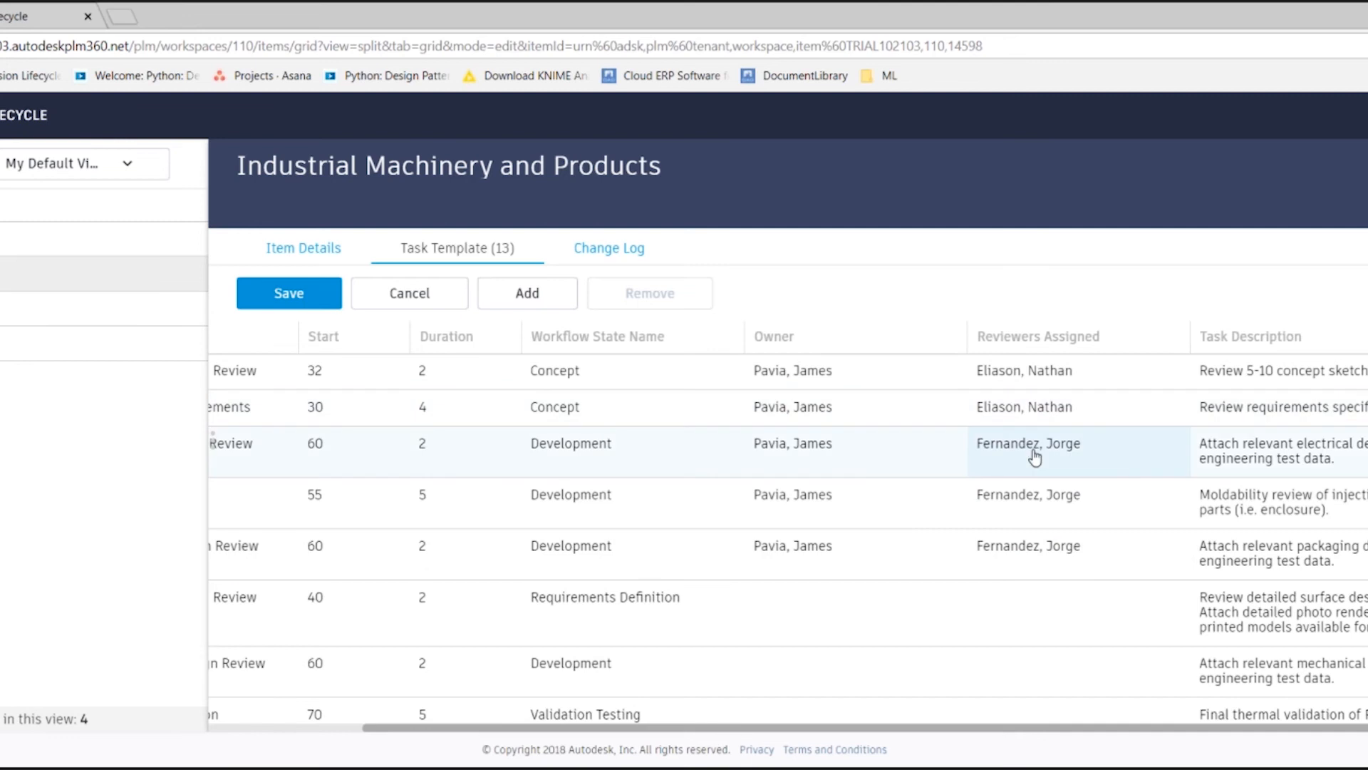
pyautogui.hscroll(3, 1173, 739)
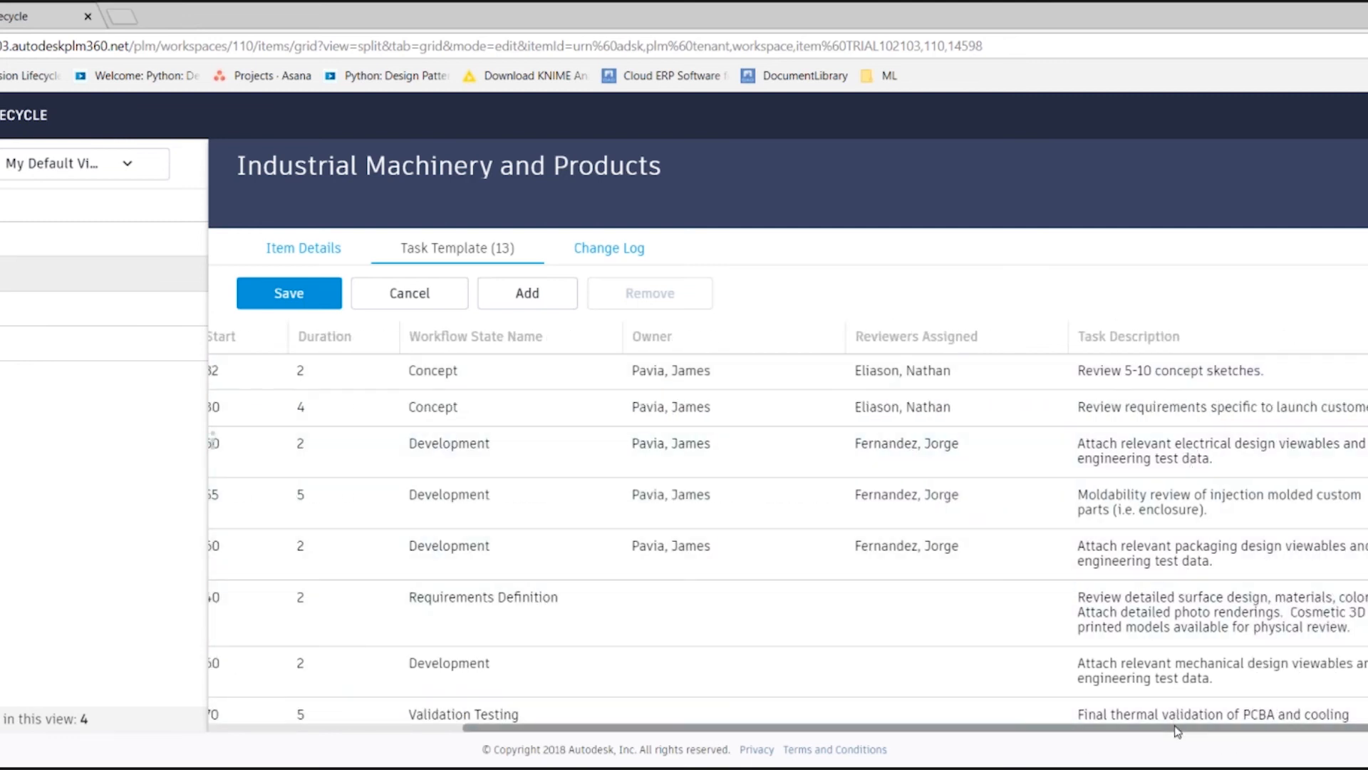
pyautogui.hscroll(-5, 965, 732)
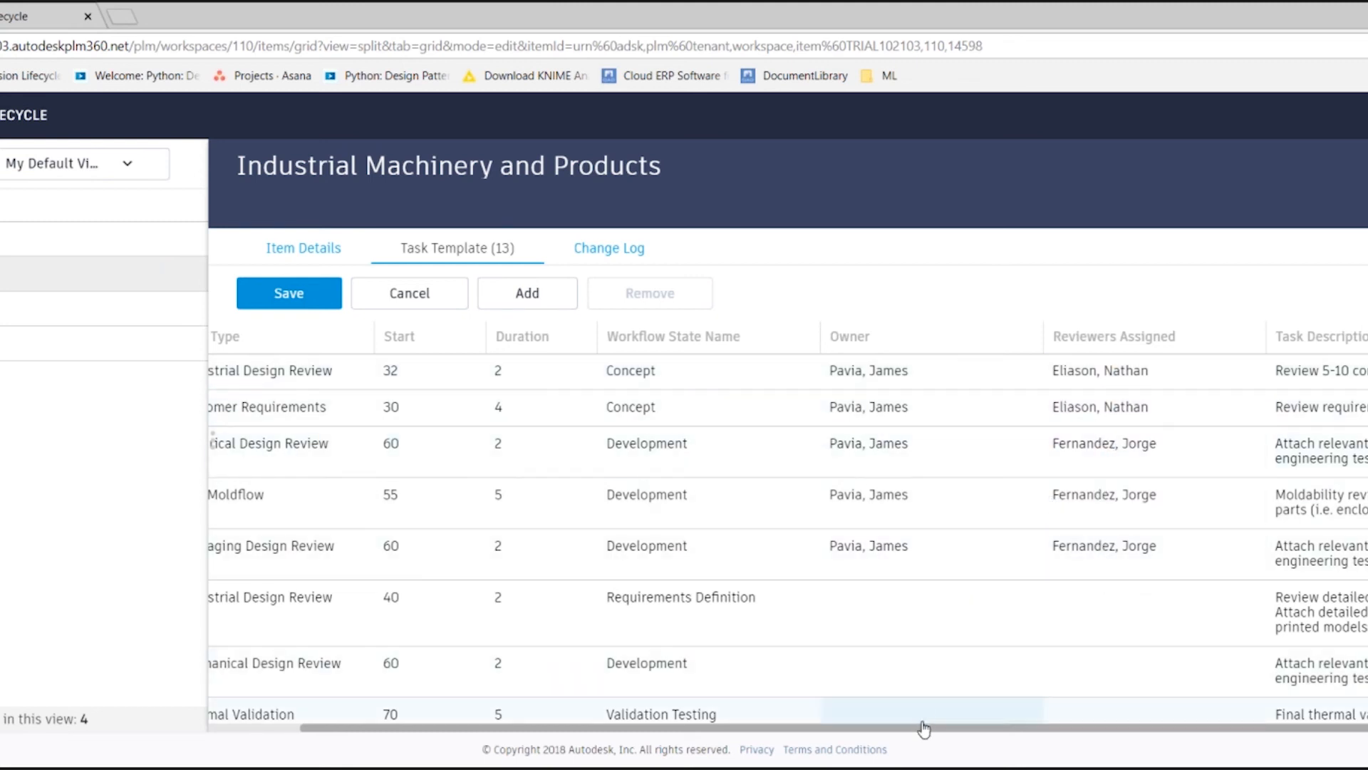
pyautogui.moveTo(921, 734); pyautogui.dragTo(15, 345)
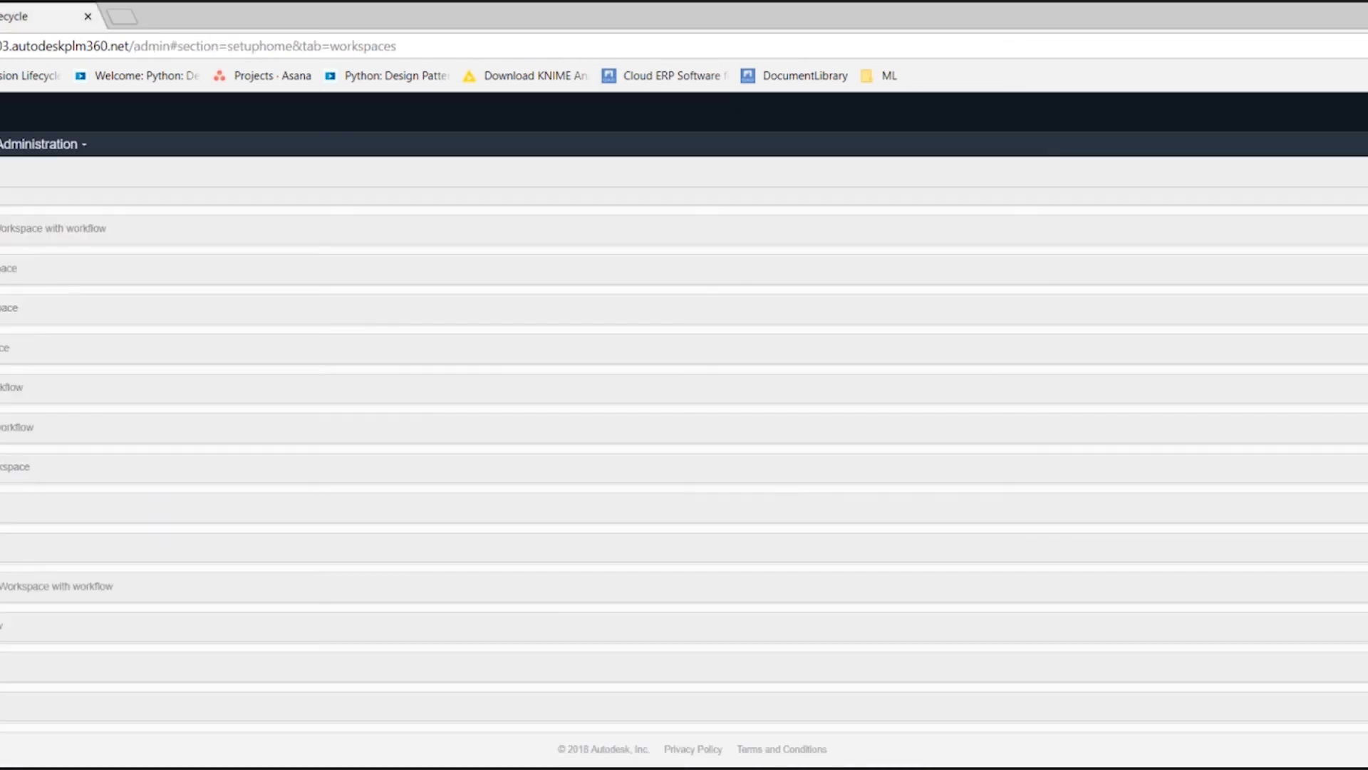
pyautogui.click(14, 141)
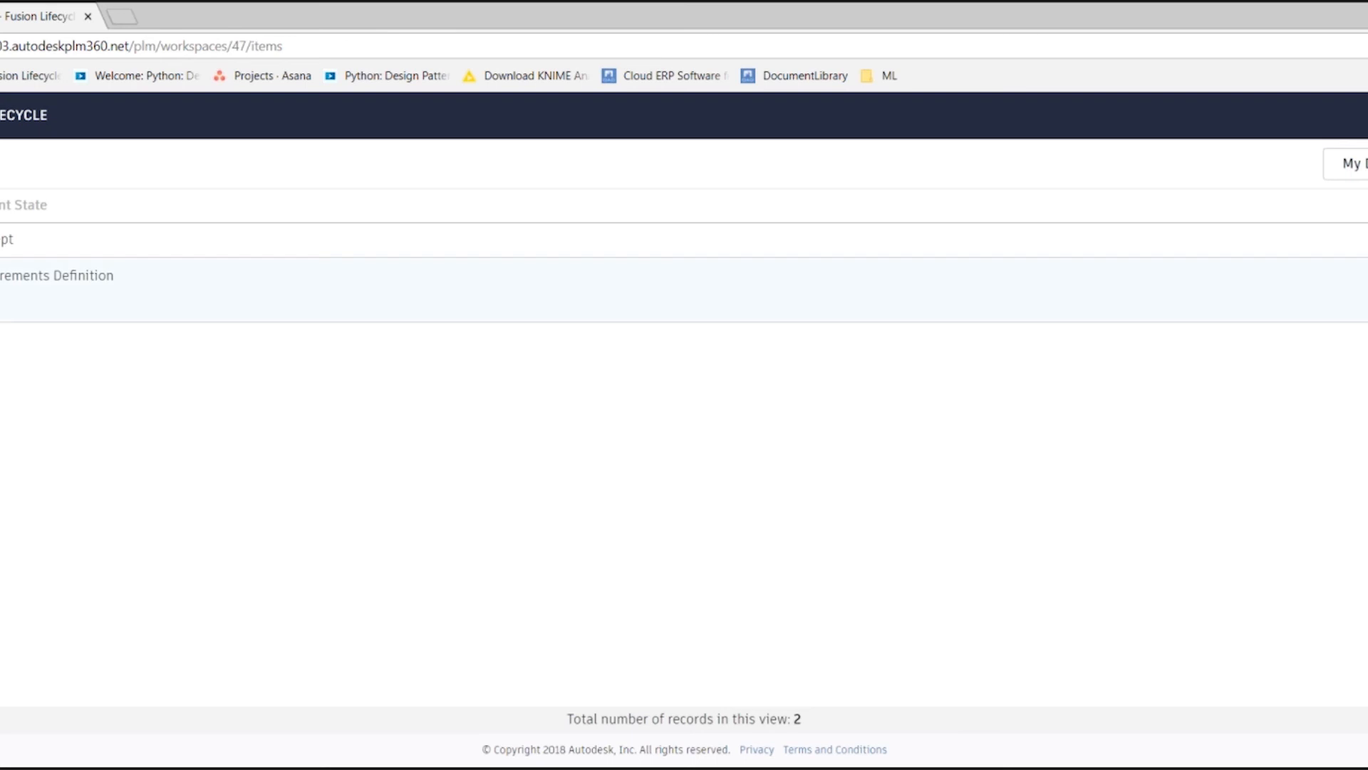
pyautogui.click(2, 240)
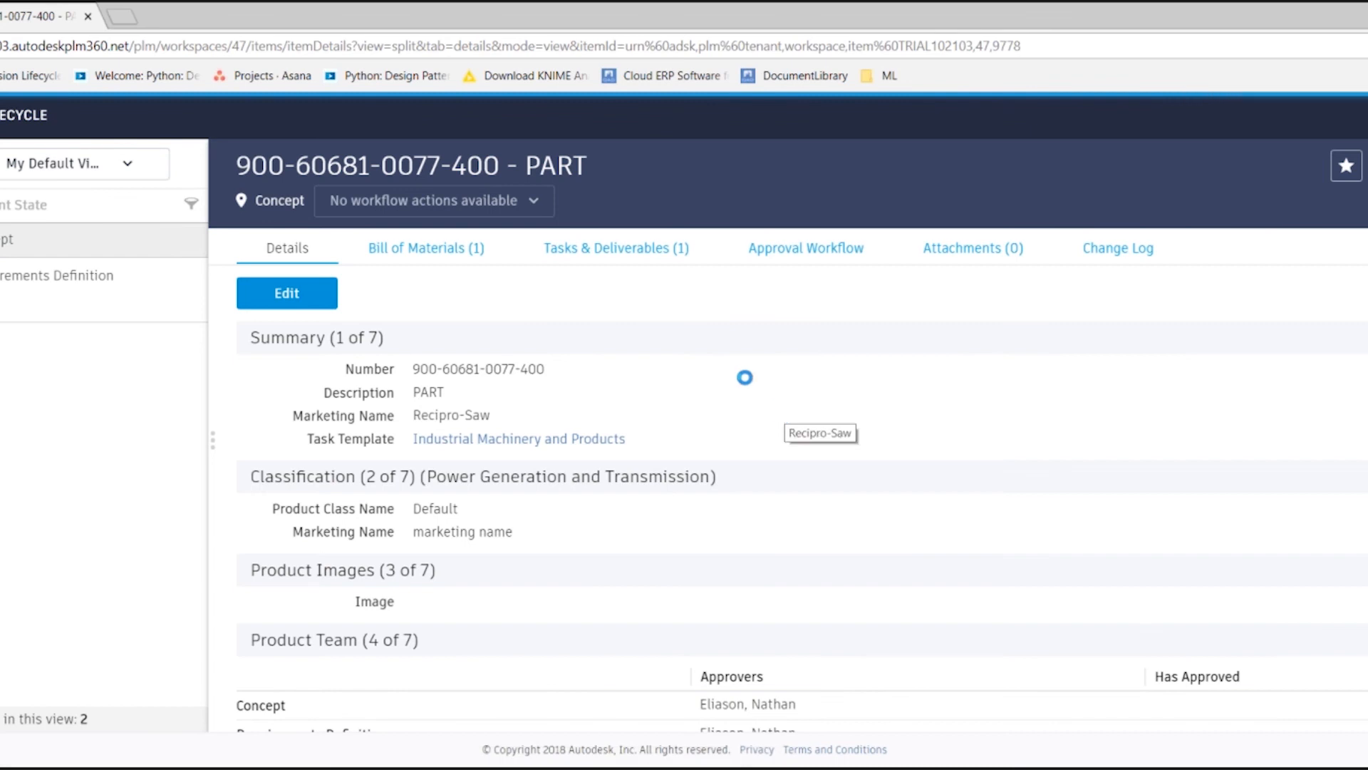
pyautogui.click(621, 250)
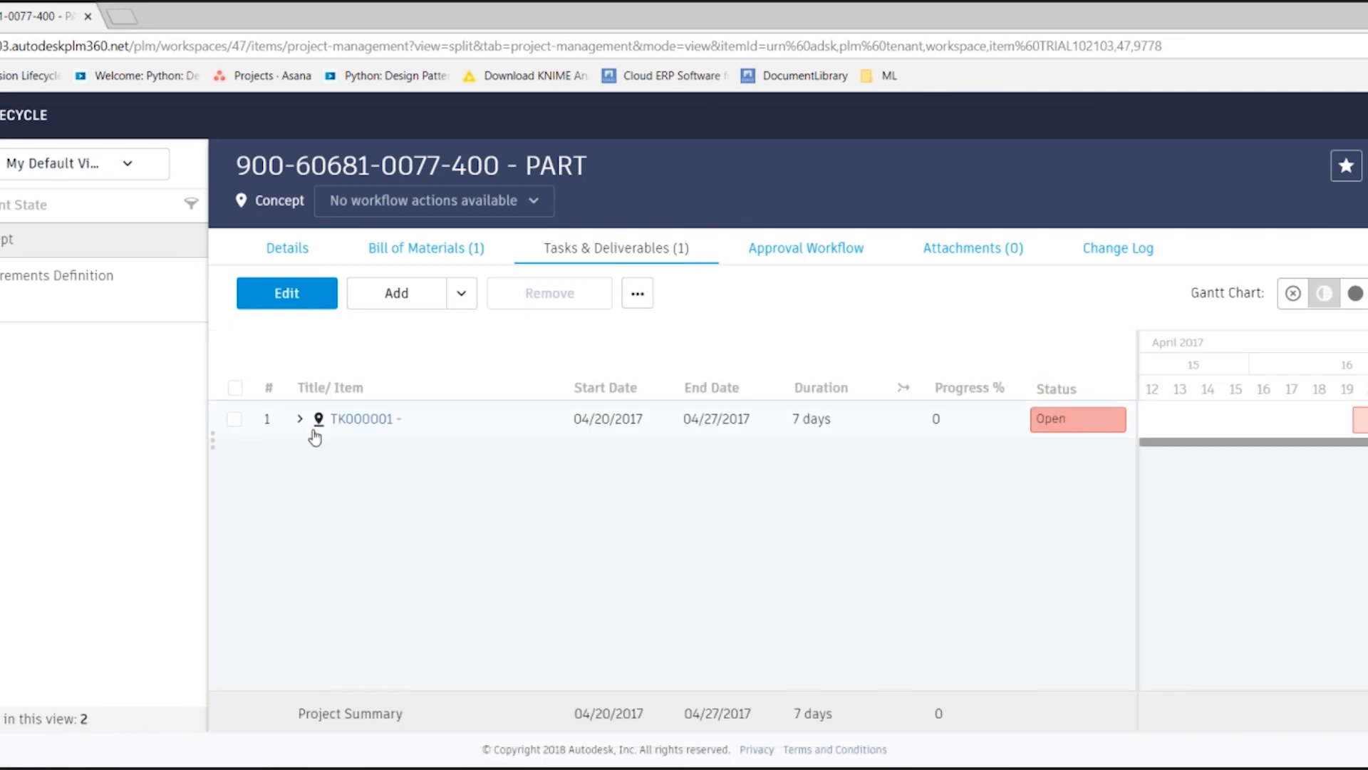
pyautogui.click(300, 424)
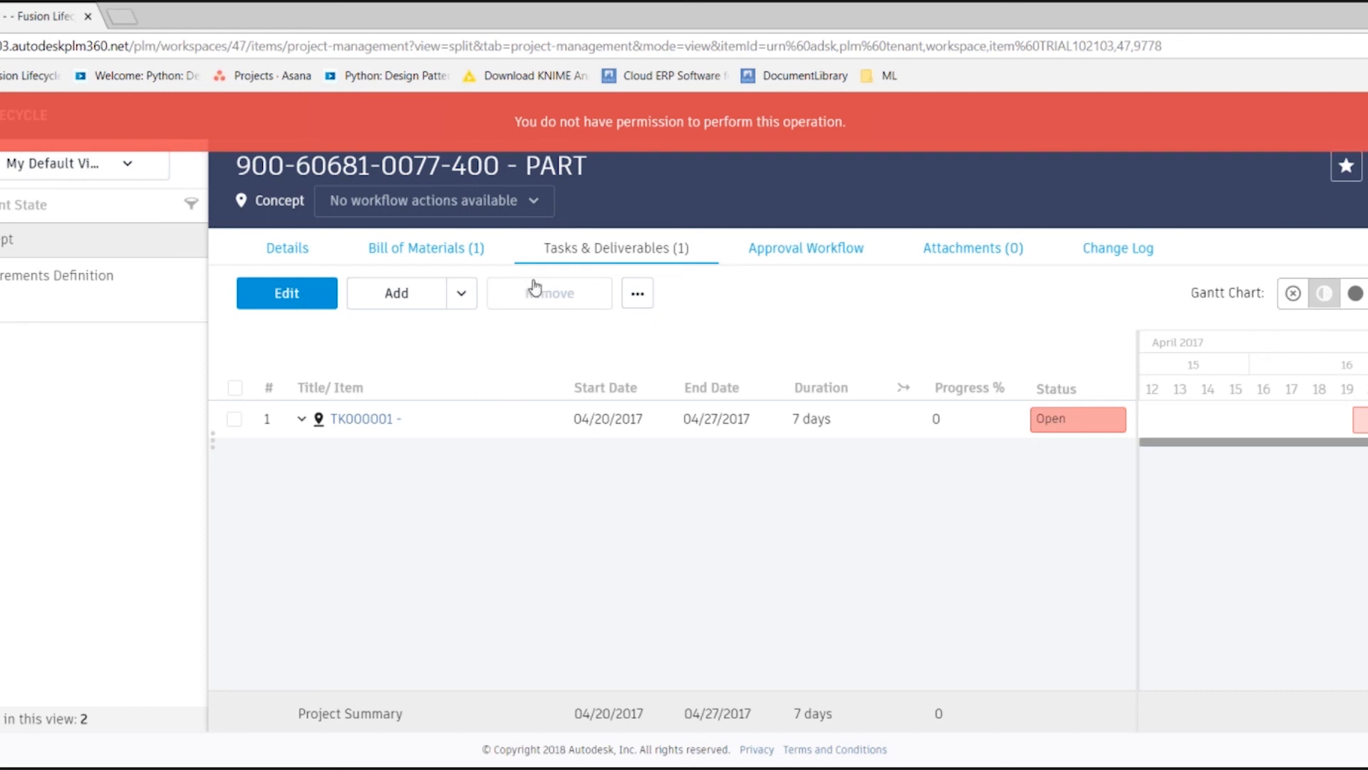
# Edit the product's details and replace the Concept approver in the Product Team with the owner of the template's tasks.
pyautogui.click(284, 250)
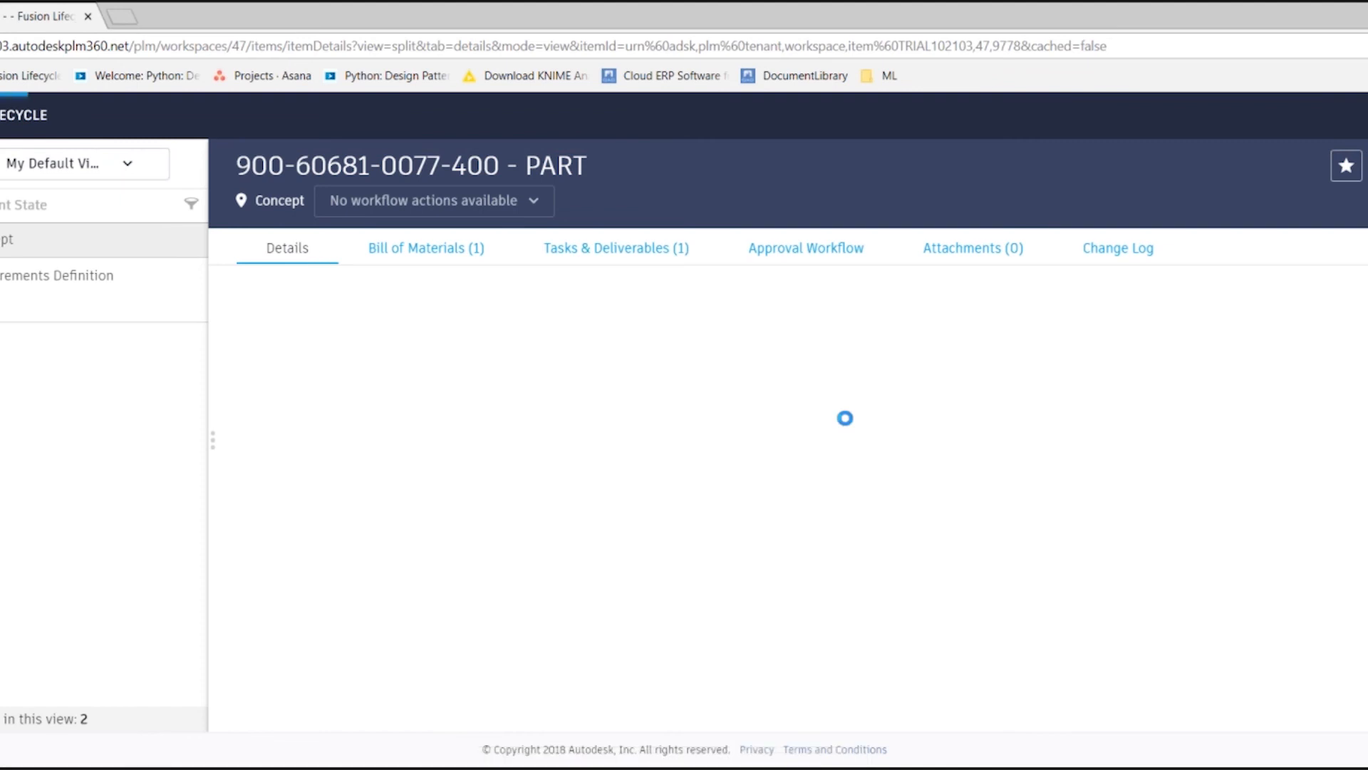
pyautogui.scroll(-8, 845, 417)
pyautogui.scroll(5, 845, 417)
pyautogui.click(340, 301)
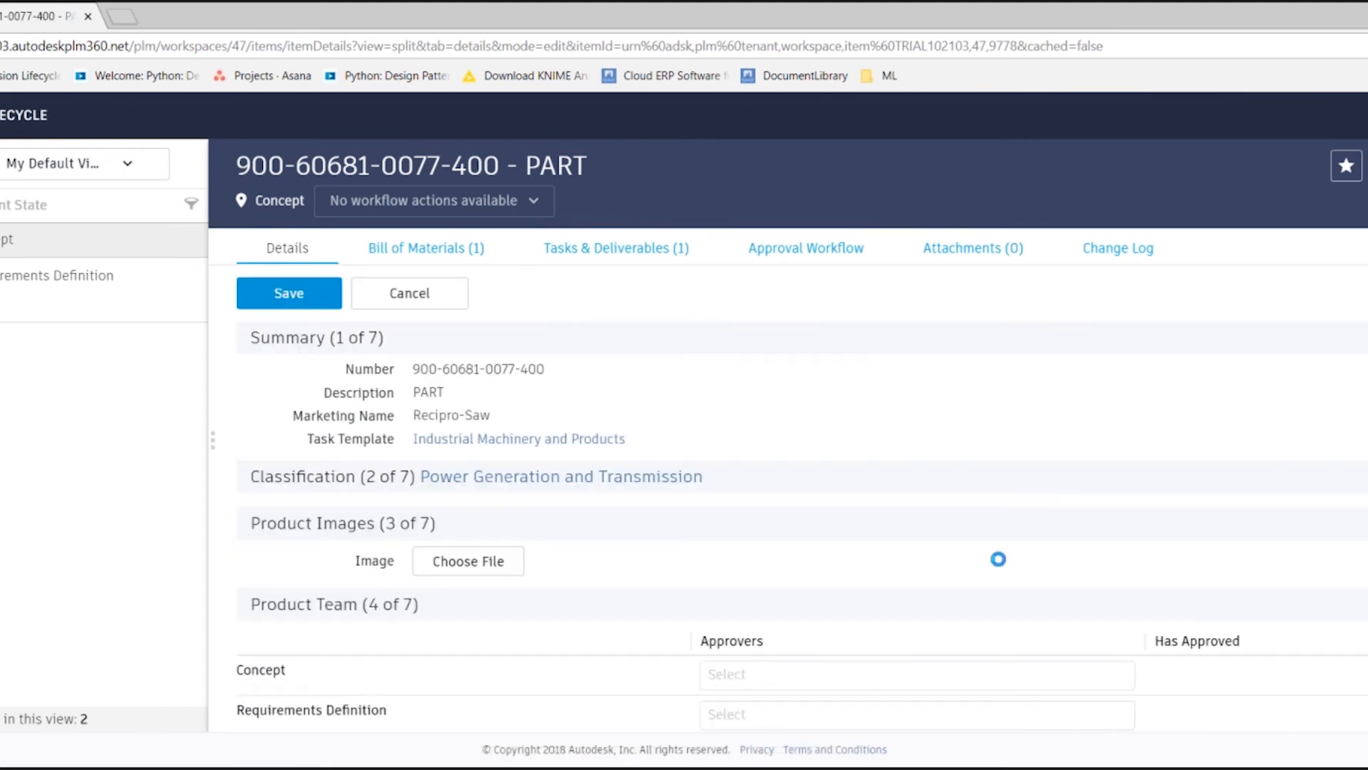
pyautogui.scroll(-5, 1012, 513)
pyautogui.click(1123, 399)
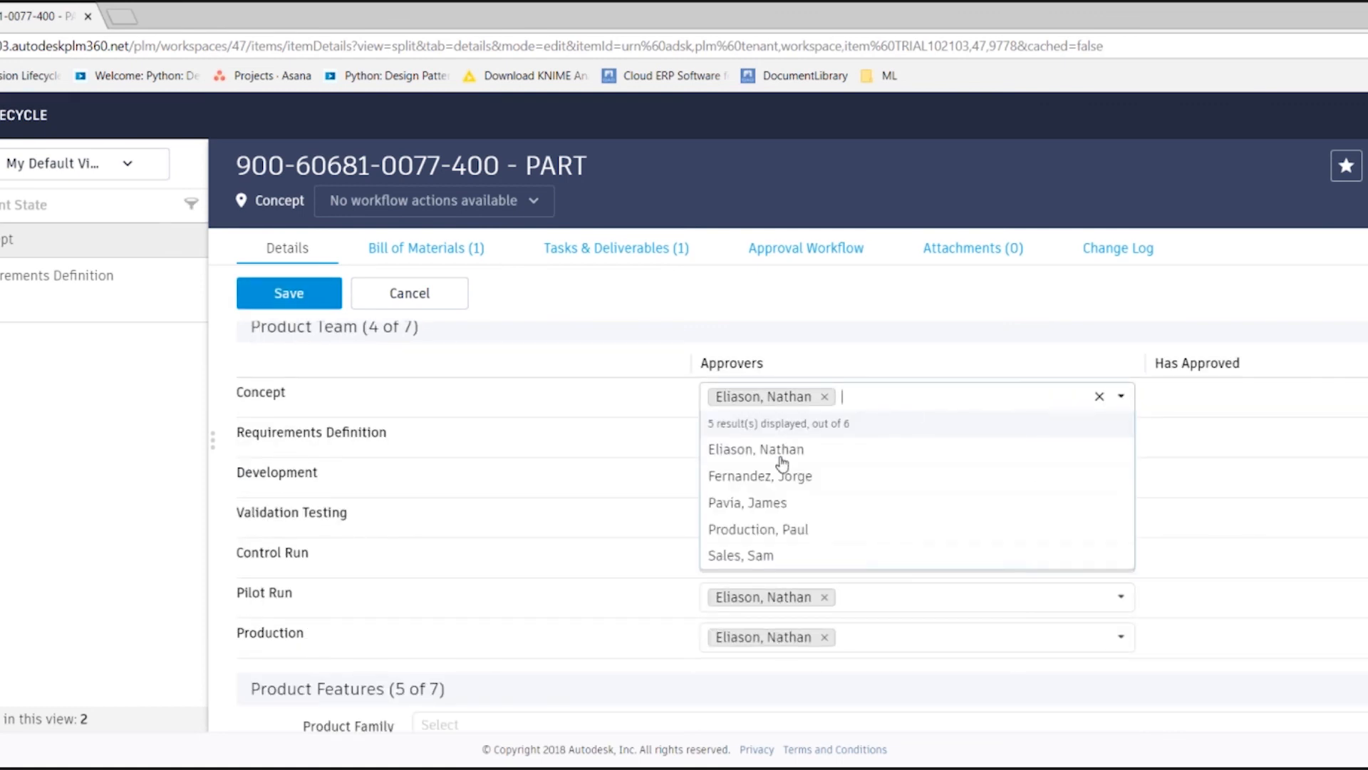
pyautogui.click(772, 513)
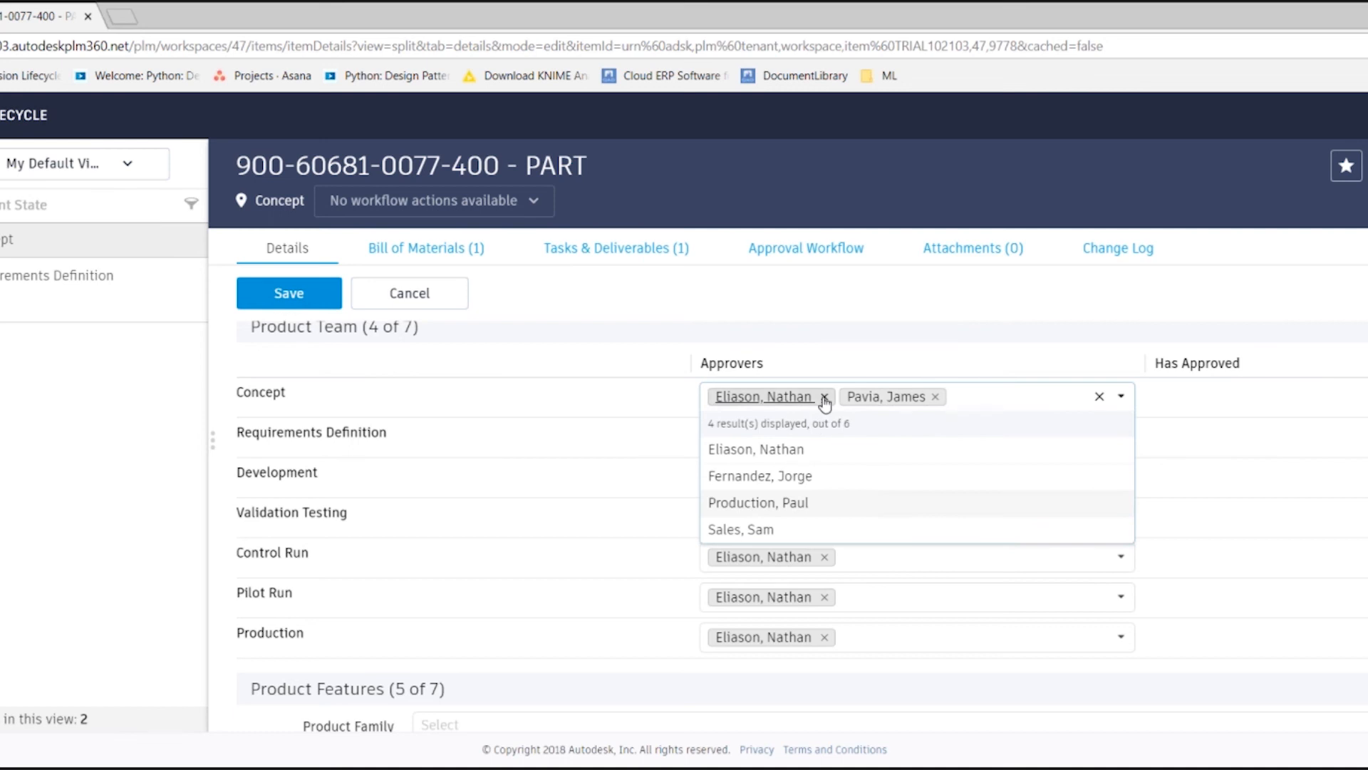
pyautogui.click(824, 397)
# Replace the Requirements Definition approver with the same person as for Concept and save the product details.
pyautogui.click(1116, 437)
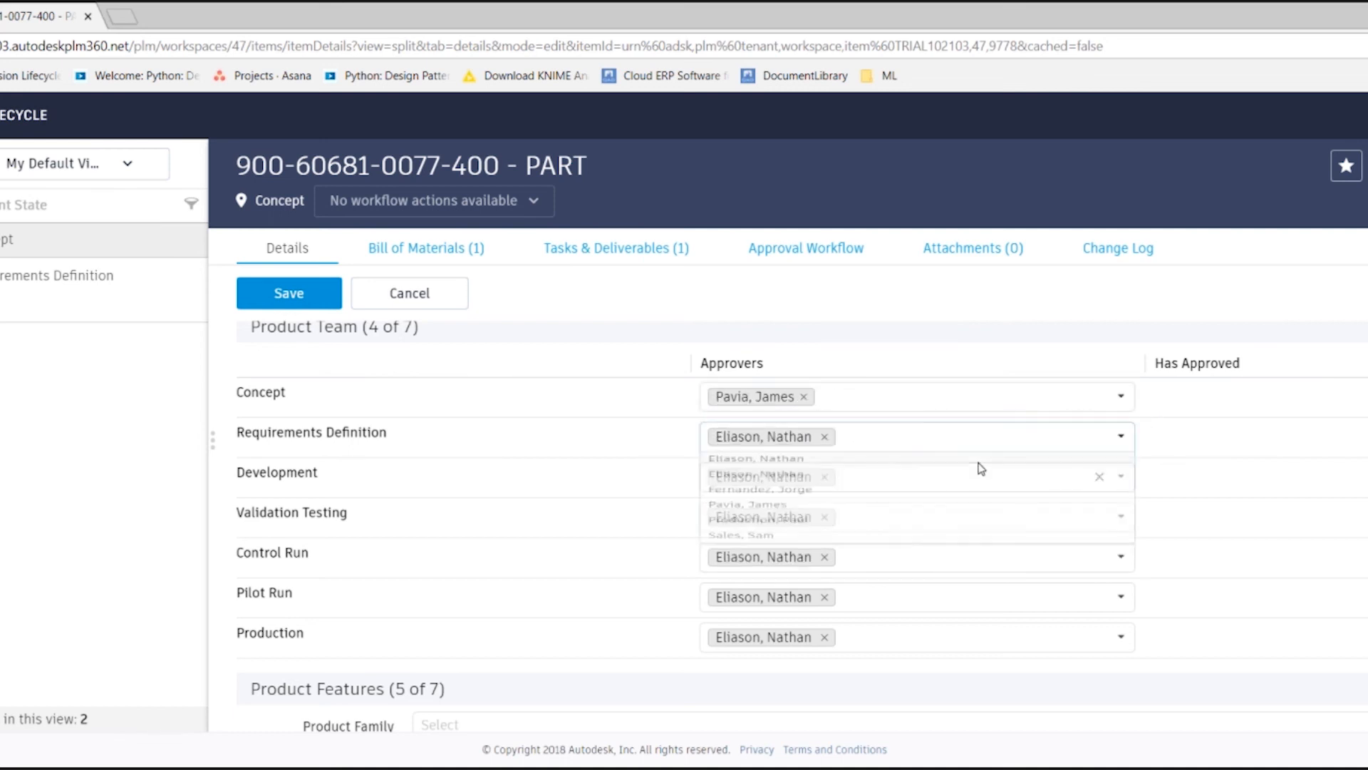
pyautogui.click(781, 541)
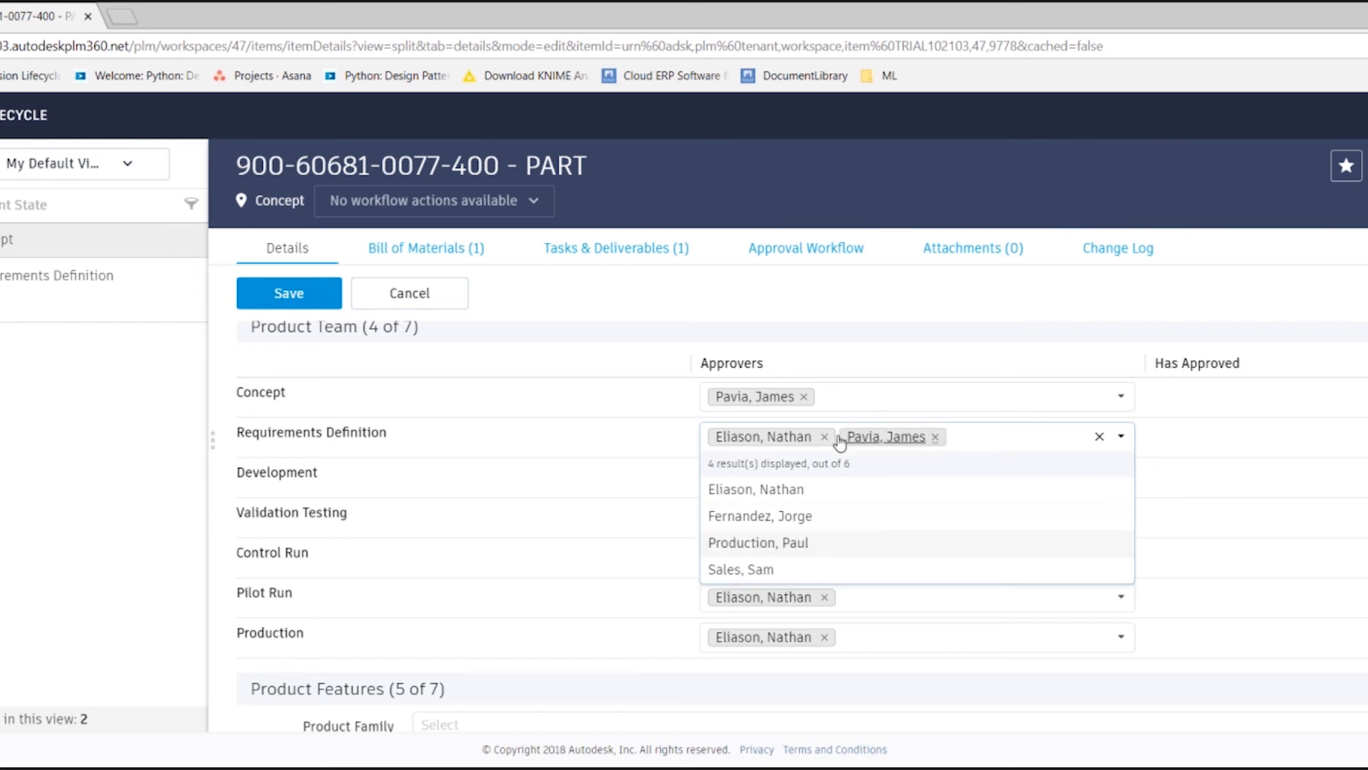
pyautogui.click(824, 437)
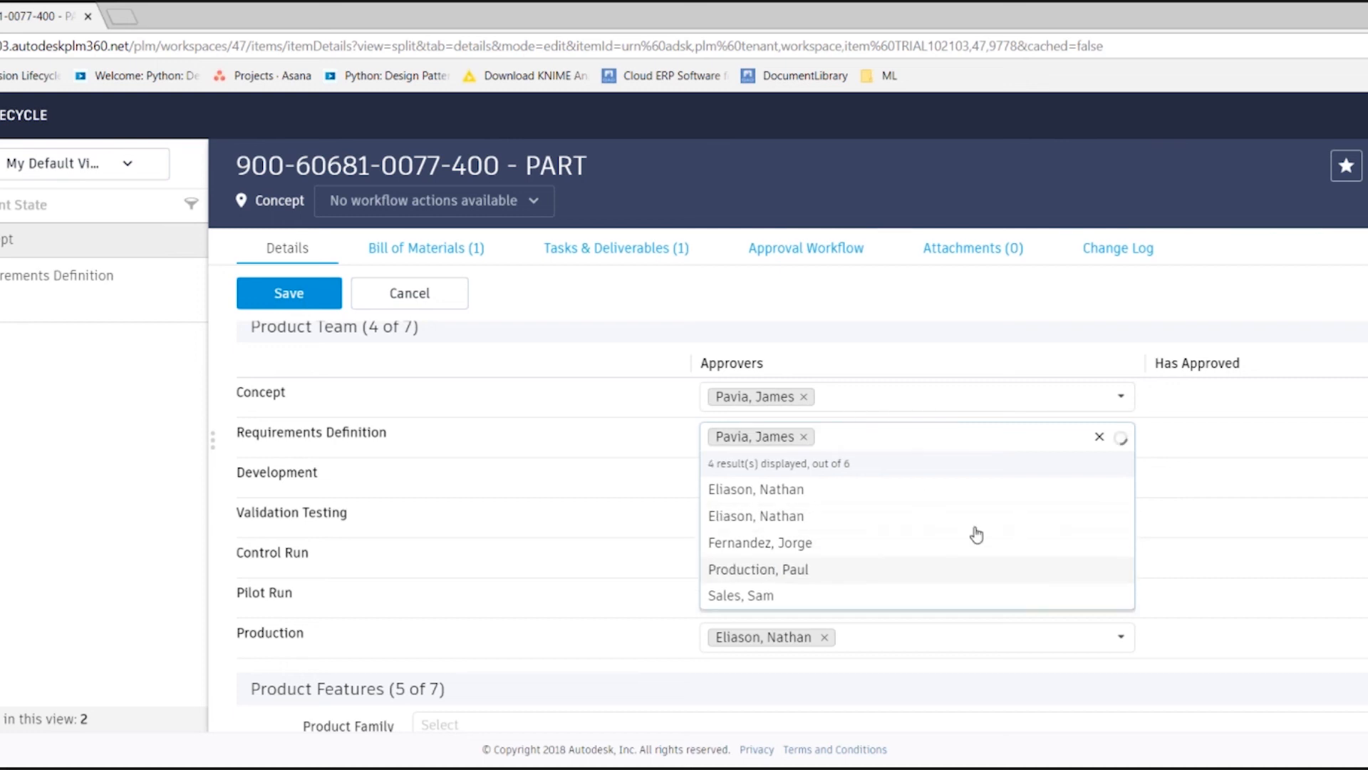
pyautogui.click(1190, 476)
pyautogui.click(323, 295)
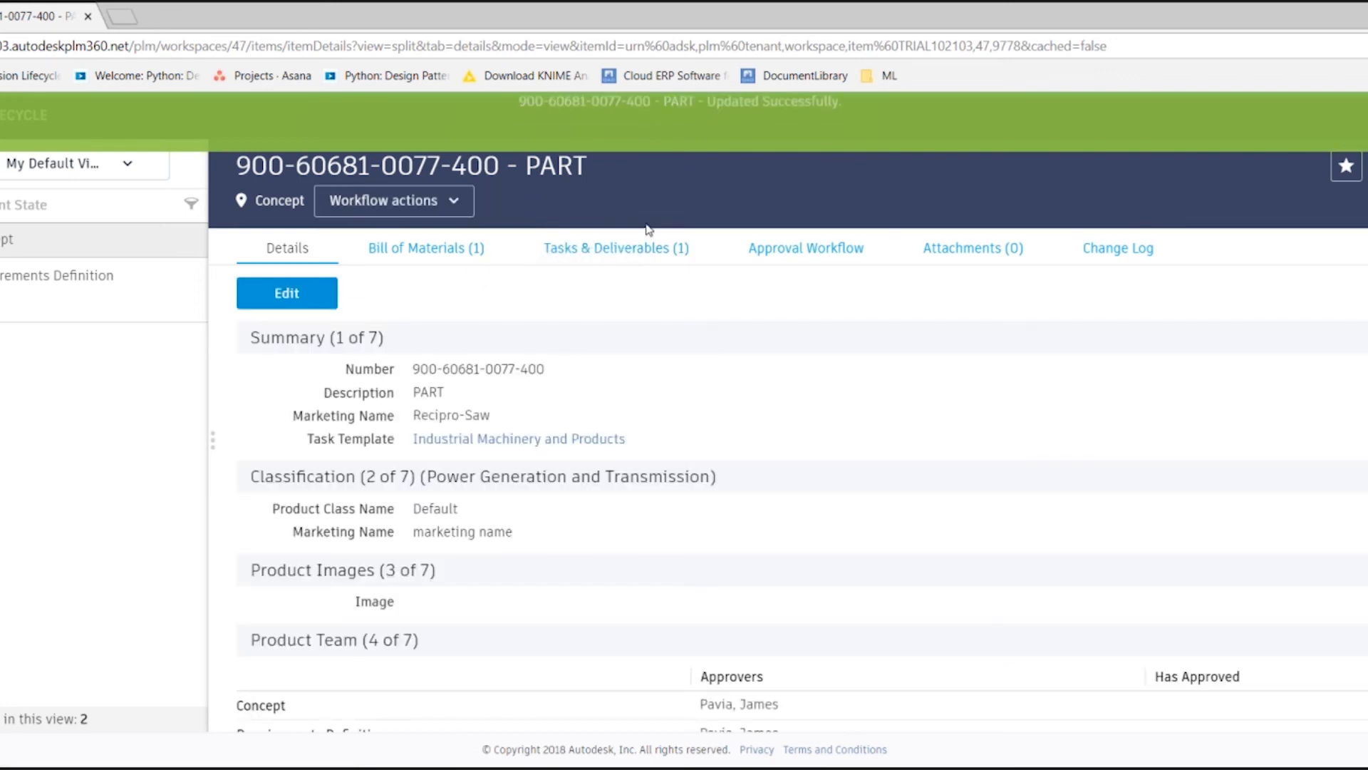
# Perform the Approve Concept transition into Requirements Definition in the product's approval workflow, leaving the comments empty.
pyautogui.click(799, 251)
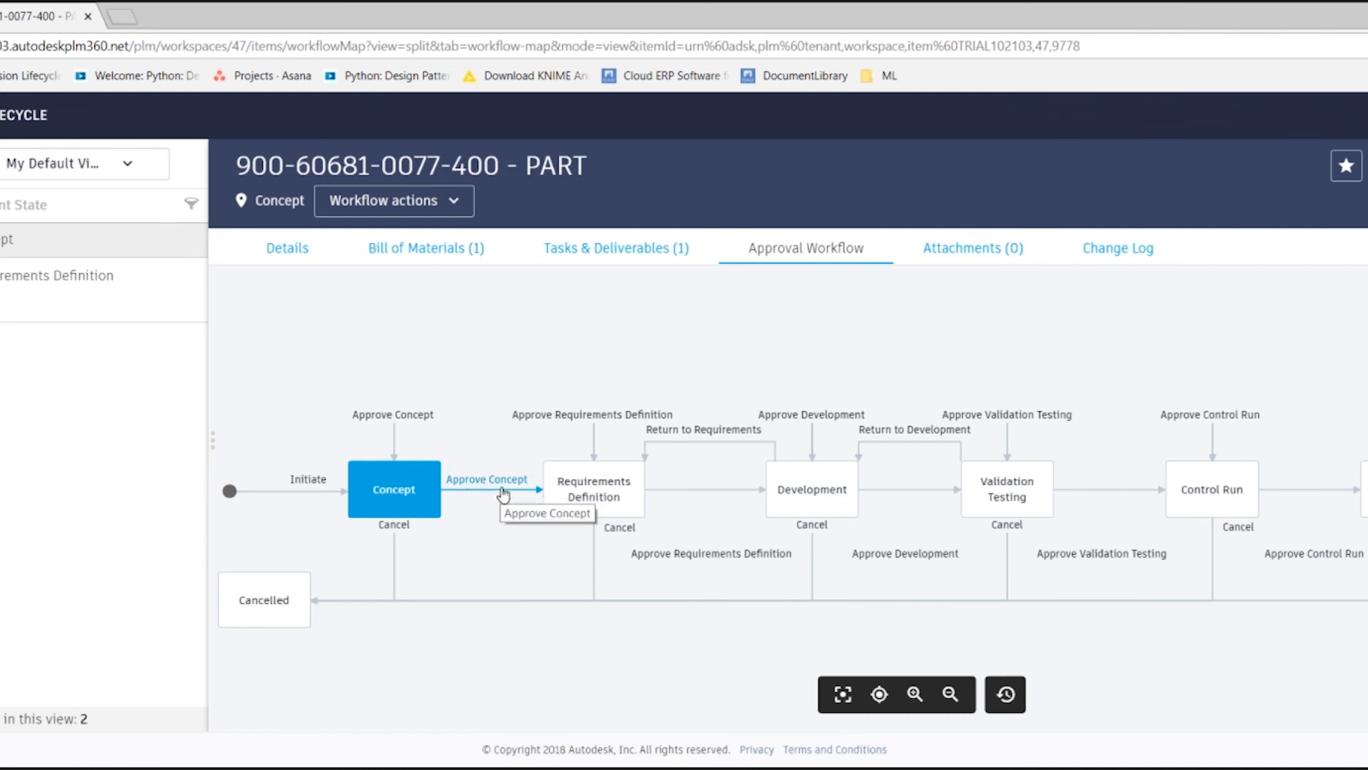
pyautogui.click(502, 490)
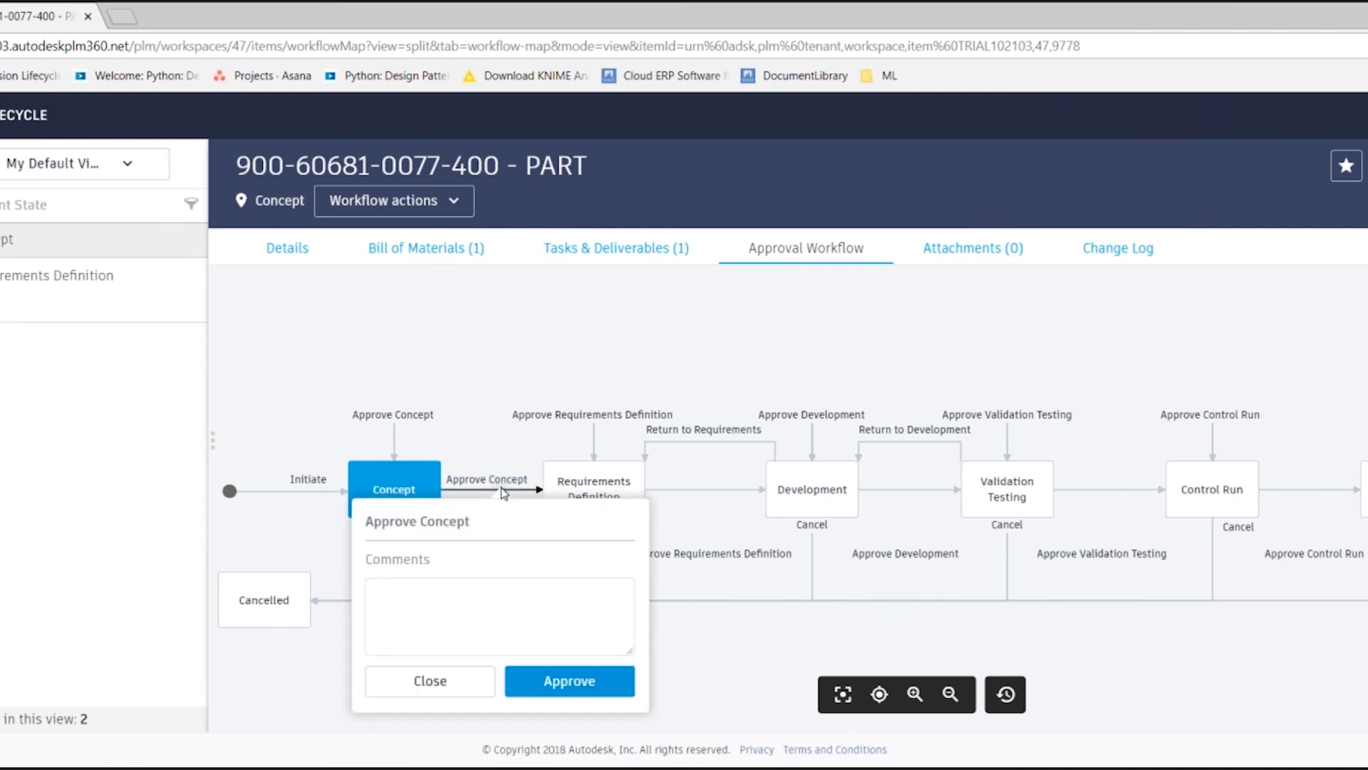
pyautogui.click(549, 677)
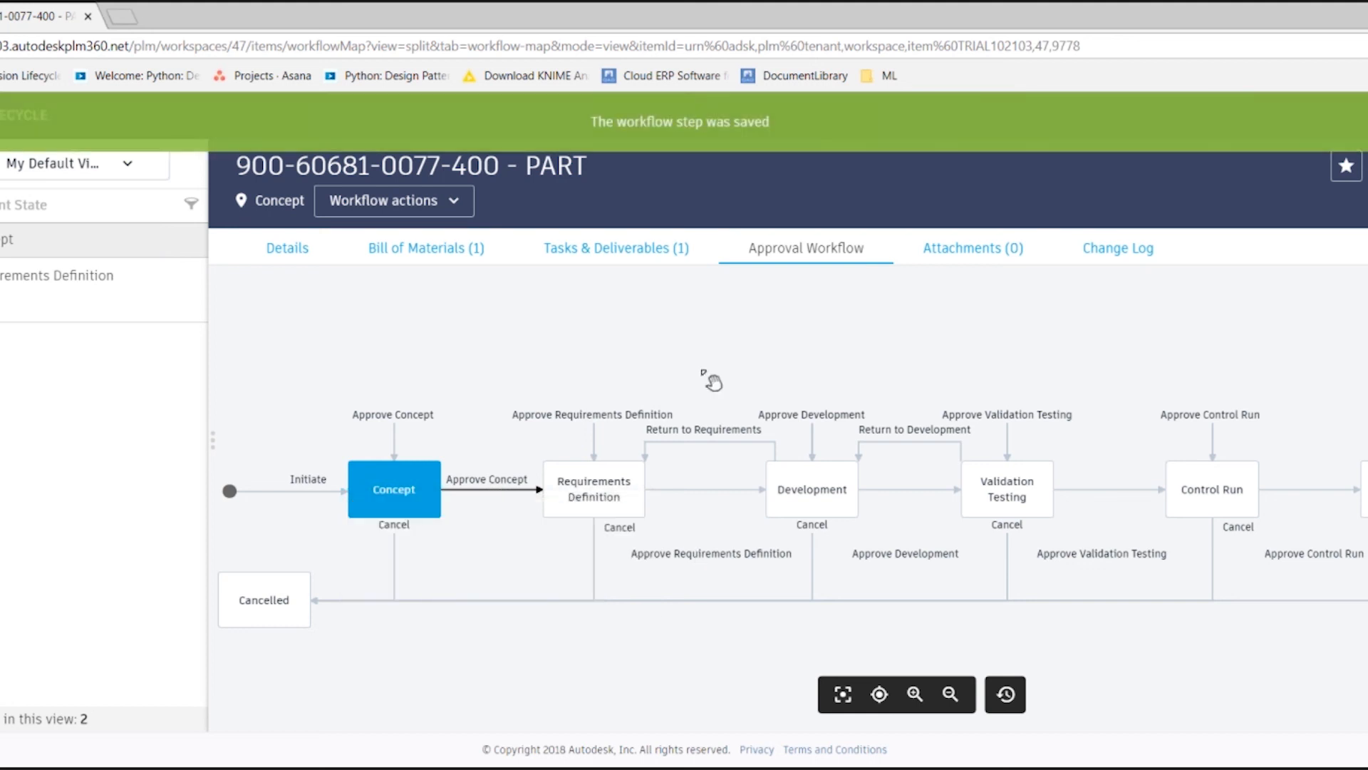
# Review the product's tasks and deliverables, along with the task template and Product Team approvers in its details.
pyautogui.click(636, 255)
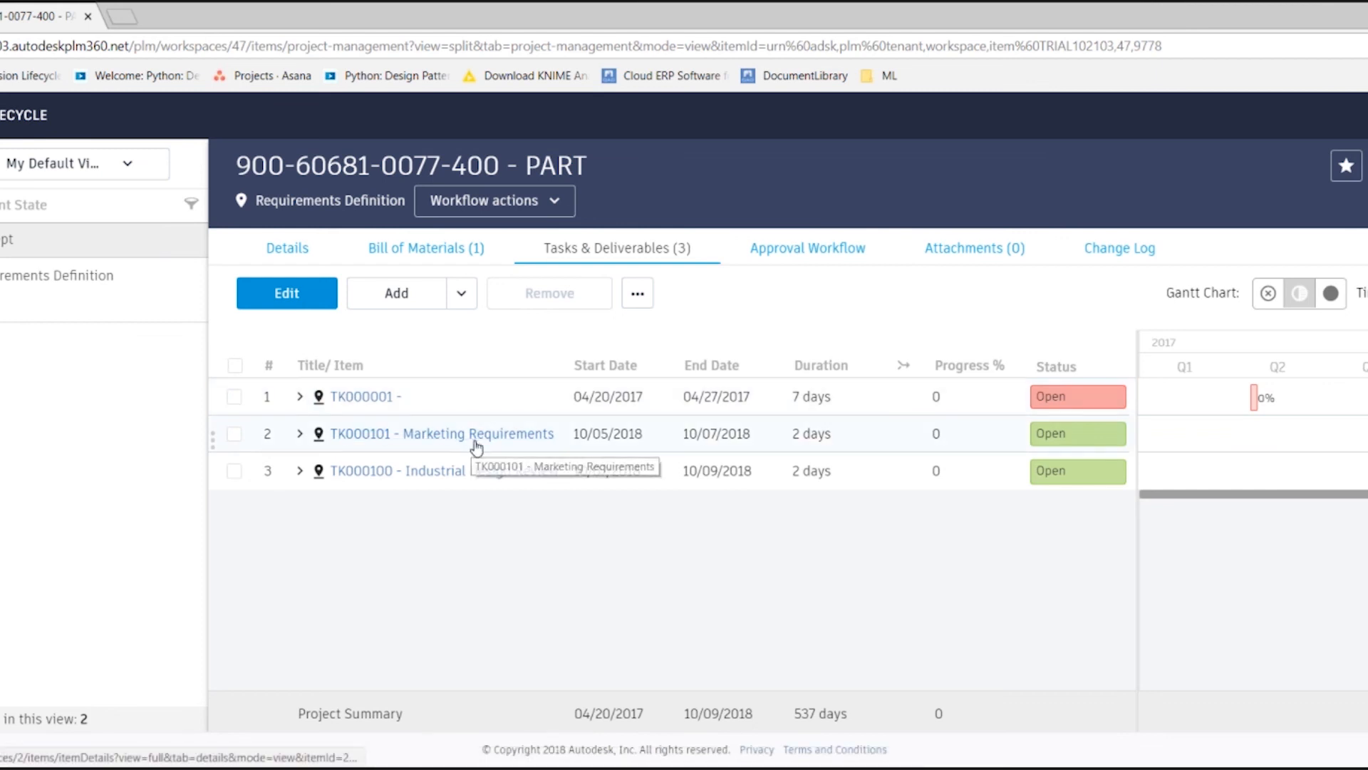
pyautogui.click(472, 482)
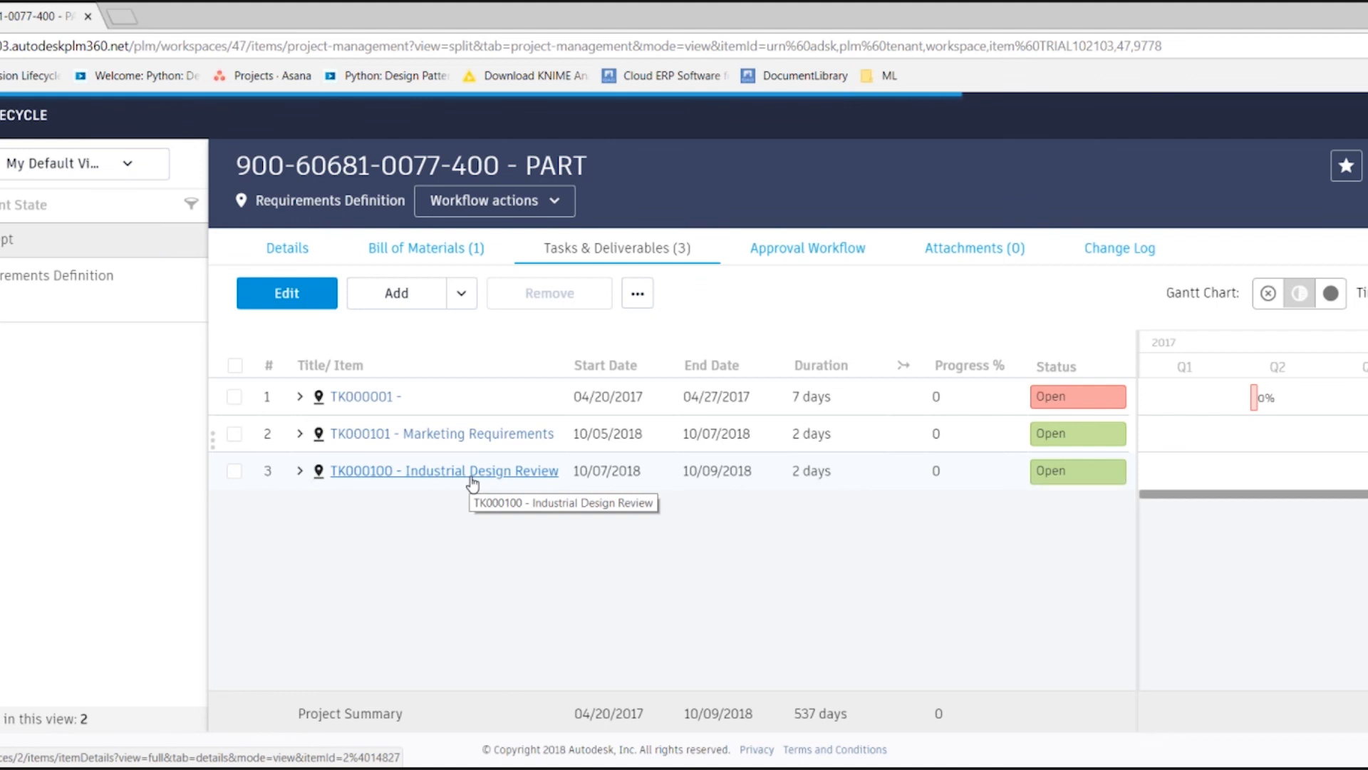
pyautogui.click(298, 256)
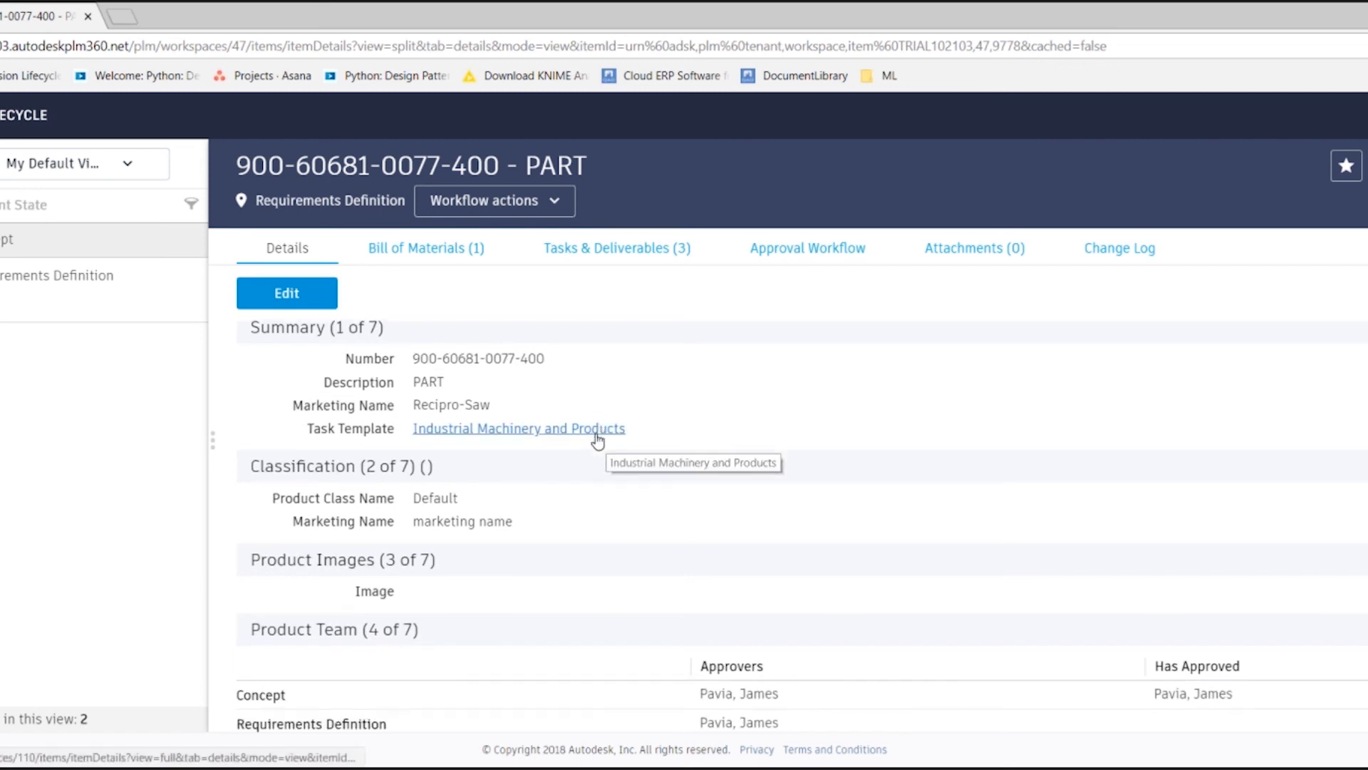
pyautogui.scroll(-3, 845, 470)
pyautogui.scroll(-1, 845, 466)
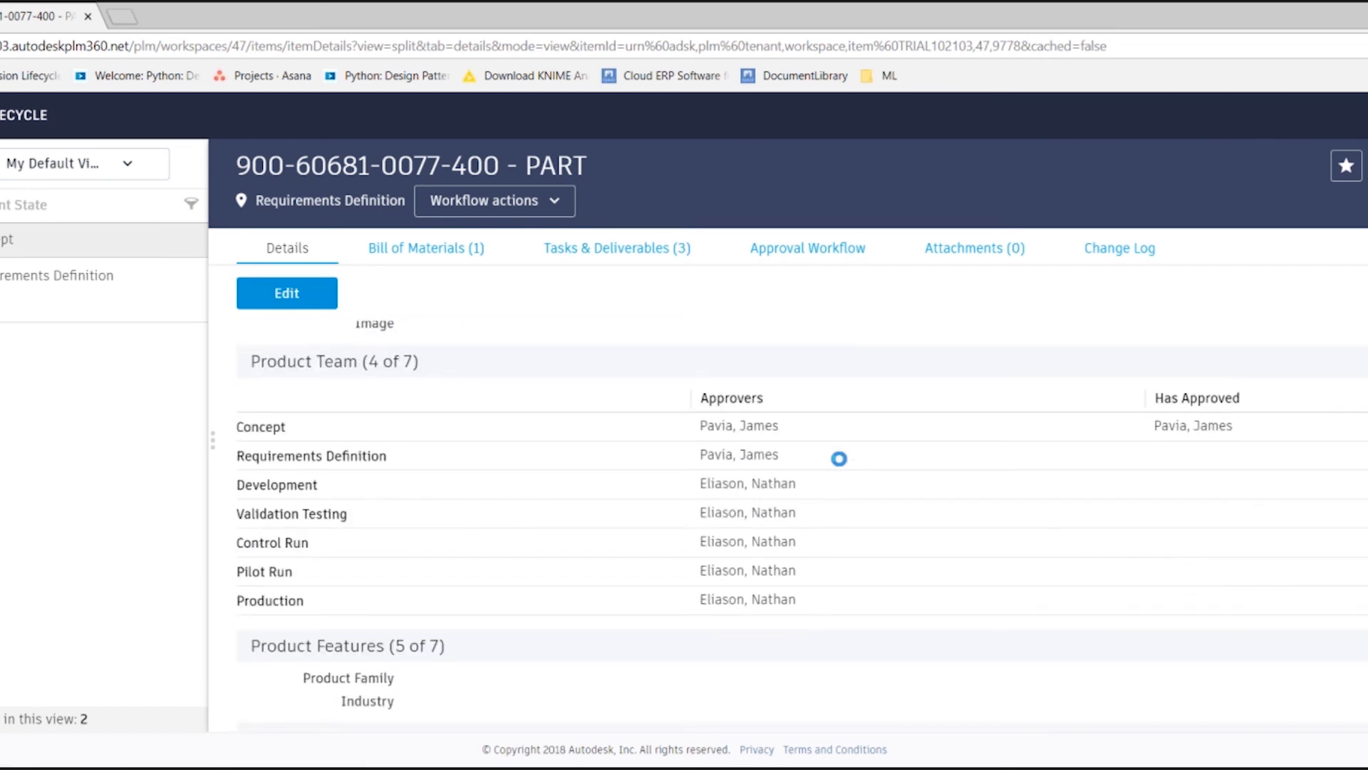